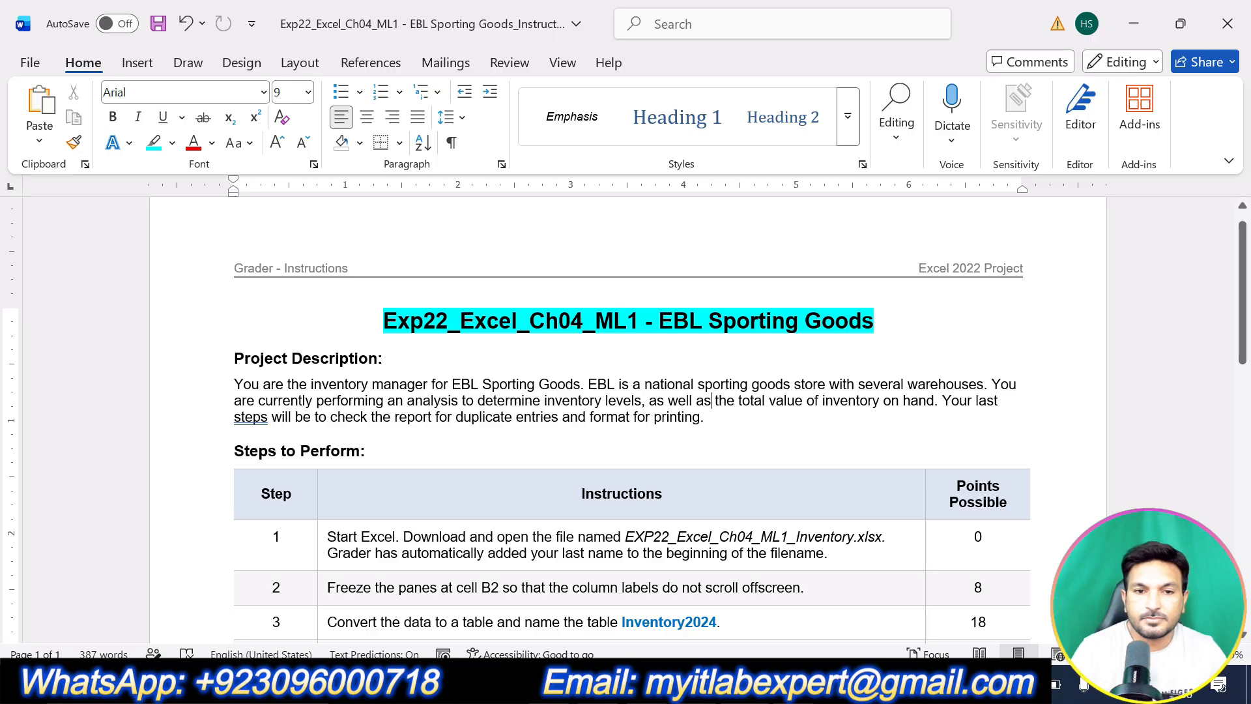
Highlight the Project Description heading in cyan.
{"action": "triple_click", "coordinate": [403, 359]}
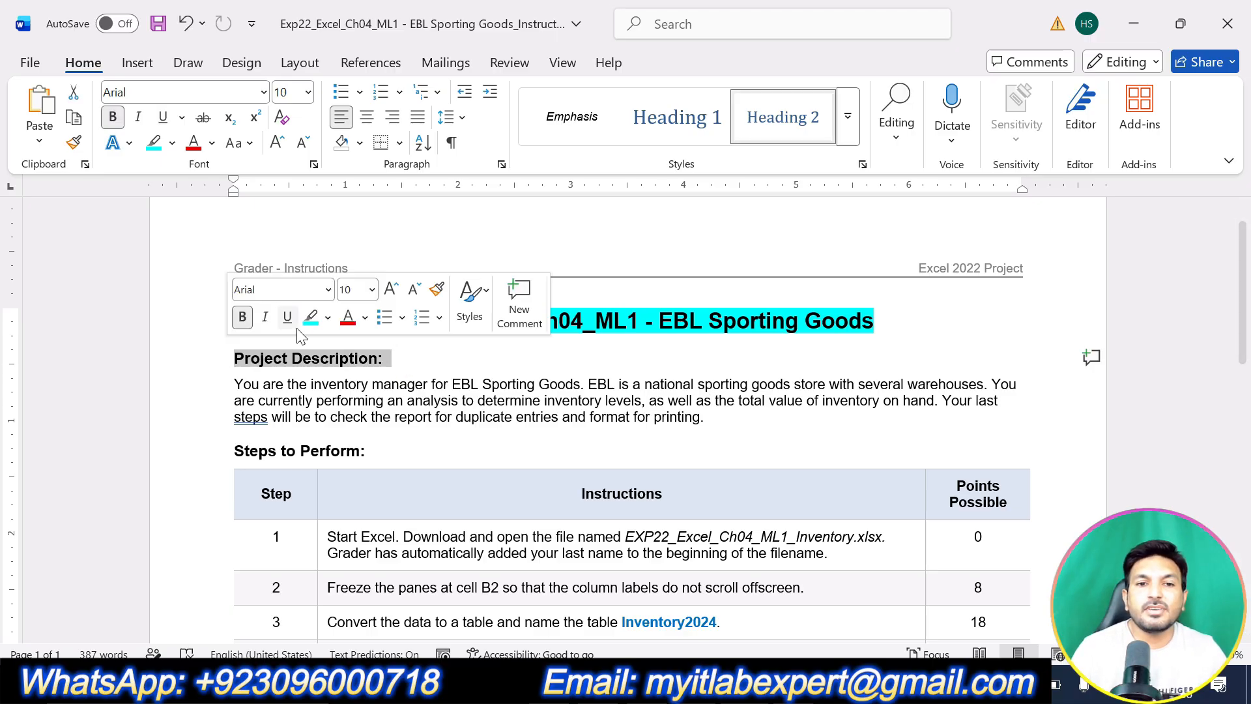
{"action": "left_click", "coordinate": [310, 317]}
{"action": "left_click", "coordinate": [415, 383]}
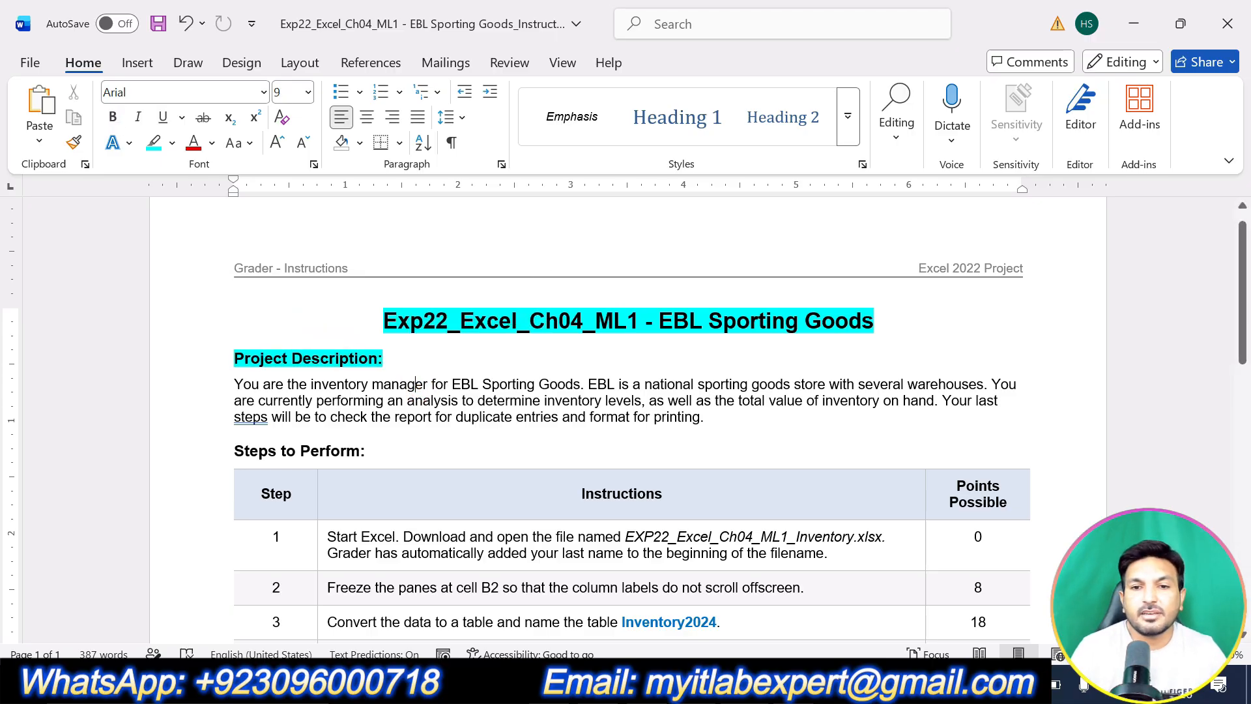
{"action": "triple_click", "coordinate": [416, 384]}
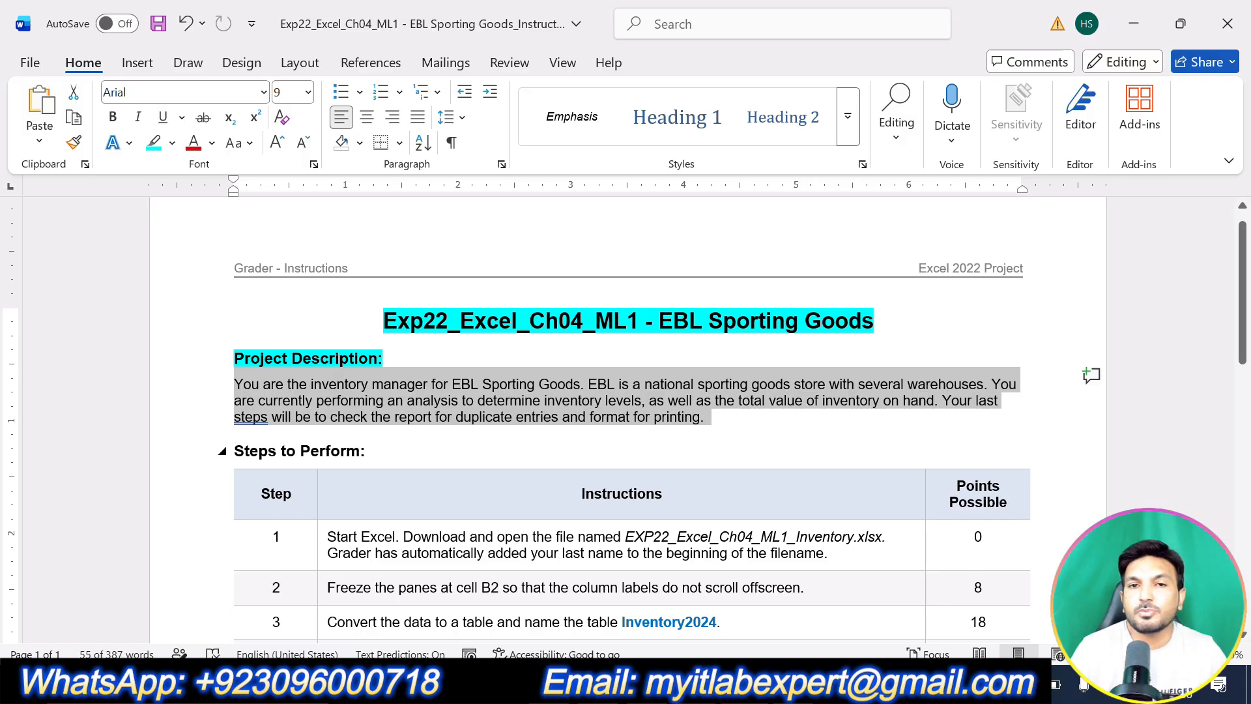
{"action": "scroll", "coordinate": [626, 417], "scroll_direction": "down", "scroll_amount": 3}
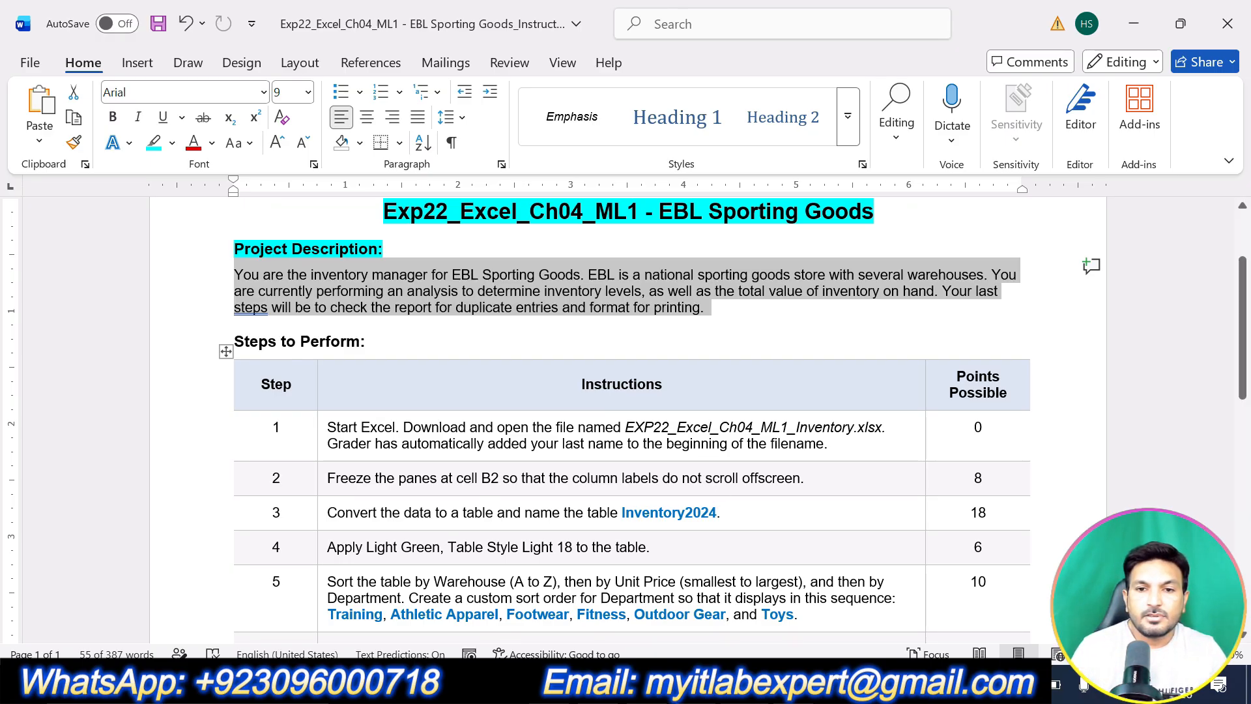
Highlight the Steps to Perform heading in cyan.
{"action": "left_click_drag", "start_coordinate": [366, 344], "coordinate": [268, 343]}
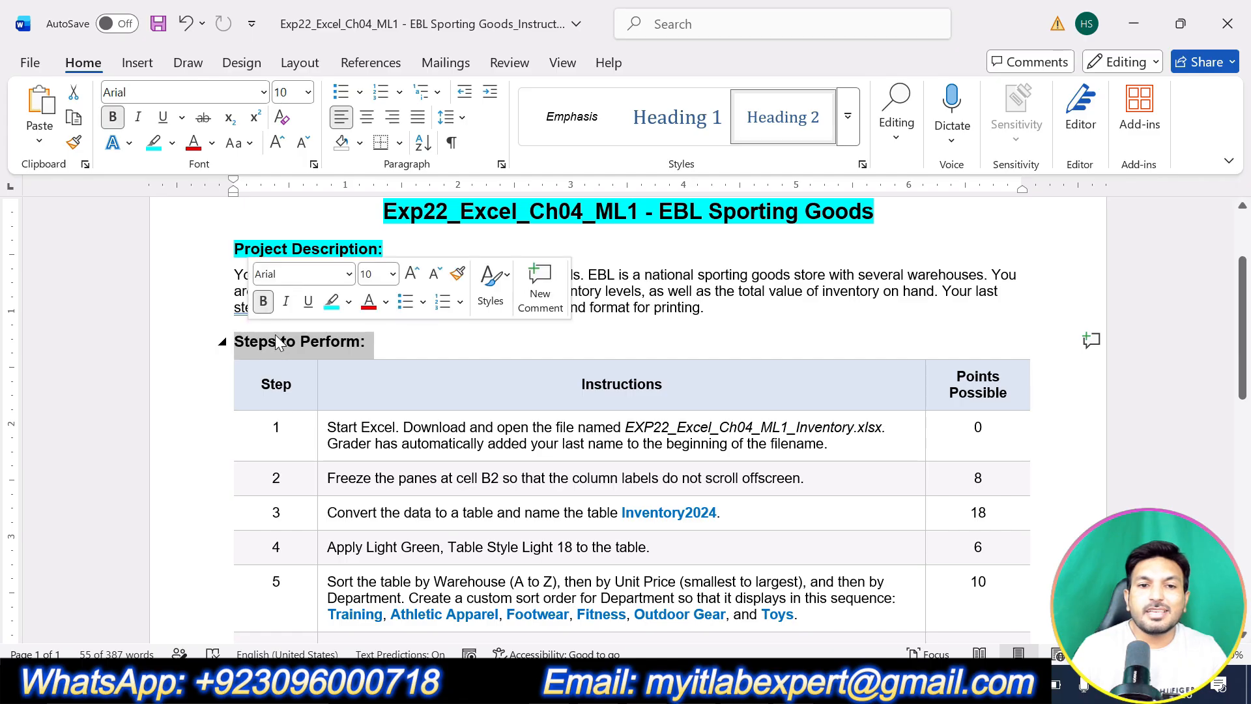
{"action": "left_click", "coordinate": [333, 309]}
{"action": "left_click", "coordinate": [393, 339]}
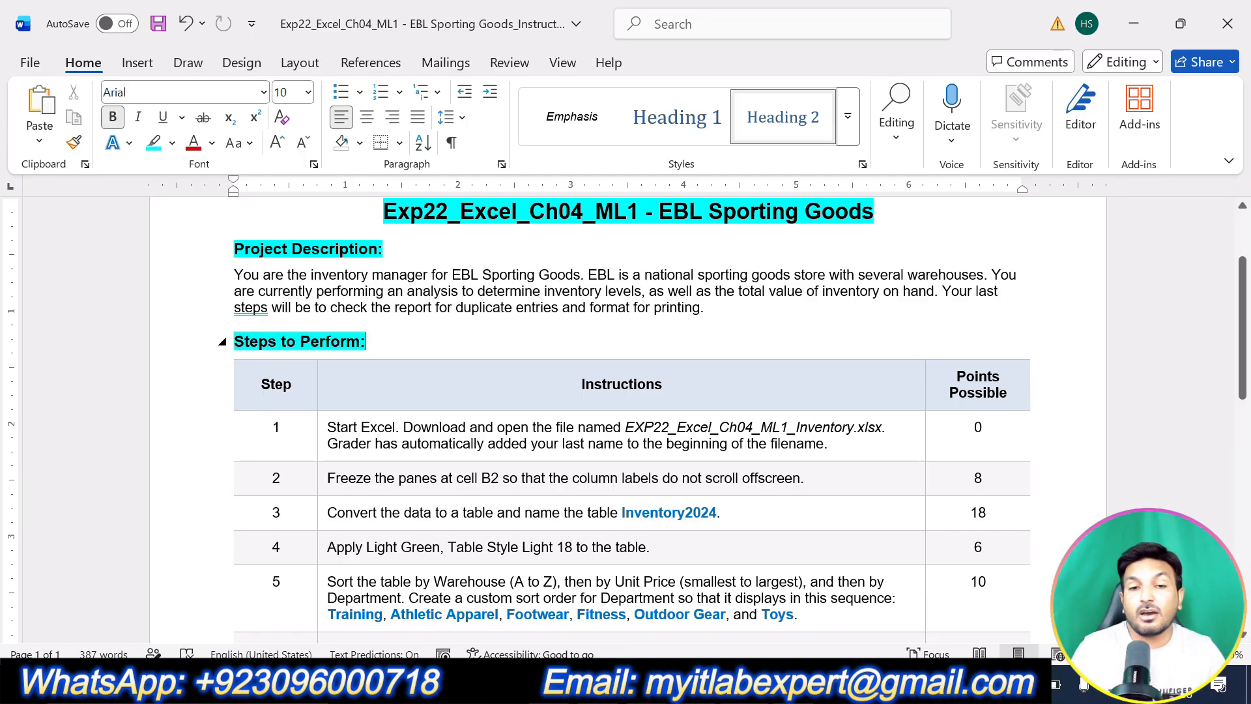
{"action": "scroll", "coordinate": [625, 417], "scroll_direction": "down", "scroll_amount": 10}
{"action": "scroll", "coordinate": [625, 417], "scroll_direction": "up", "scroll_amount": 10}
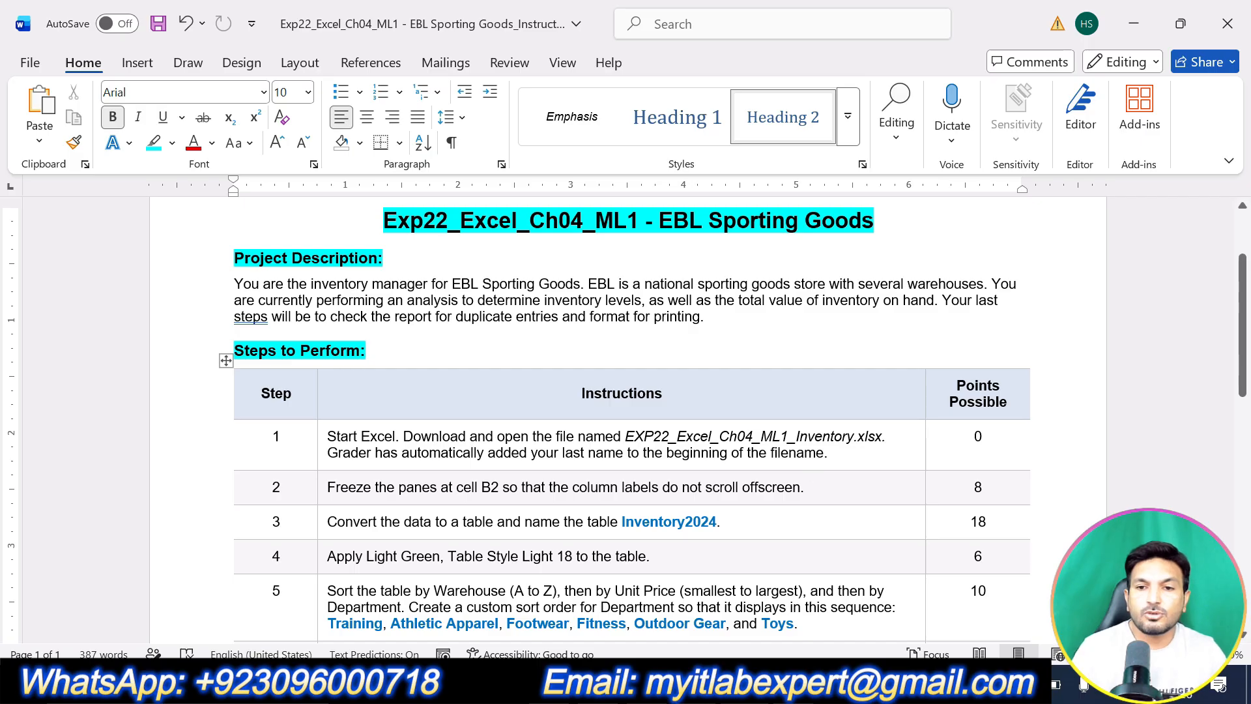
Highlight step 1's instruction text in yellow.
{"action": "left_click_drag", "start_coordinate": [836, 454], "coordinate": [331, 436]}
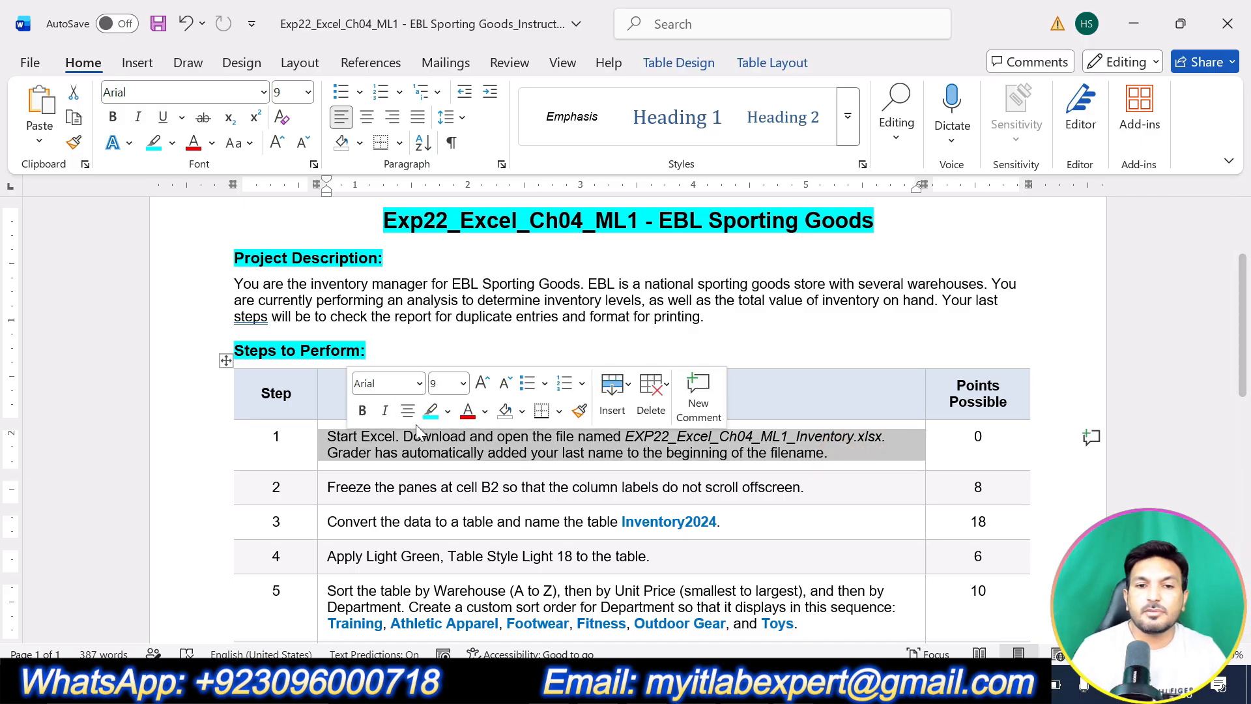
{"action": "left_click", "coordinate": [447, 410]}
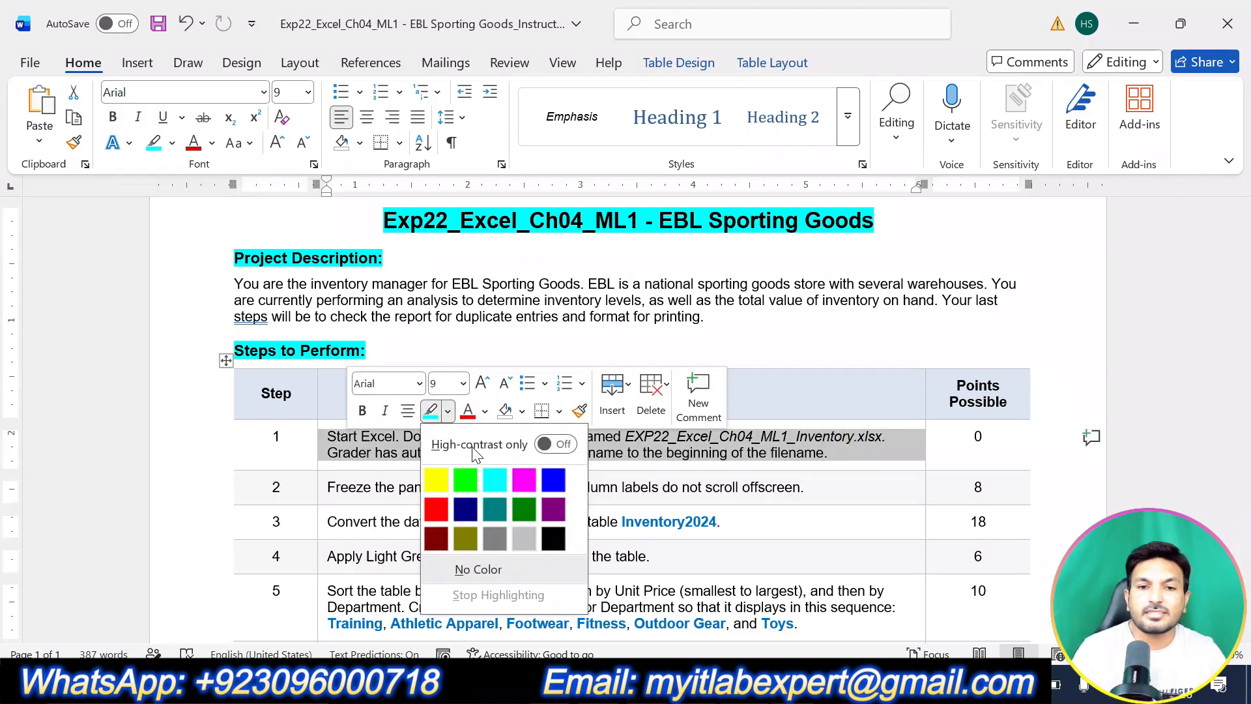
{"action": "left_click", "coordinate": [436, 480]}
{"action": "scroll", "coordinate": [845, 488], "scroll_direction": "down", "scroll_amount": 3}
{"action": "scroll", "coordinate": [845, 489], "scroll_direction": "up", "scroll_amount": 2}
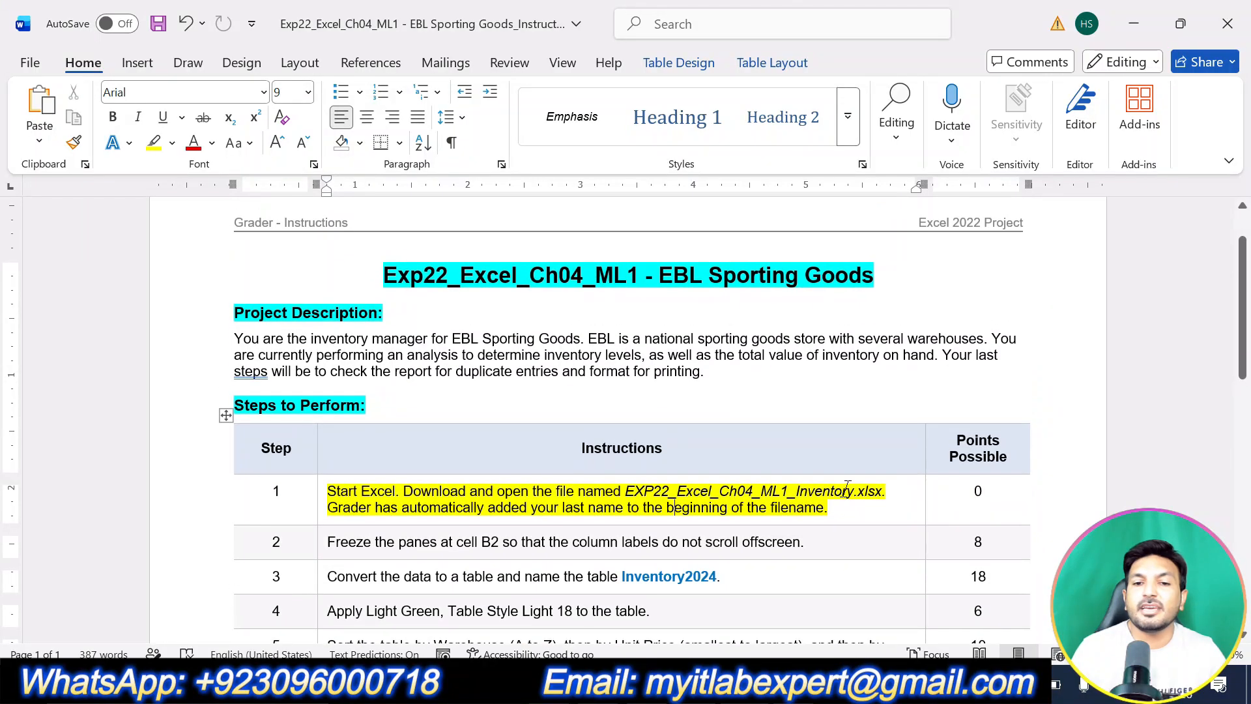
{"action": "scroll", "coordinate": [675, 470], "scroll_direction": "down", "scroll_amount": 2}
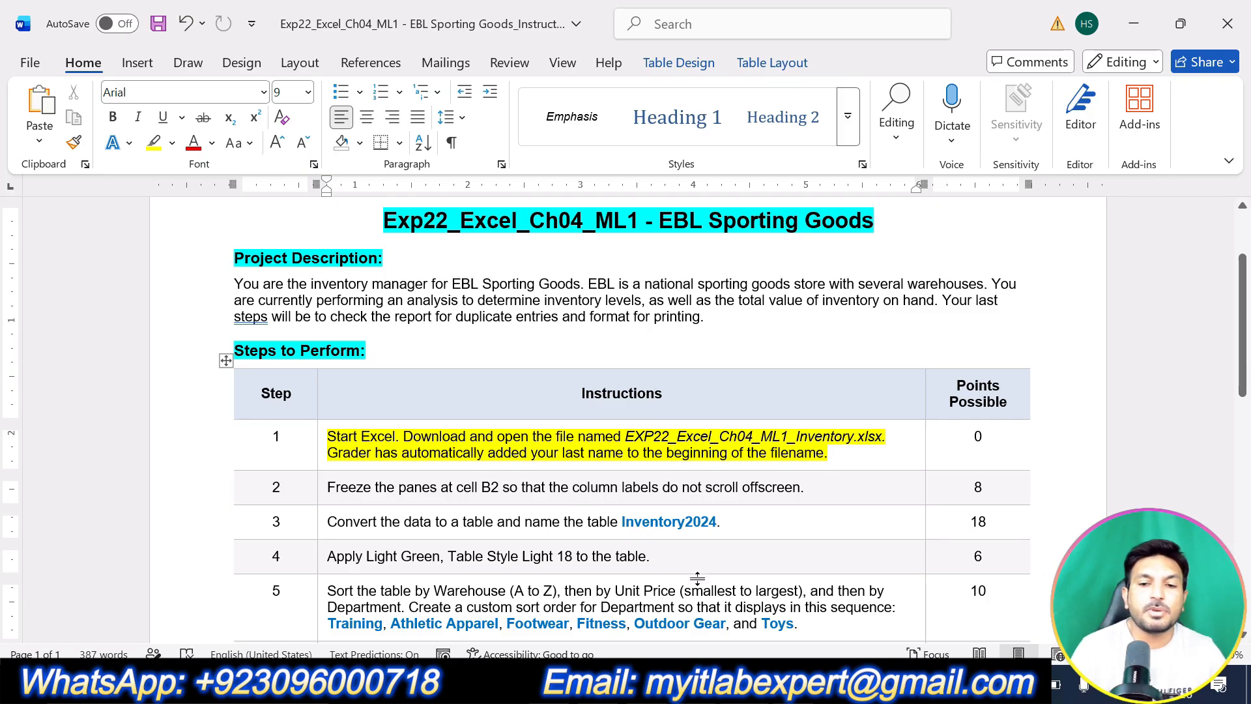
Undo step 1's highlight and highlight step 2's freeze-panes instruction in yellow instead.
{"action": "left_click", "coordinate": [697, 684]}
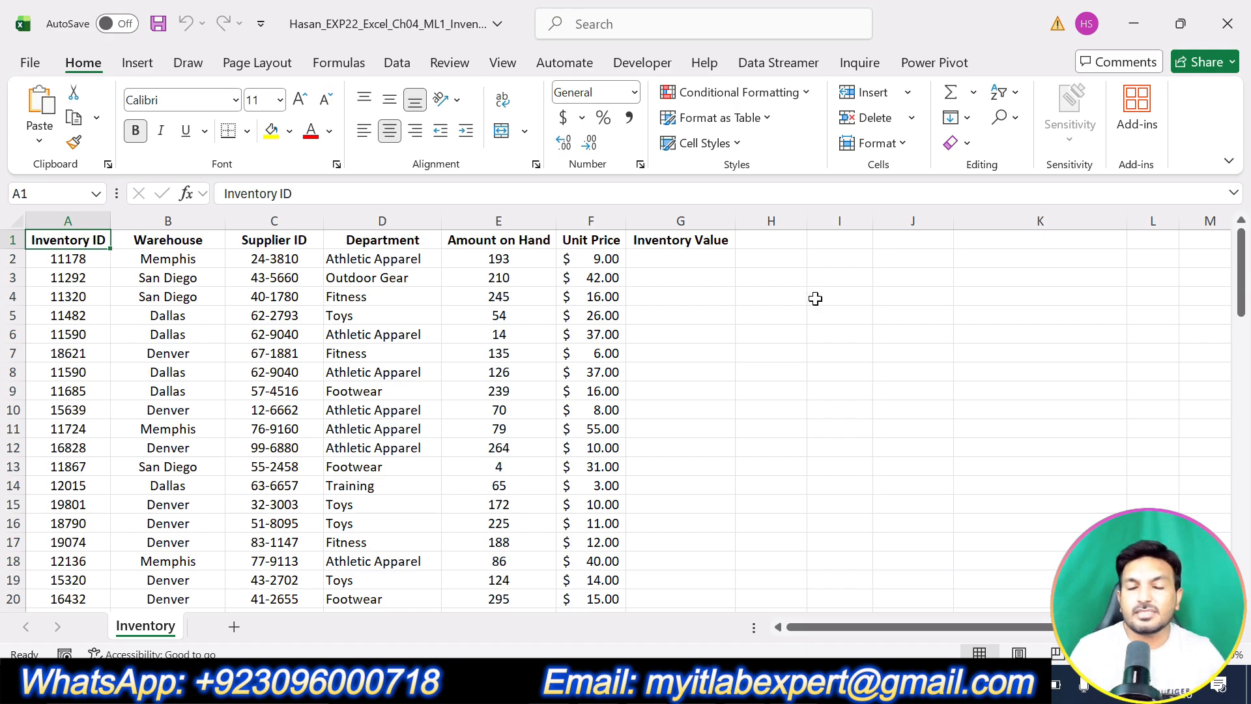
{"action": "key", "text": "alt+Tab"}
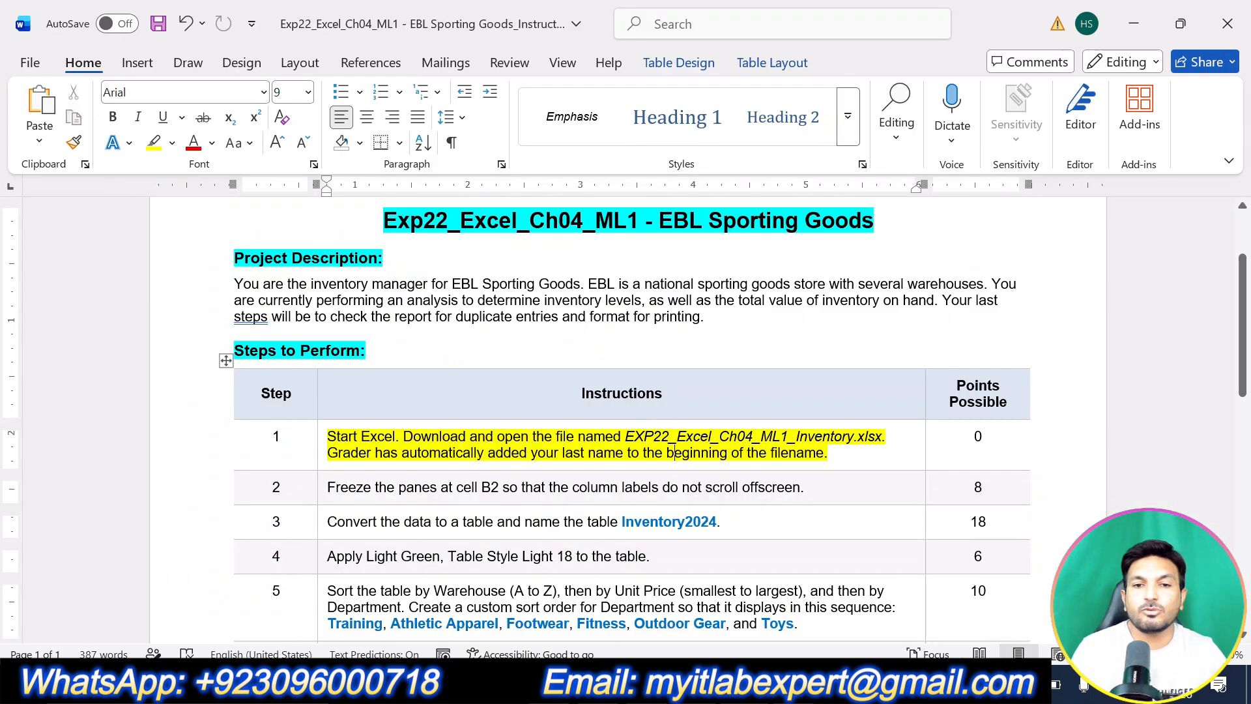
{"action": "key", "text": "ctrl+z"}
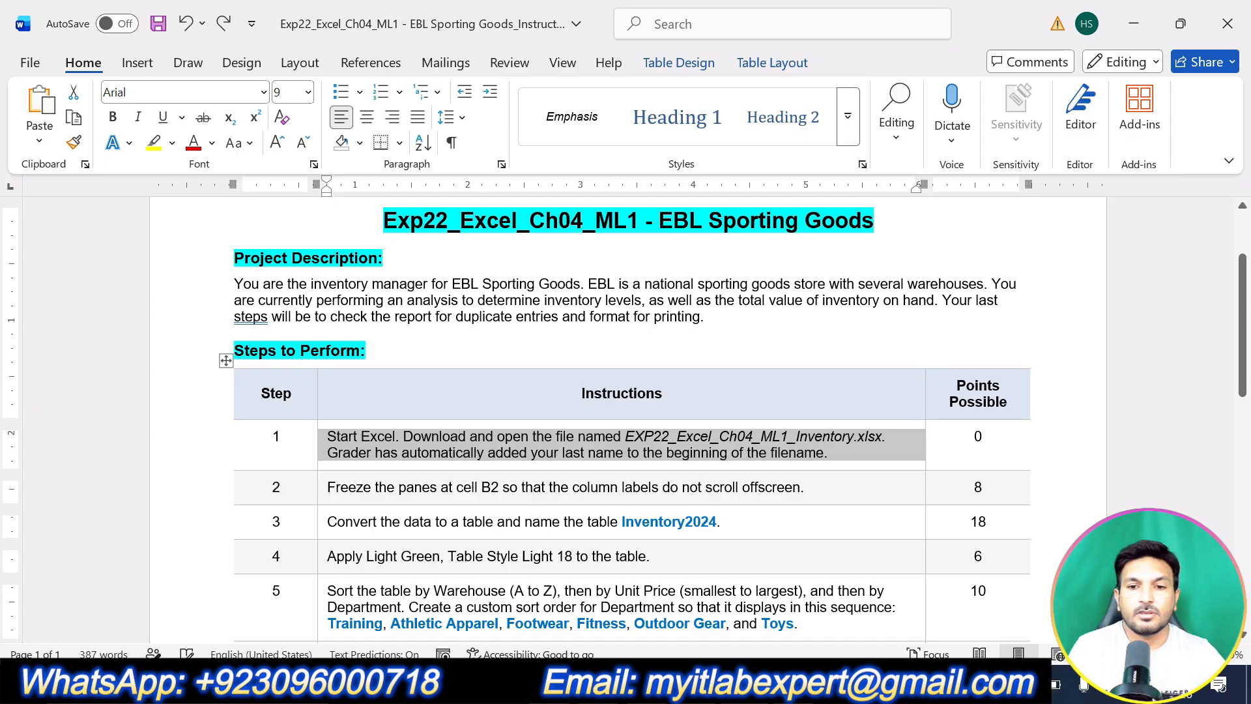
{"action": "left_click_drag", "start_coordinate": [805, 487], "coordinate": [325, 486]}
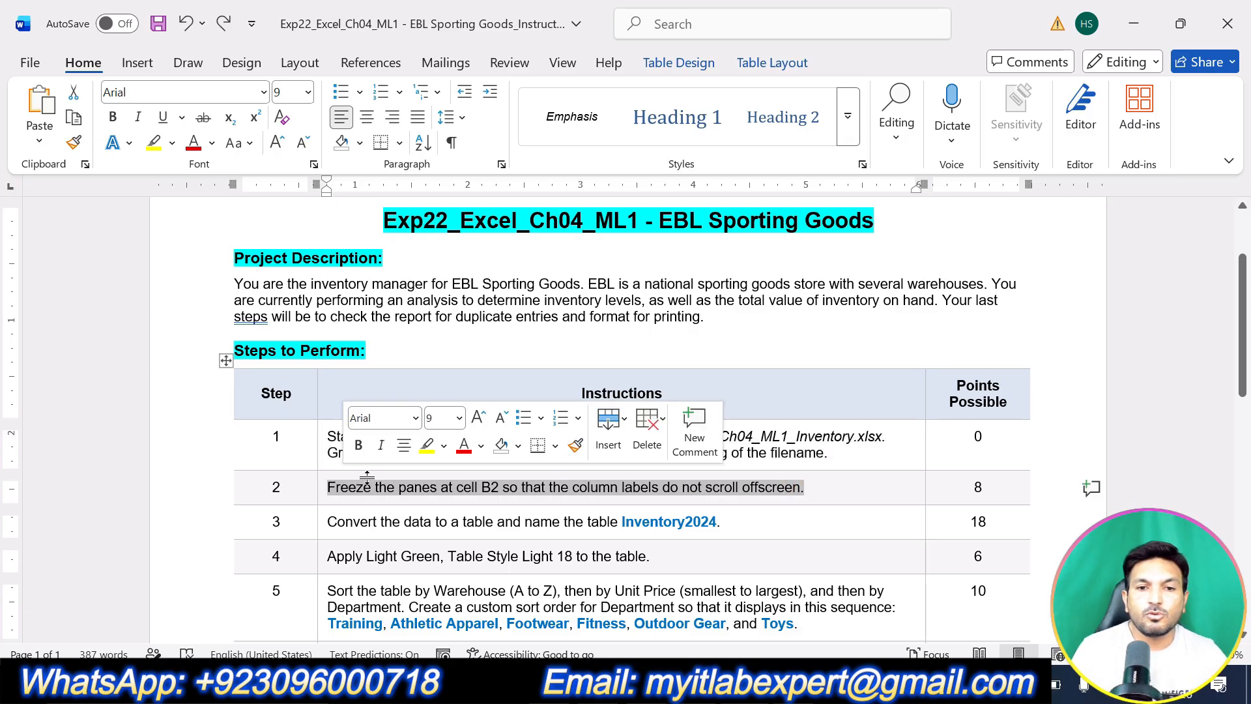
{"action": "left_click", "coordinate": [427, 445]}
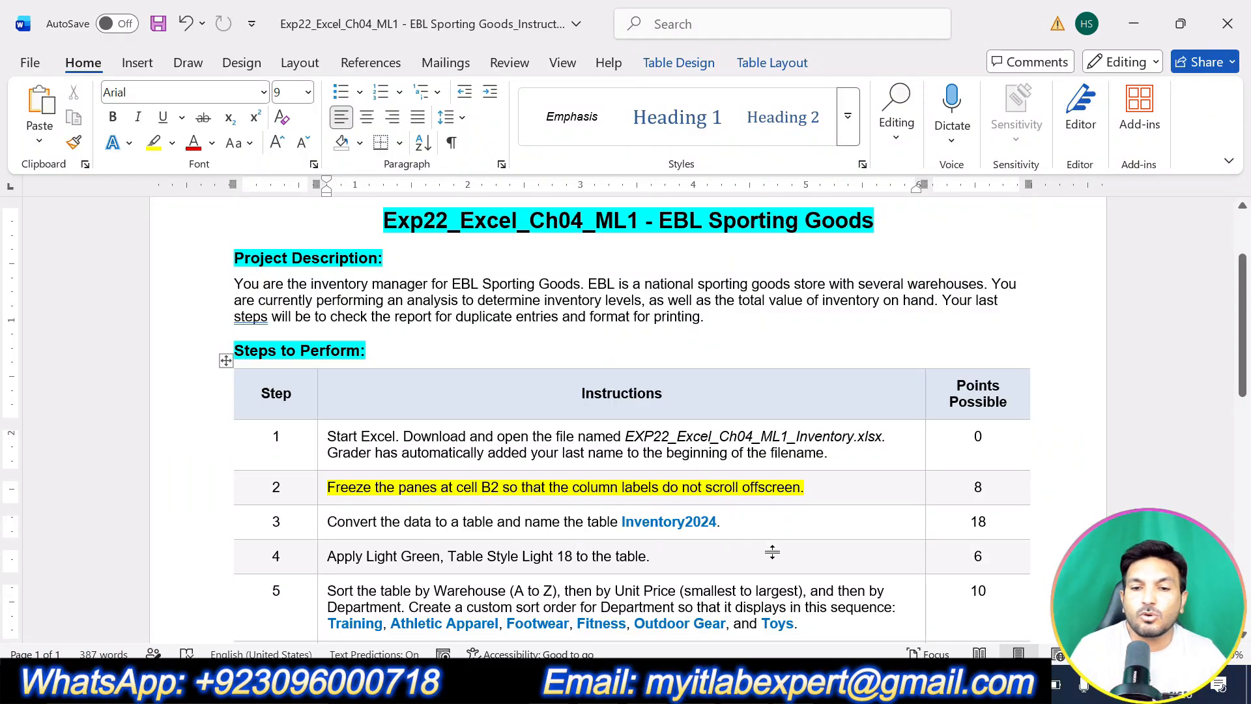
{"action": "key", "text": "alt+Tab"}
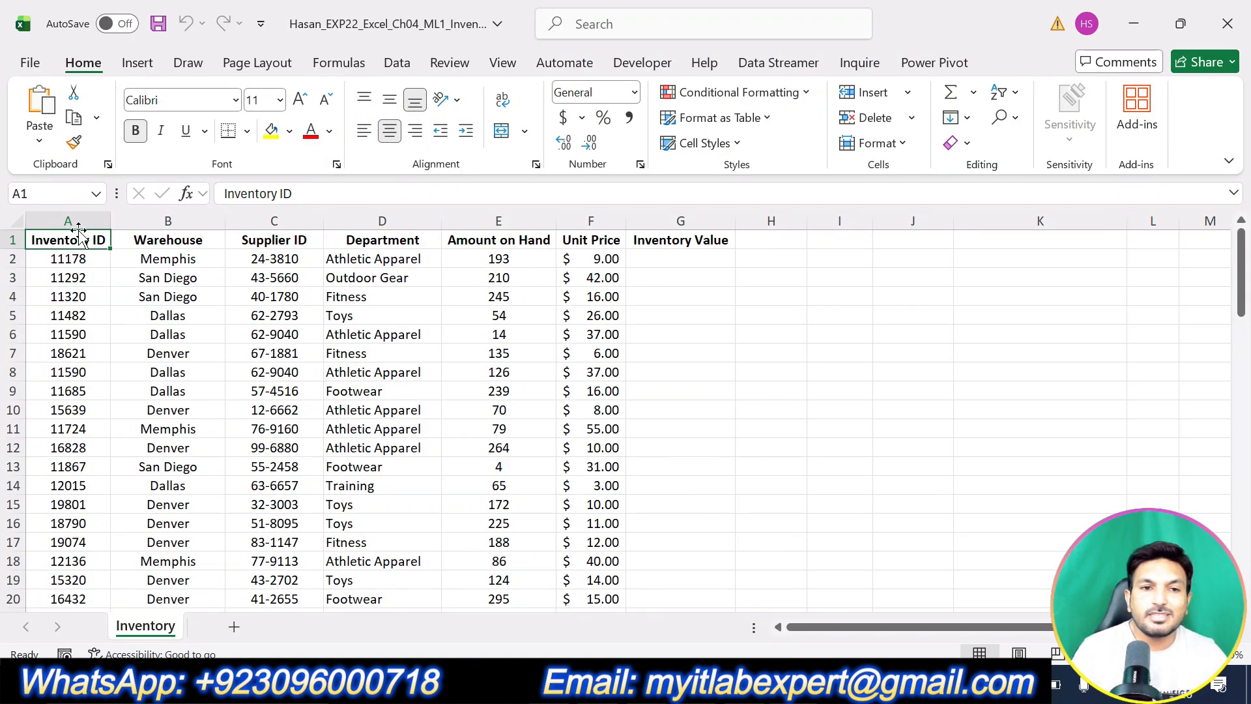
{"action": "left_click_drag", "start_coordinate": [74, 240], "coordinate": [731, 244]}
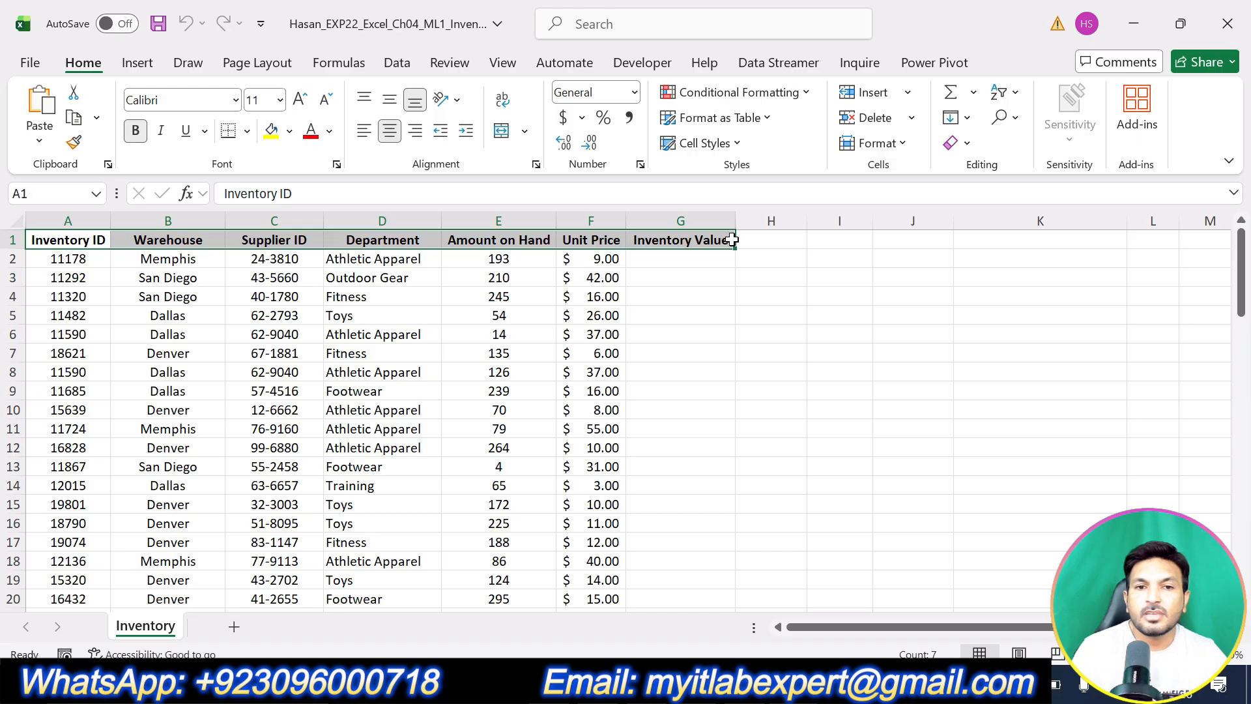
{"action": "scroll", "coordinate": [860, 391], "scroll_direction": "down", "scroll_amount": 20}
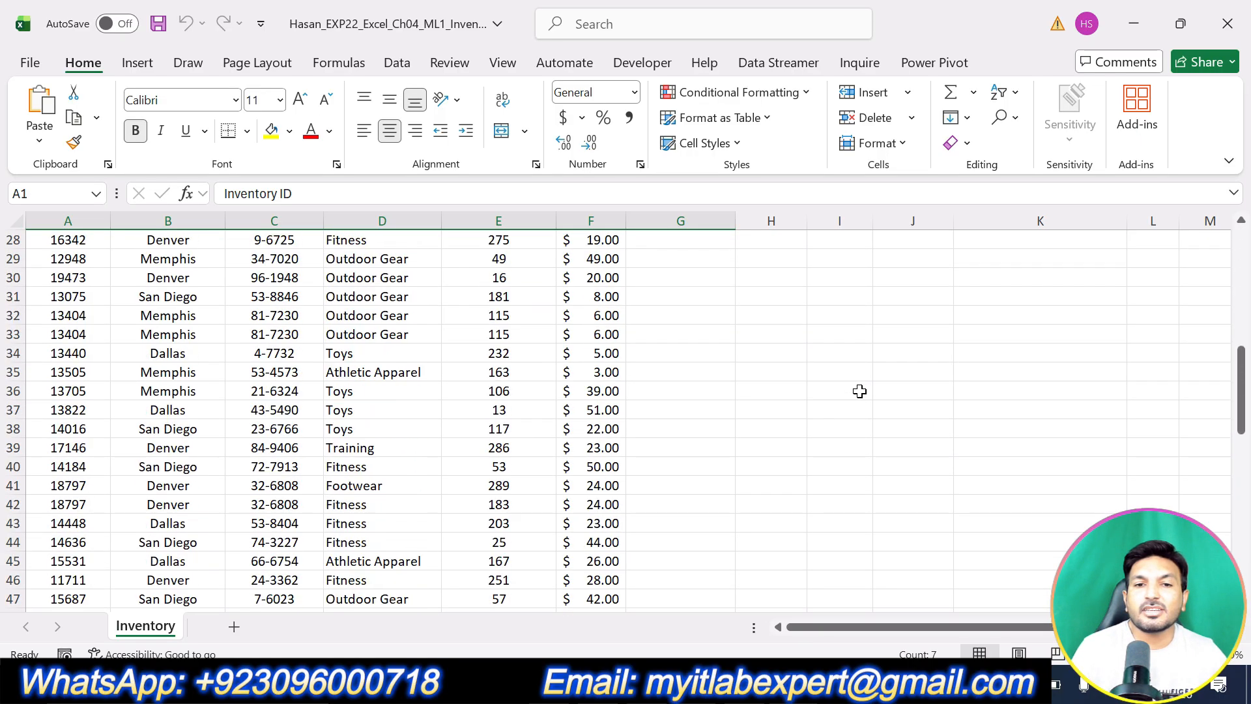
{"action": "scroll", "coordinate": [860, 391], "scroll_direction": "up", "scroll_amount": 10}
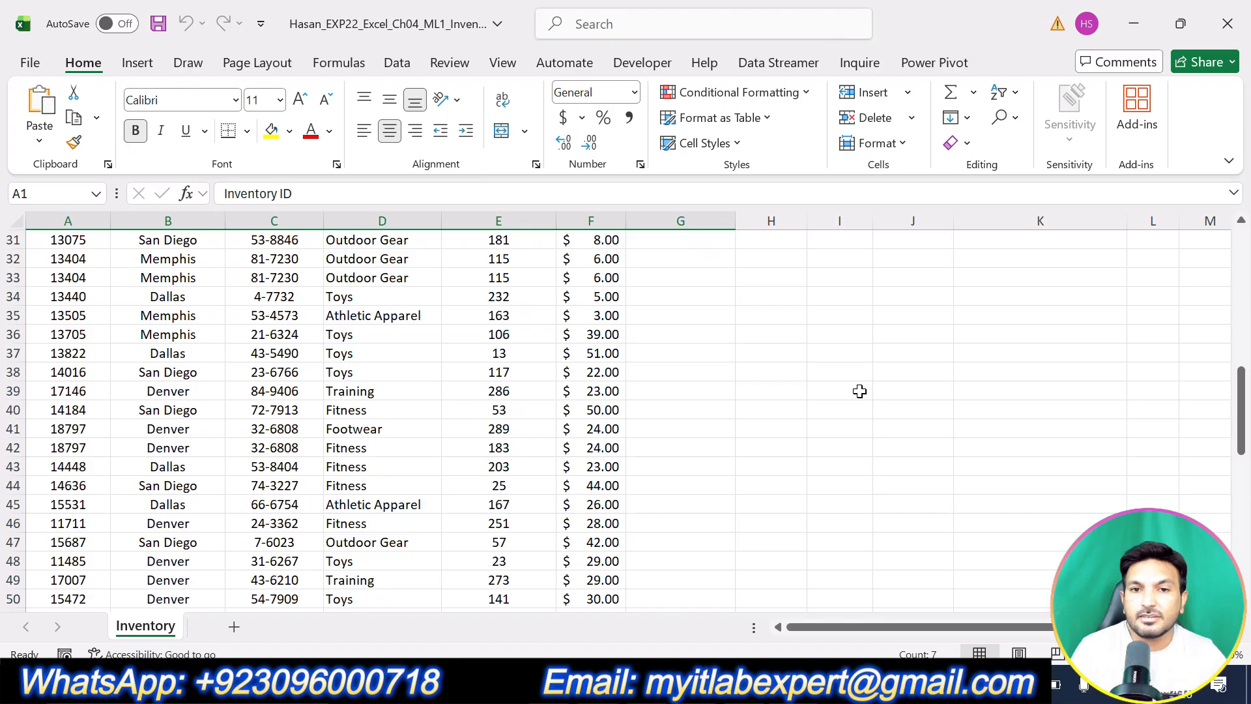
{"action": "scroll", "coordinate": [860, 391], "scroll_direction": "up", "scroll_amount": 10}
{"action": "left_click", "coordinate": [809, 396]}
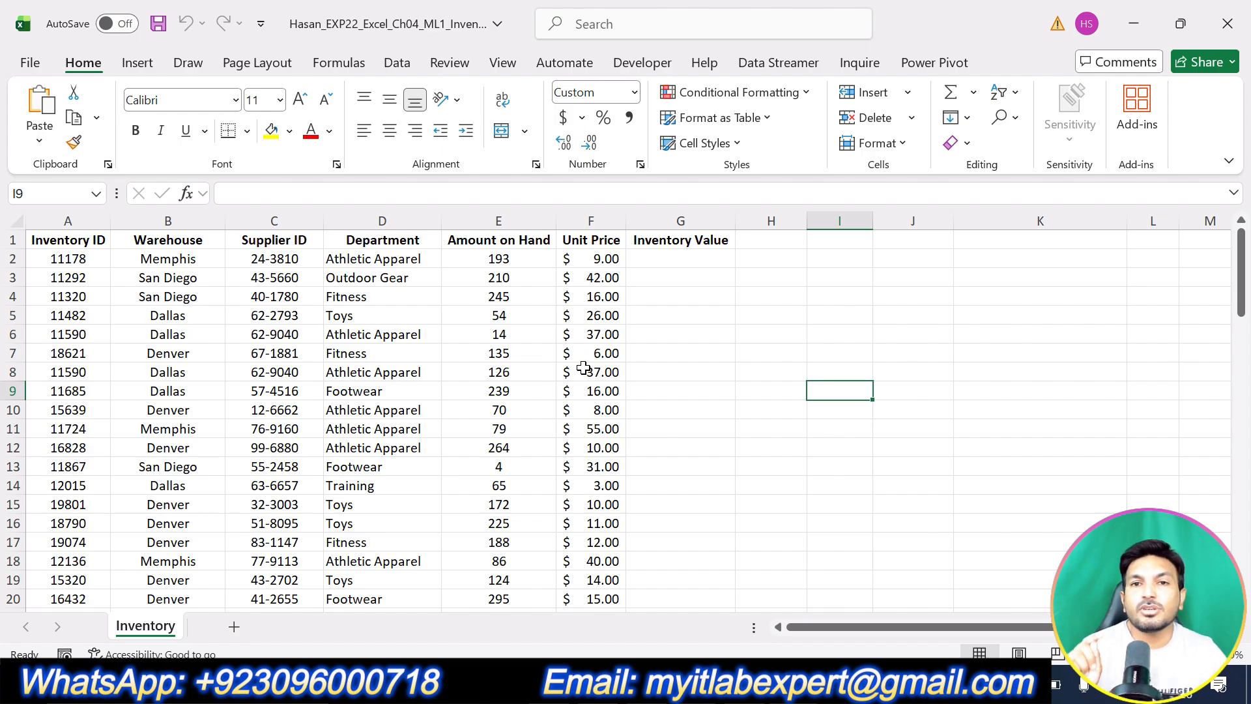
Freeze panes at cell B2, then scroll the data to confirm the header row stays fixed.
{"action": "left_click", "coordinate": [148, 263]}
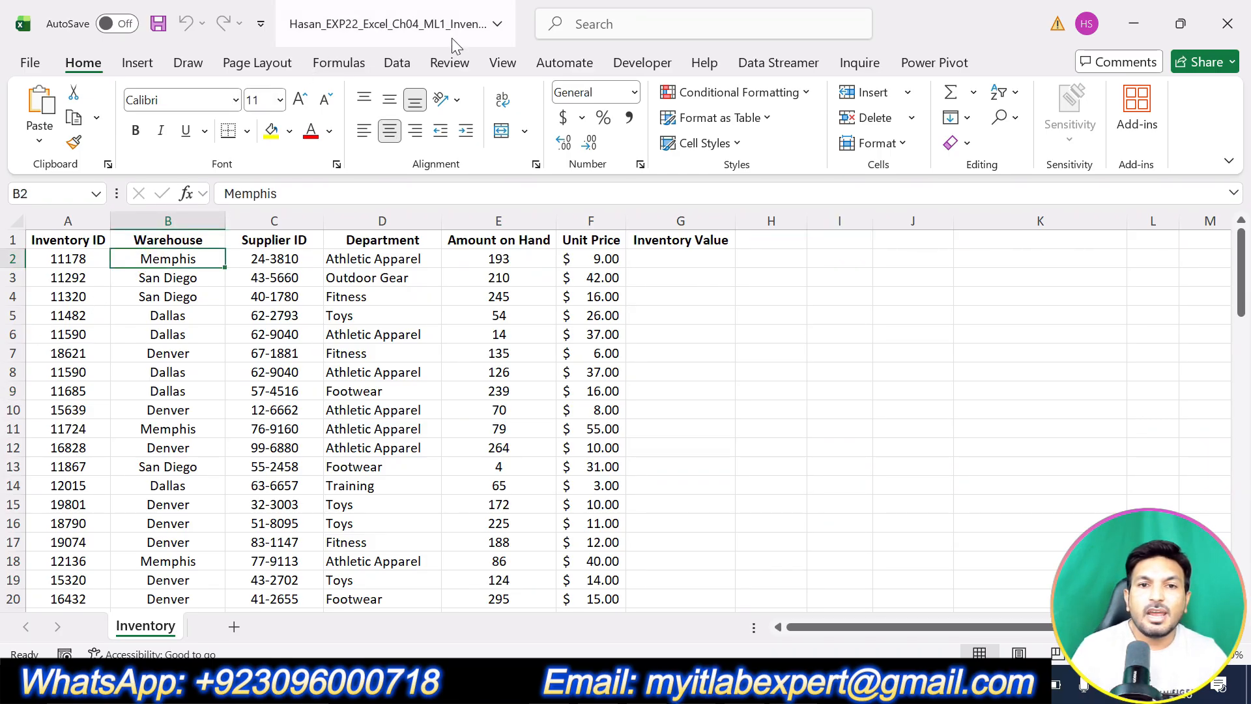
{"action": "left_click", "coordinate": [510, 60]}
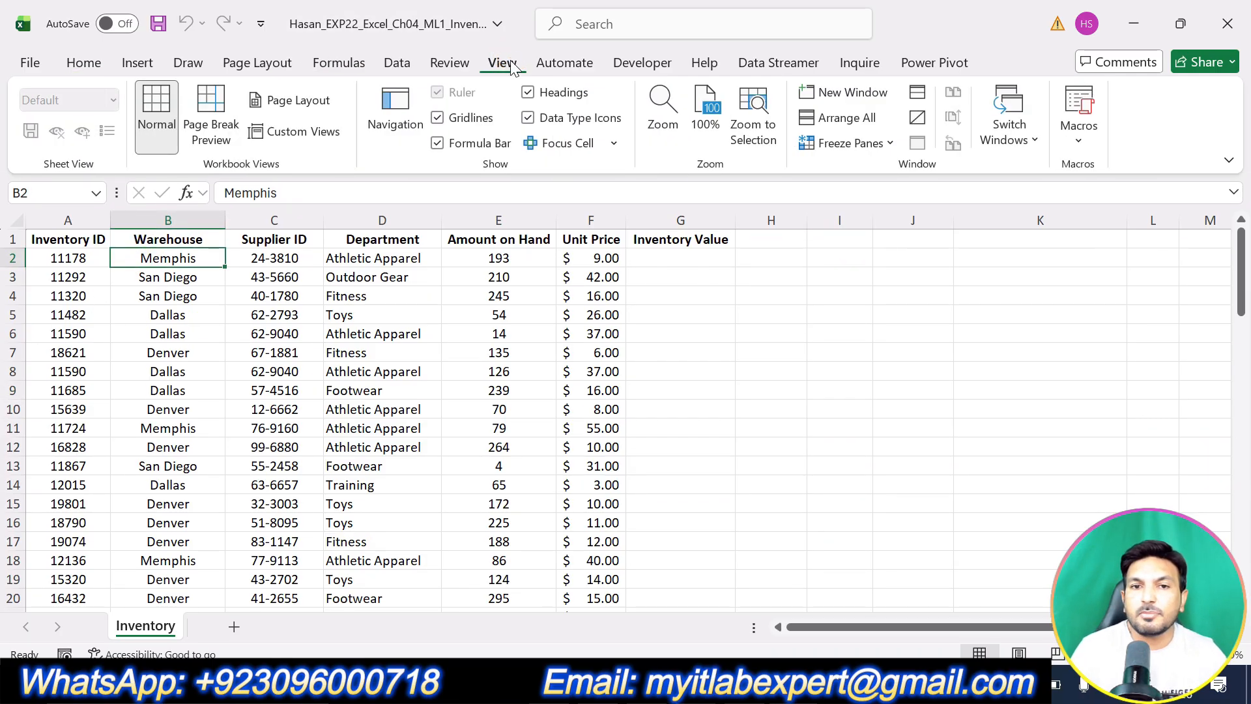
{"action": "left_click", "coordinate": [889, 145]}
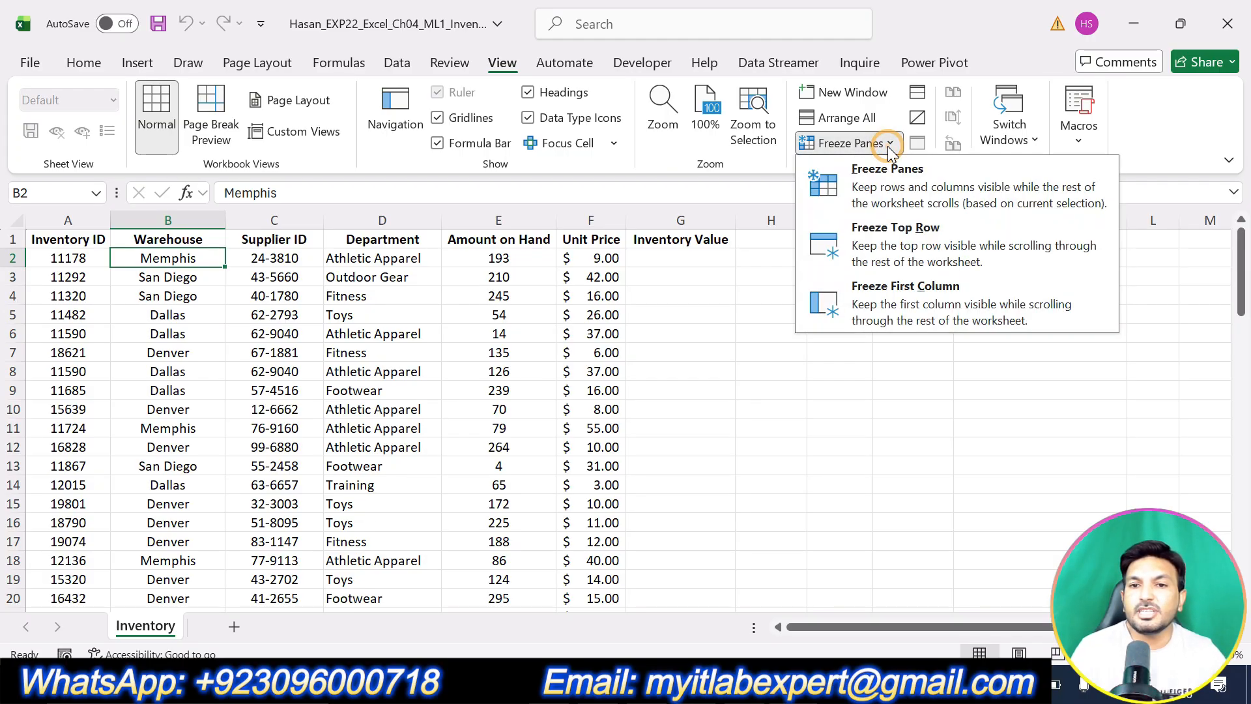
{"action": "left_click", "coordinate": [920, 173]}
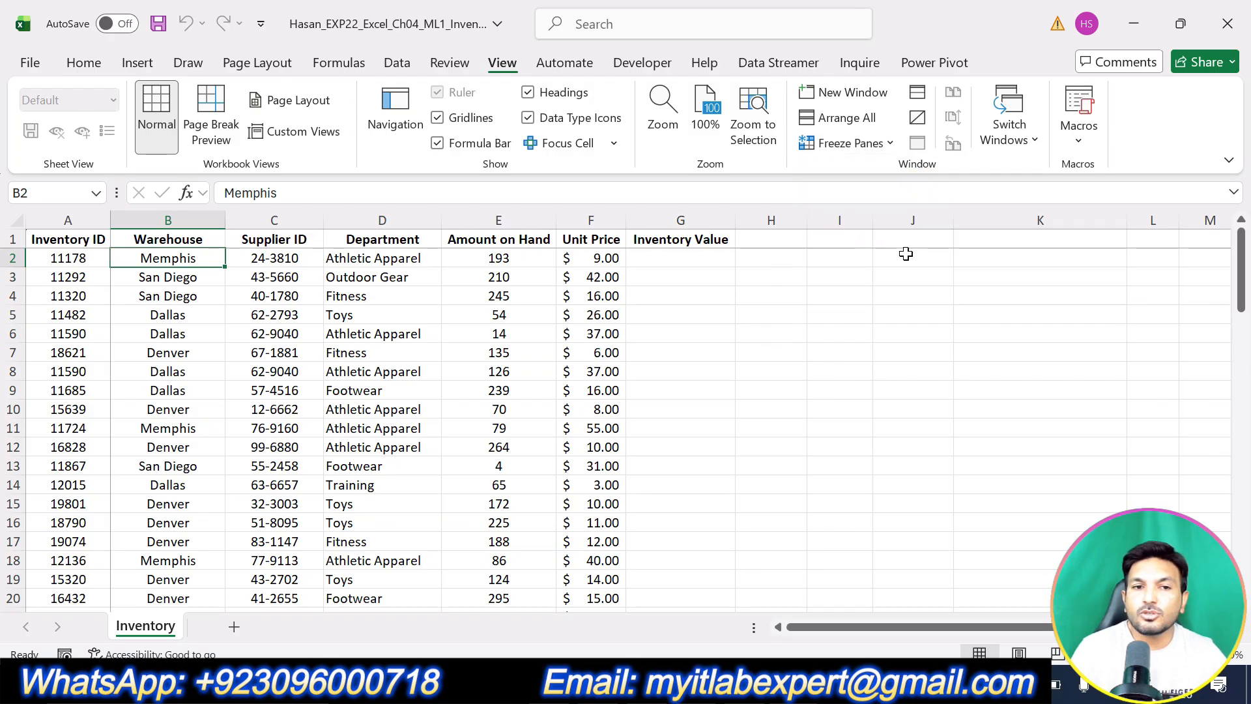
{"action": "scroll", "coordinate": [837, 270], "scroll_direction": "down", "scroll_amount": 5}
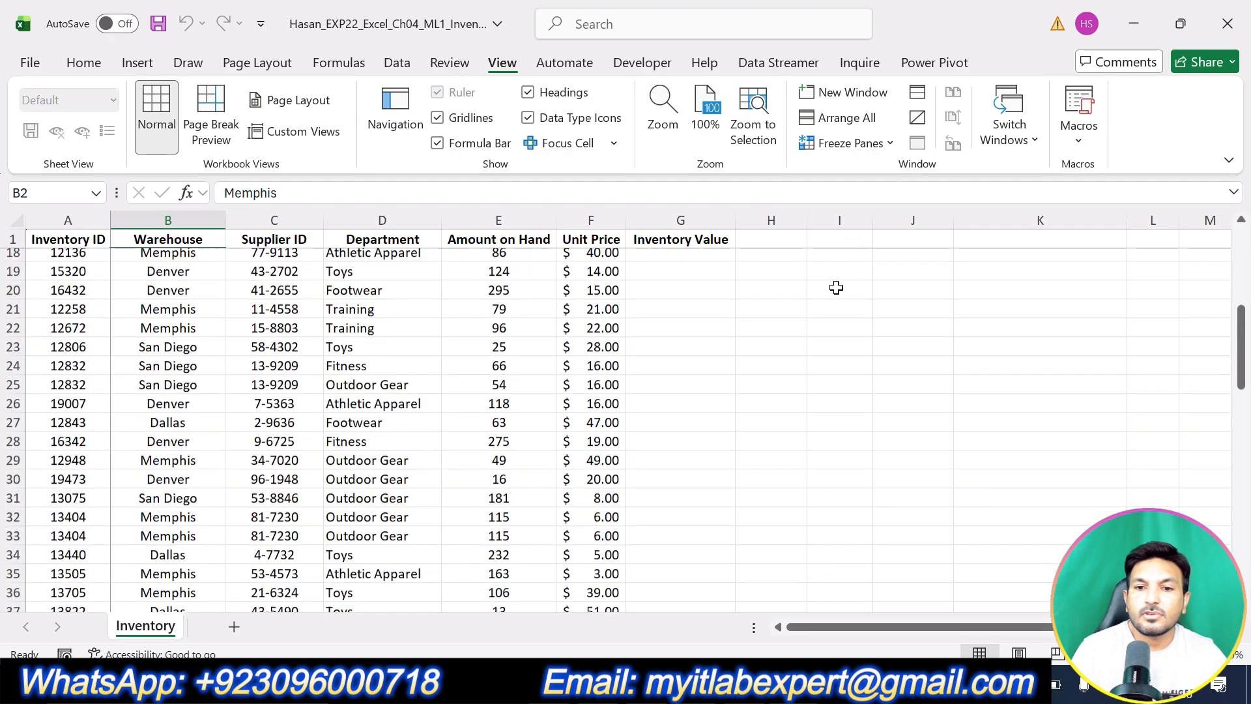
{"action": "scroll", "coordinate": [836, 288], "scroll_direction": "up", "scroll_amount": 5}
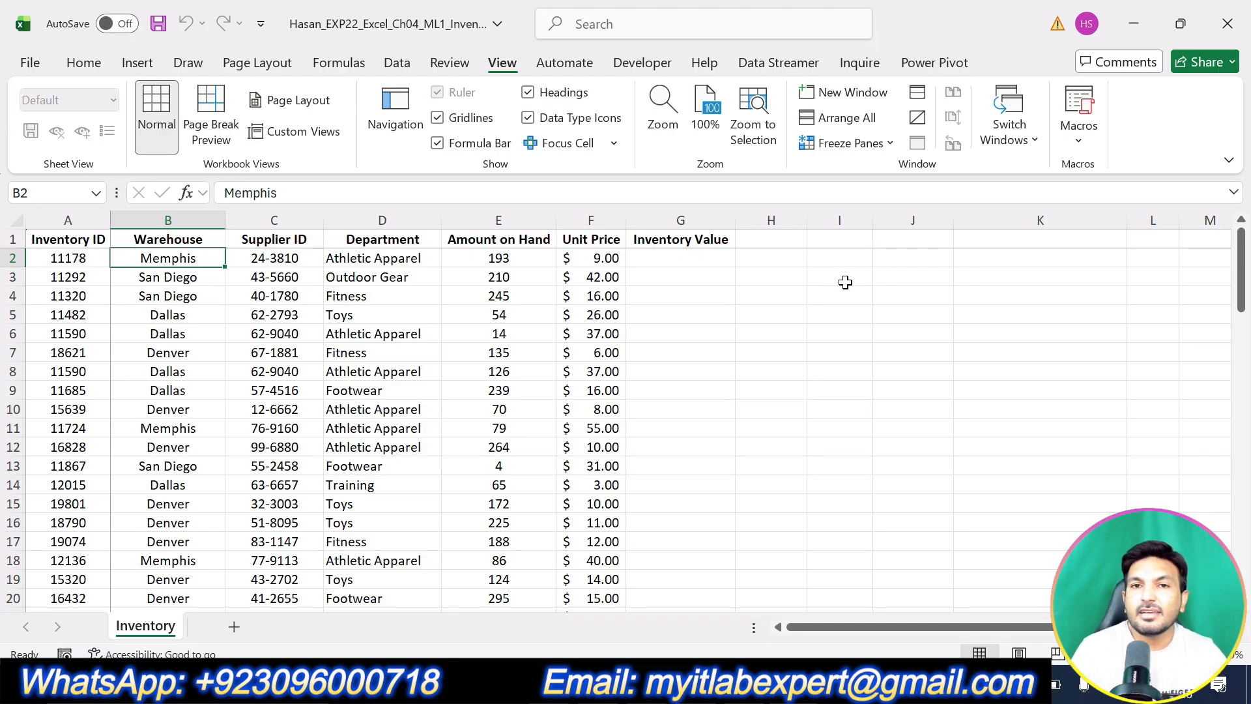
{"action": "scroll", "coordinate": [829, 371], "scroll_direction": "down", "scroll_amount": 20}
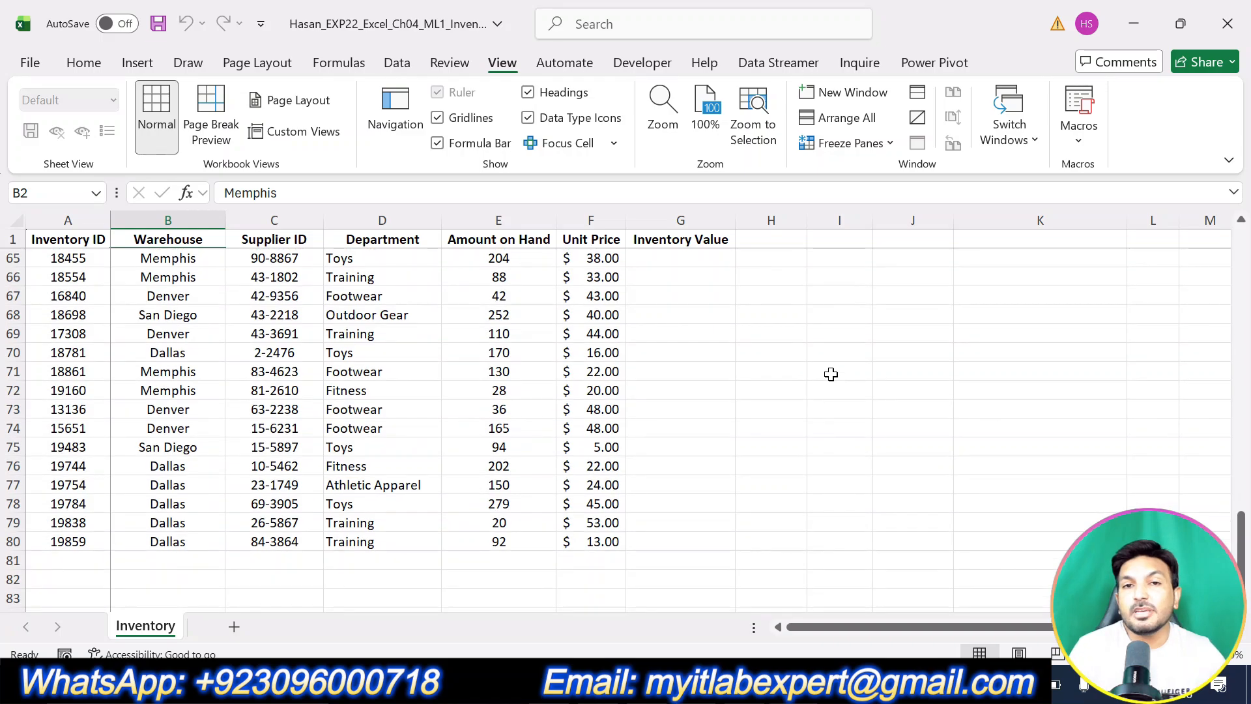
{"action": "scroll", "coordinate": [830, 375], "scroll_direction": "down", "scroll_amount": 1}
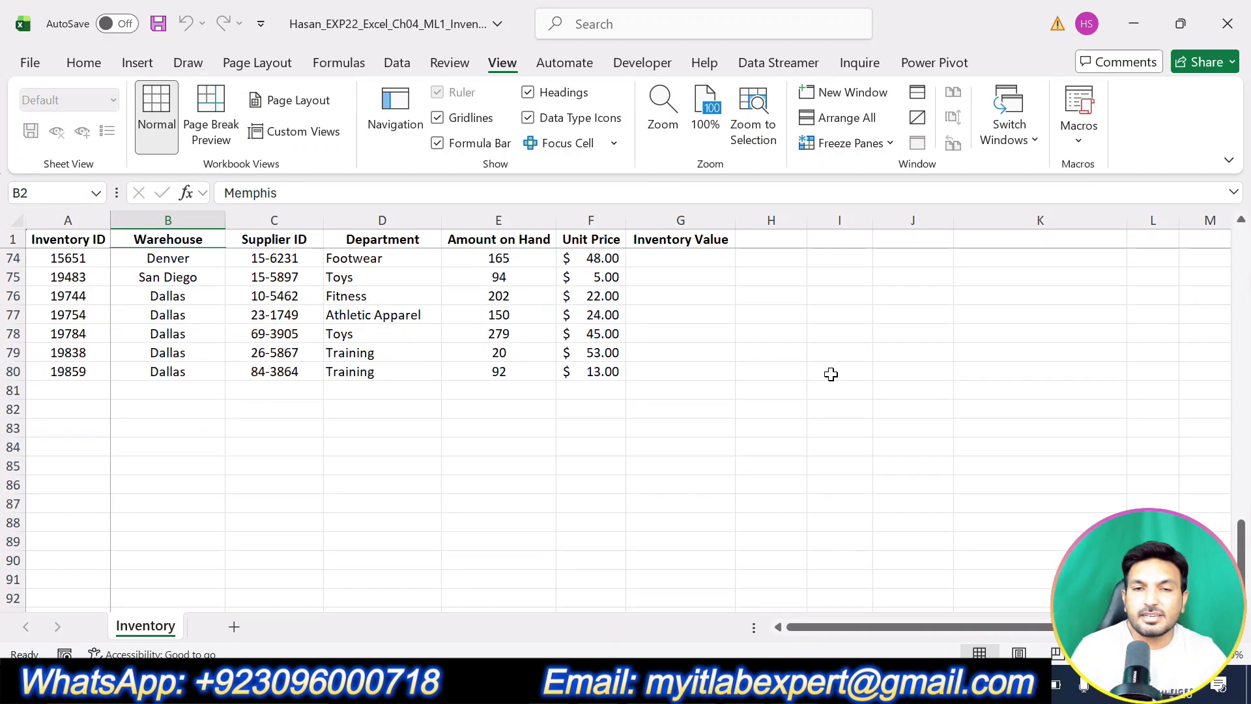
{"action": "scroll", "coordinate": [831, 375], "scroll_direction": "up", "scroll_amount": 20}
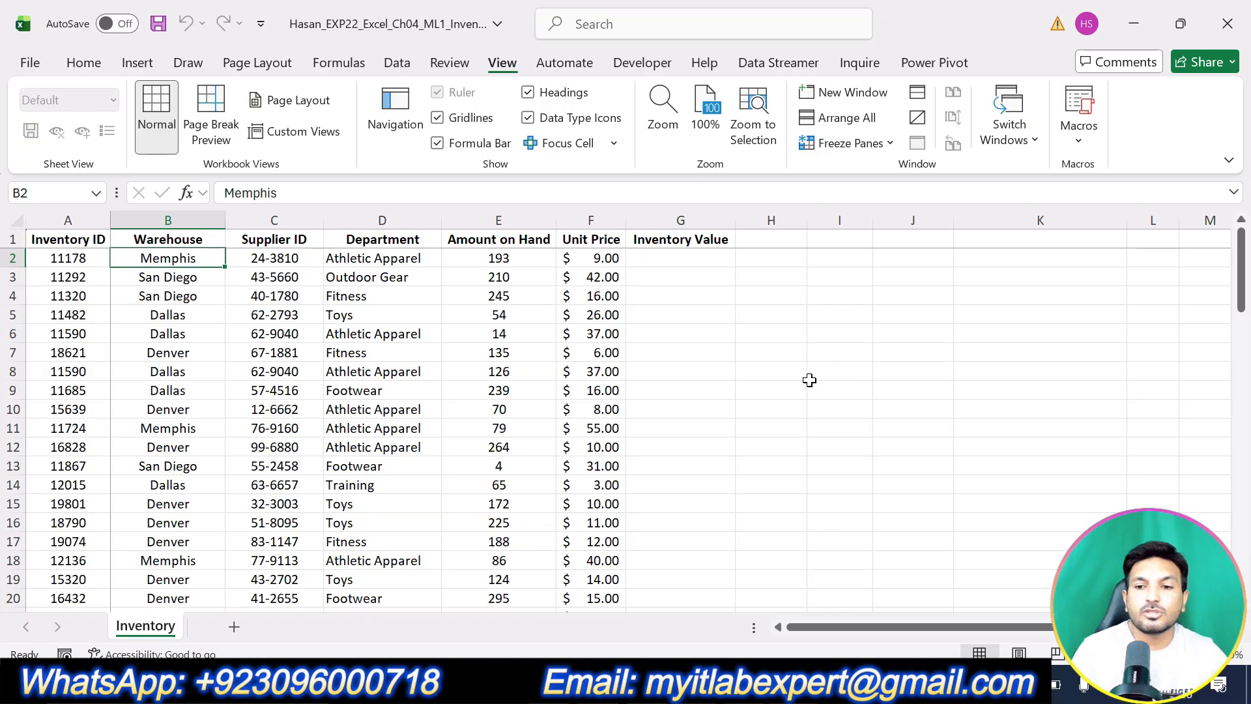
{"action": "scroll", "coordinate": [807, 383], "scroll_direction": "down", "scroll_amount": 3}
{"action": "scroll", "coordinate": [806, 383], "scroll_direction": "down", "scroll_amount": 6}
{"action": "scroll", "coordinate": [805, 383], "scroll_direction": "up", "scroll_amount": 9}
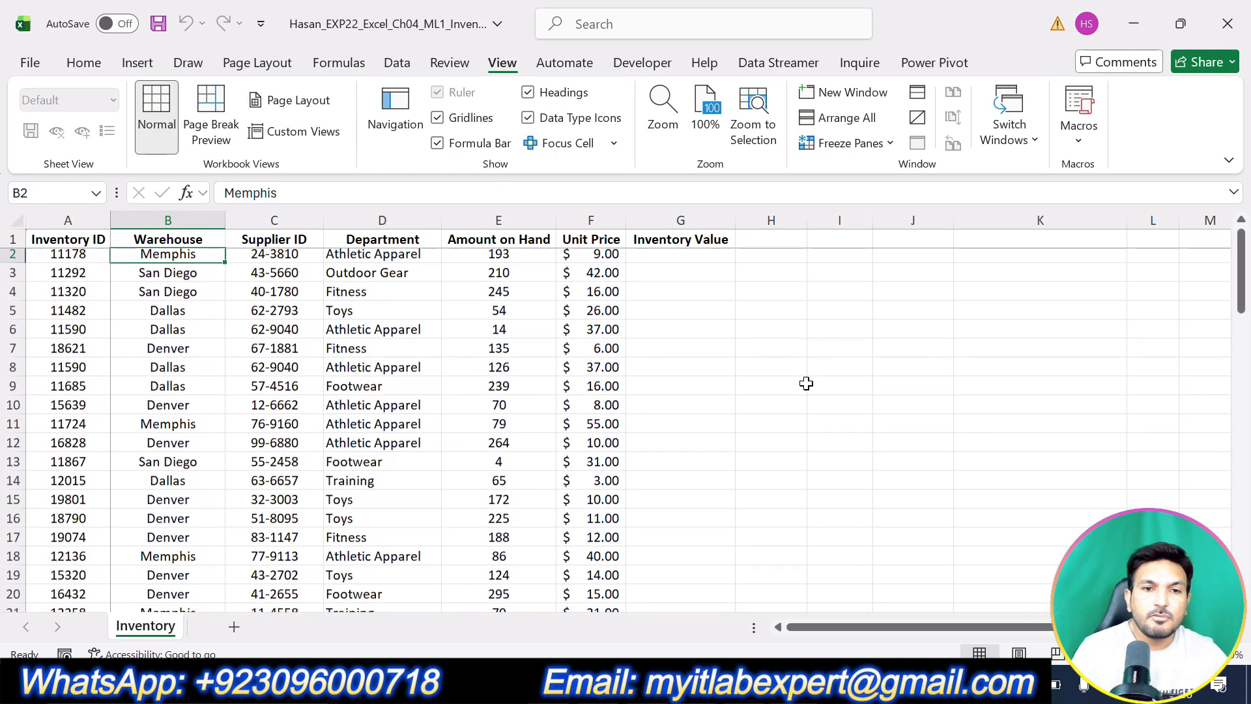
Remove step 2's highlight and highlight step 3's Inventory2024 table instruction in yellow.
{"action": "key", "text": "alt+Tab"}
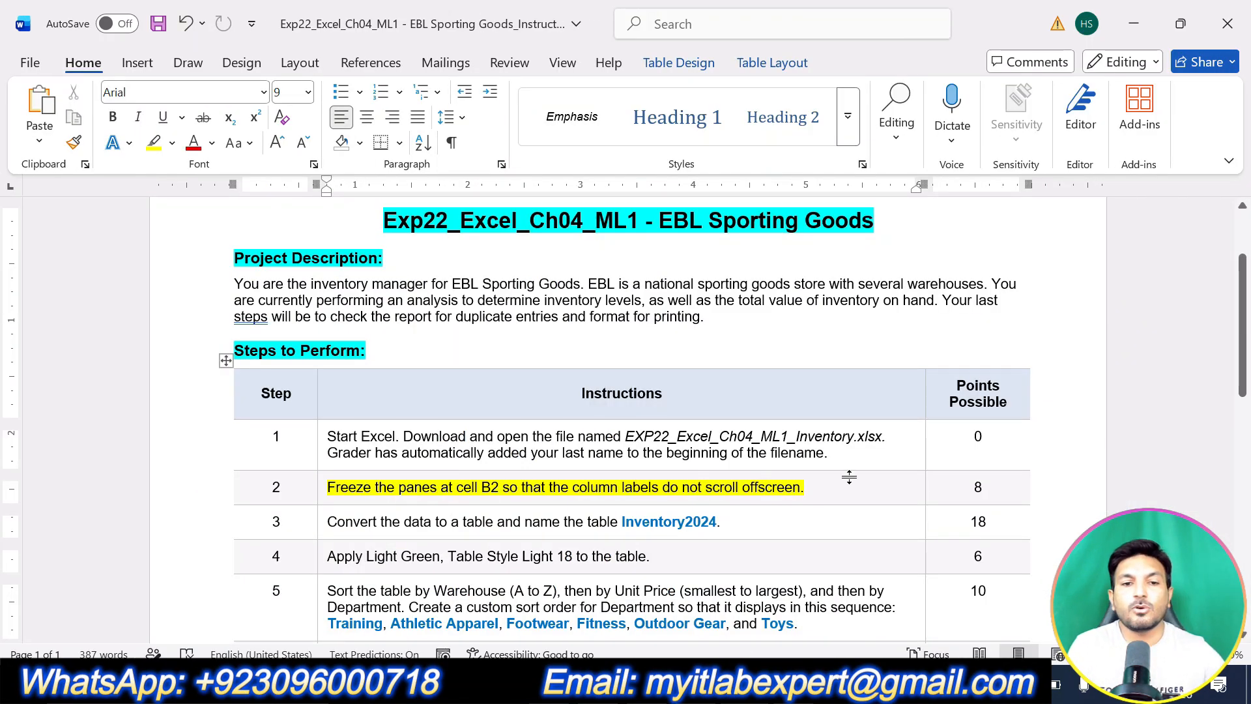
{"action": "key", "text": "ctrl+z"}
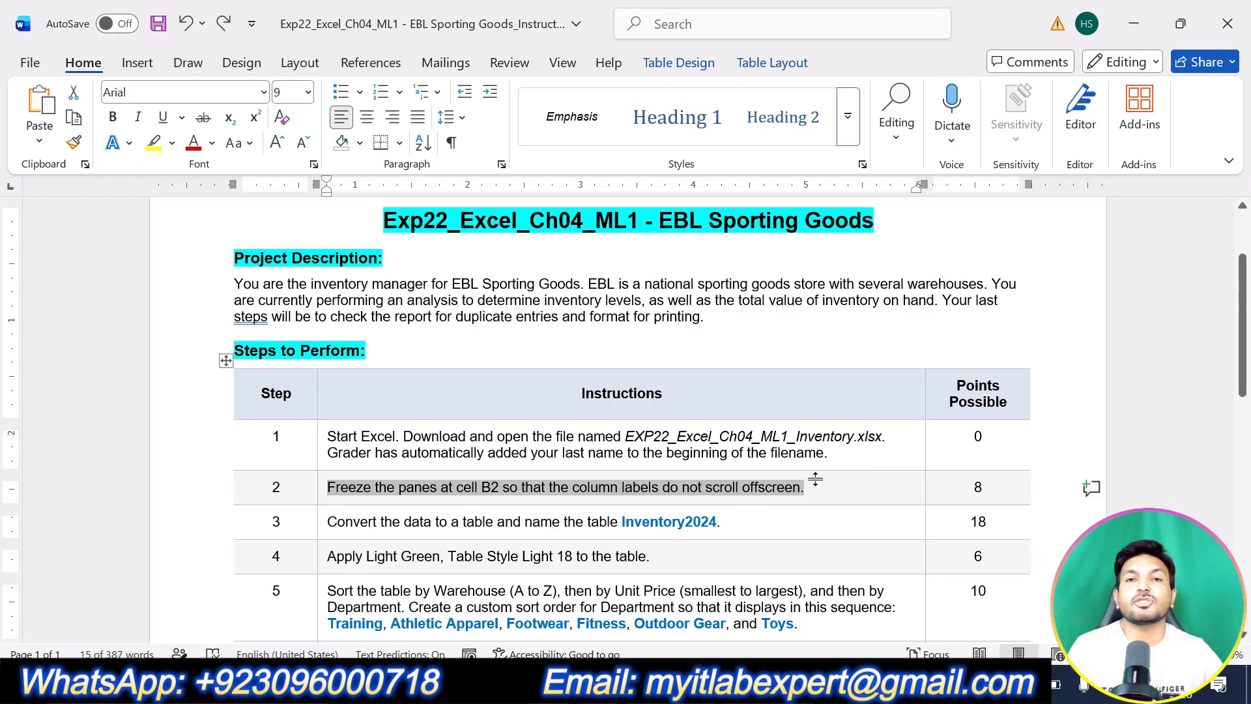
{"action": "left_click_drag", "start_coordinate": [725, 521], "coordinate": [383, 523]}
{"action": "left_click", "coordinate": [465, 483]}
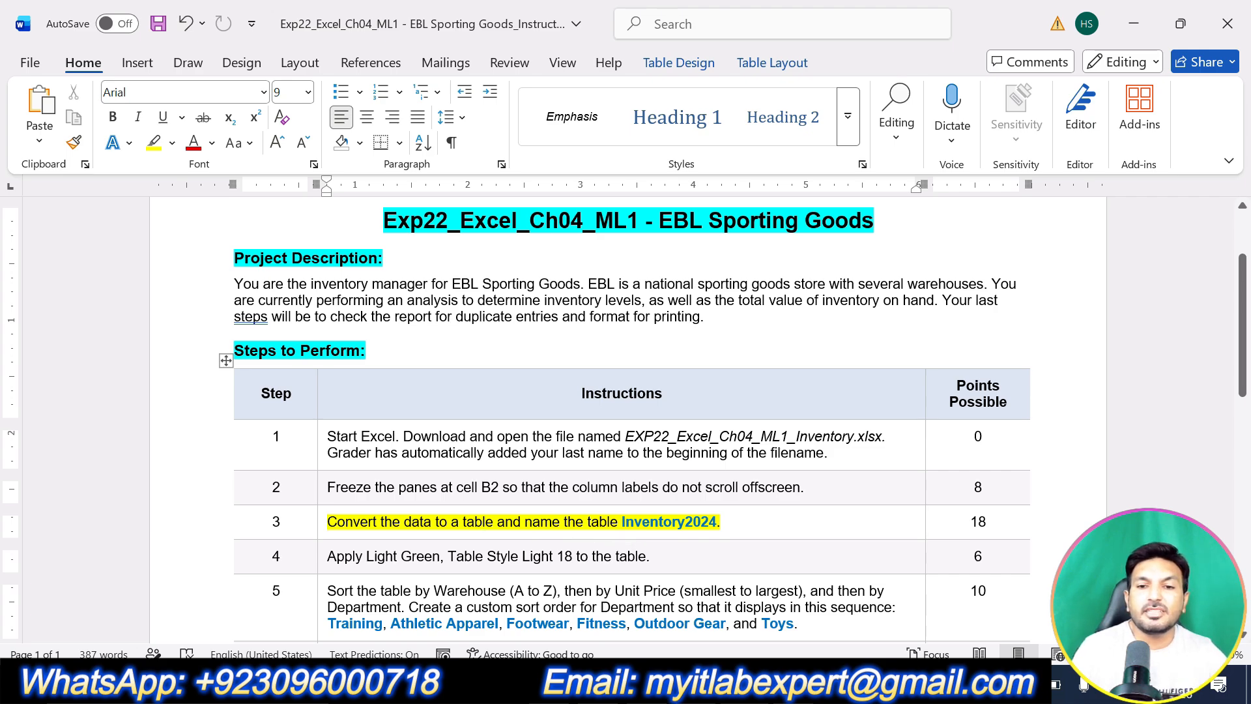
Convert the inventory data A1:G80 into a table with headers.
{"action": "key", "text": "alt+Tab"}
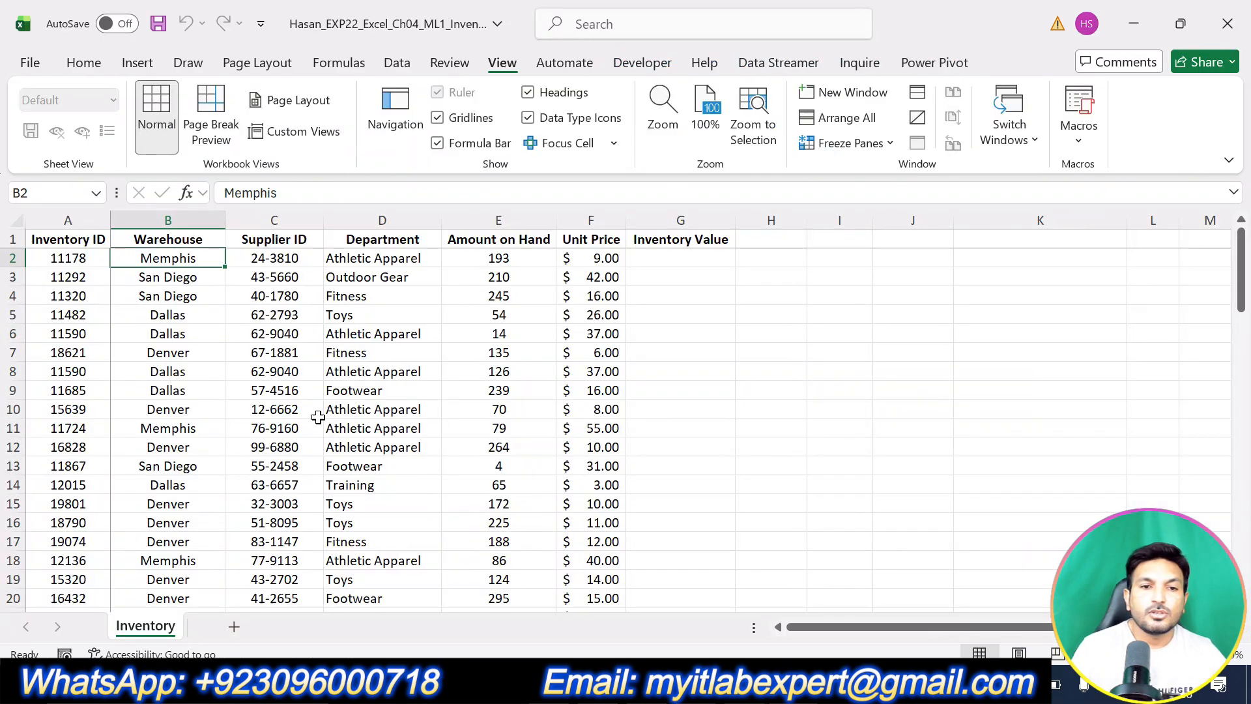
{"action": "left_click", "coordinate": [126, 321]}
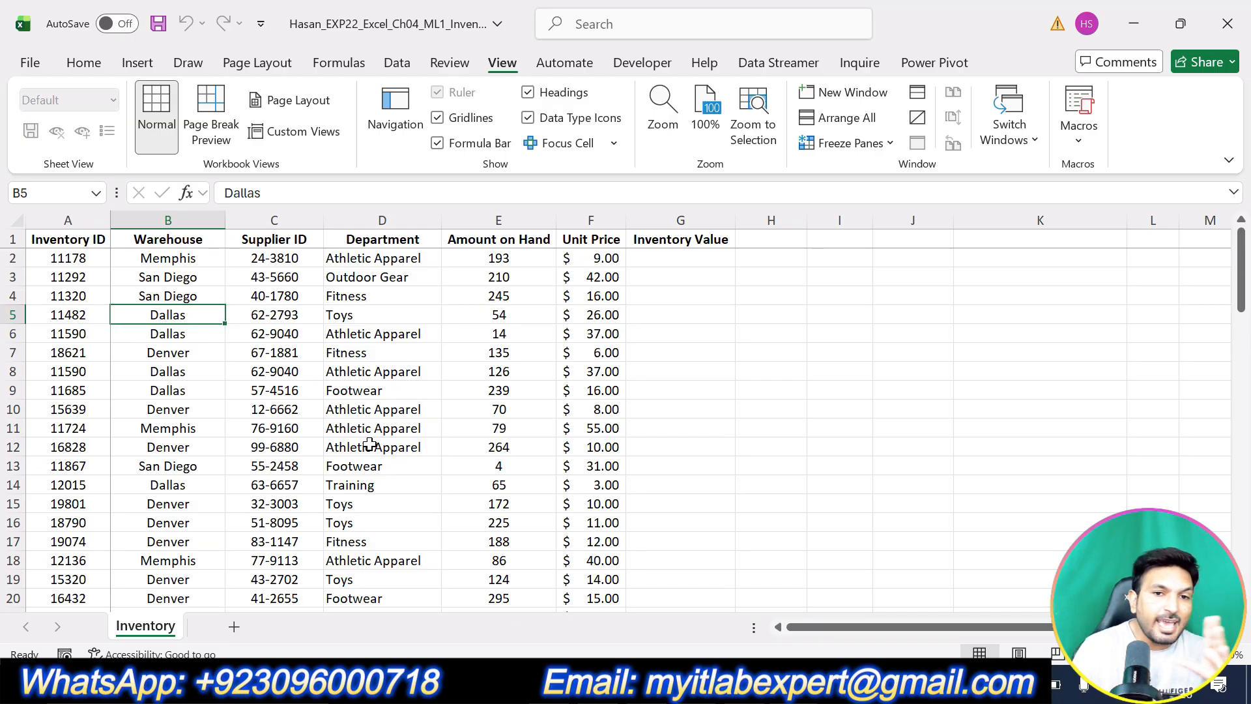
{"action": "left_click", "coordinate": [299, 415]}
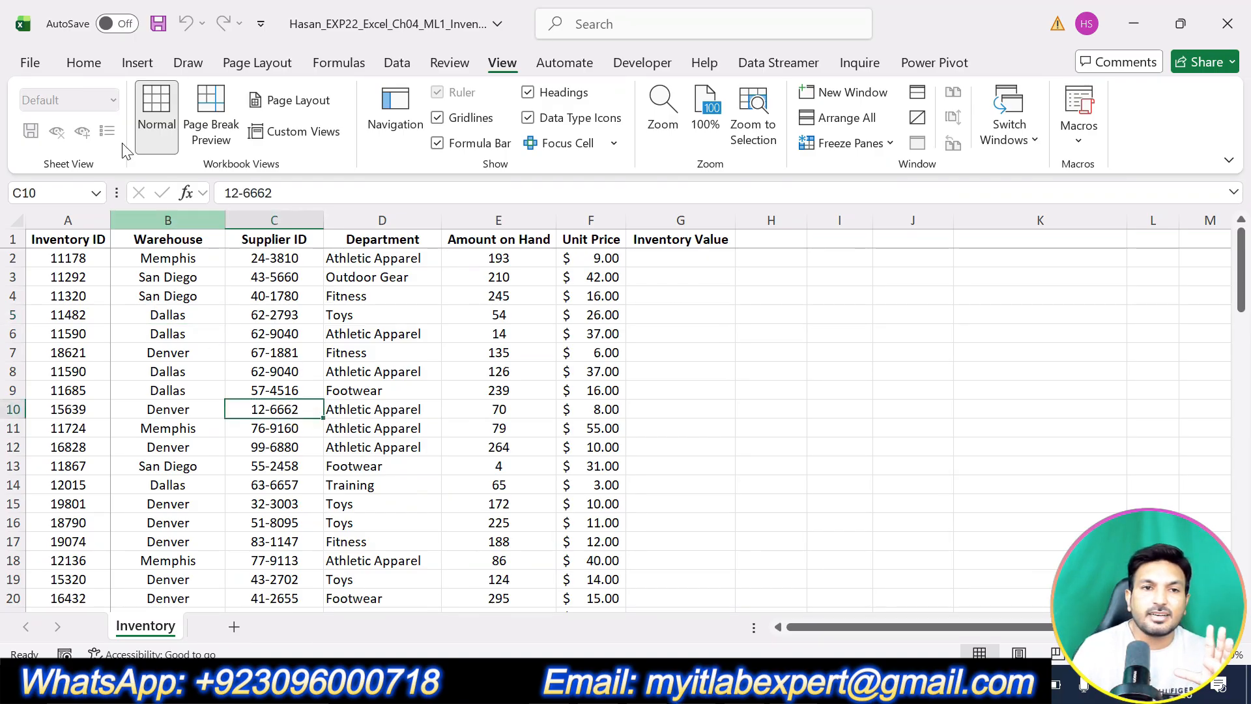
{"action": "left_click", "coordinate": [135, 65]}
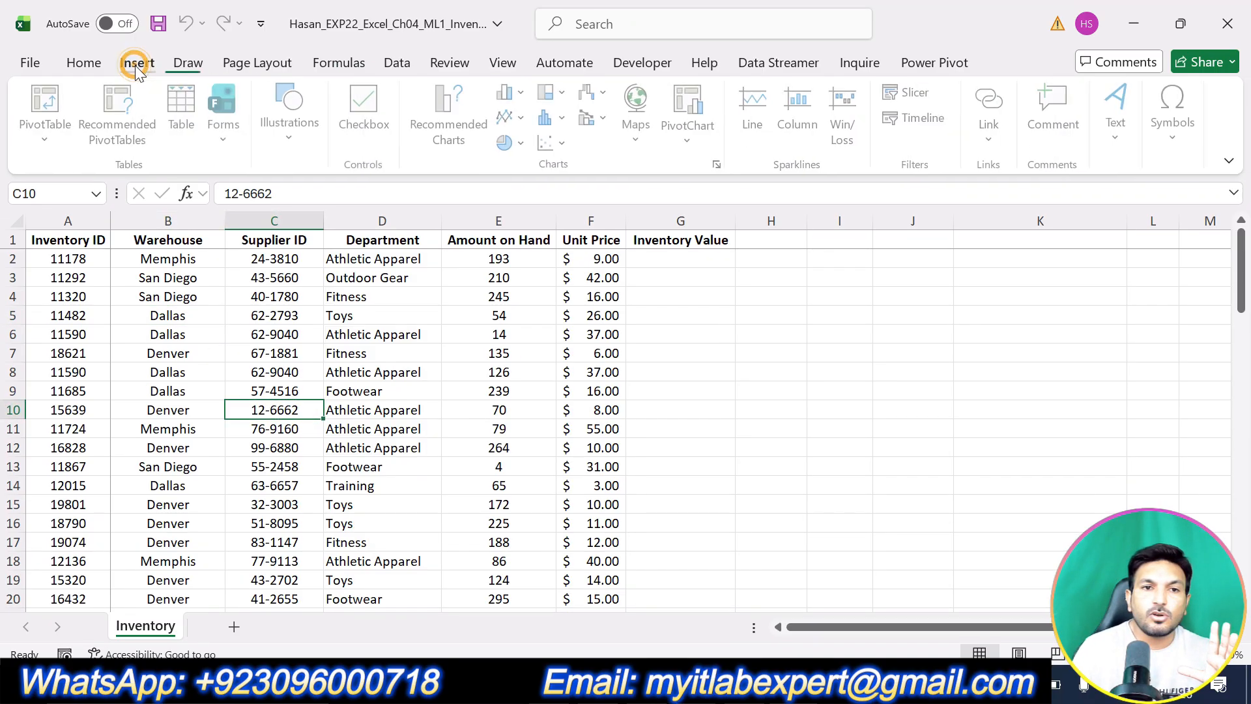
{"action": "left_click", "coordinate": [183, 138]}
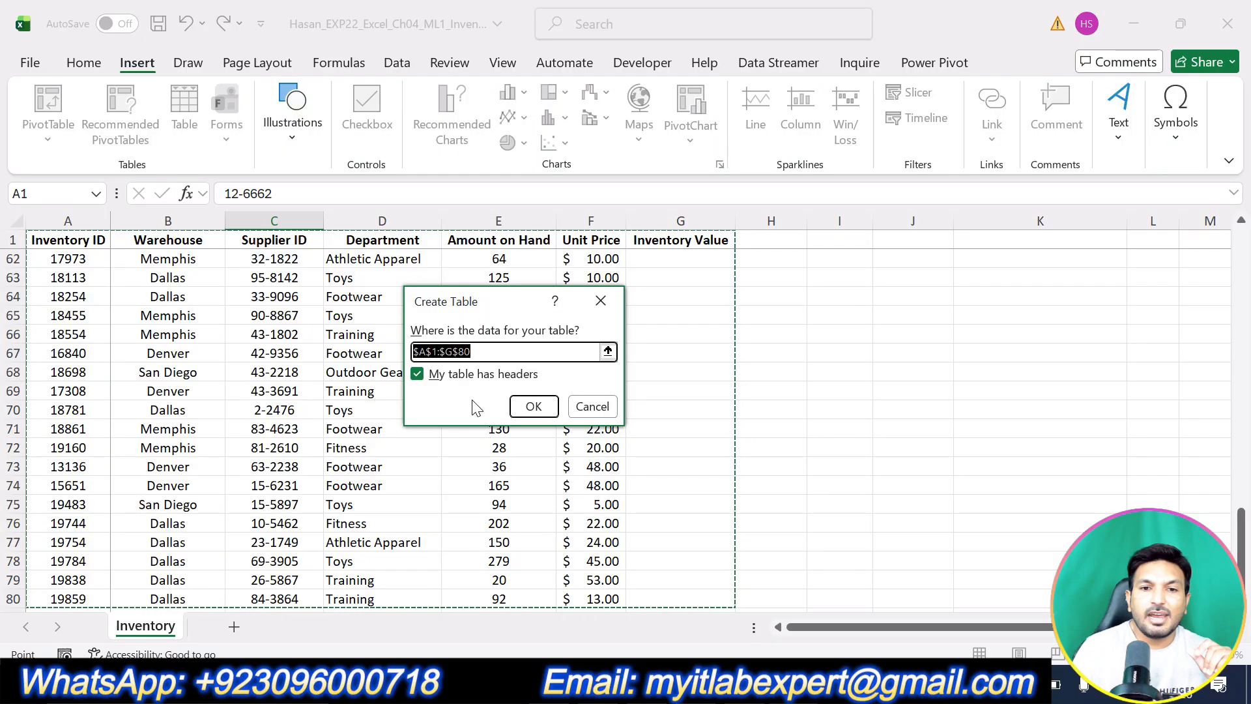
{"action": "left_click", "coordinate": [532, 411]}
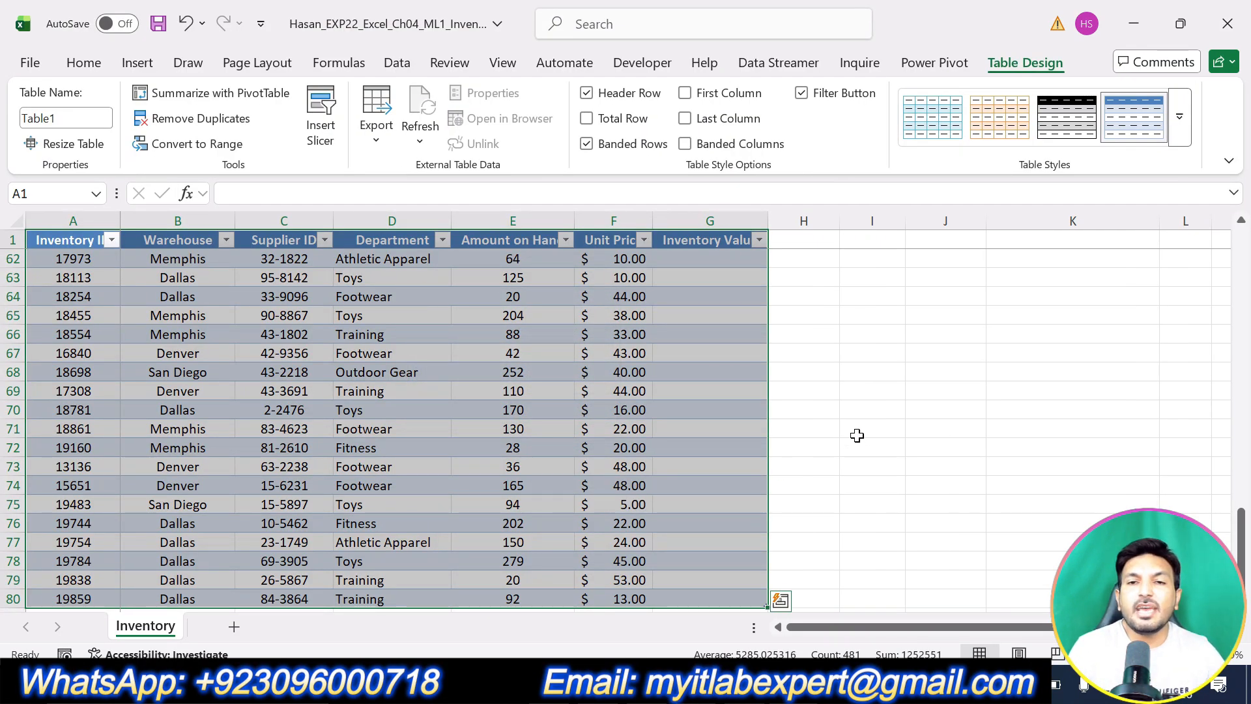
{"action": "scroll", "coordinate": [725, 420], "scroll_direction": "down", "scroll_amount": 9}
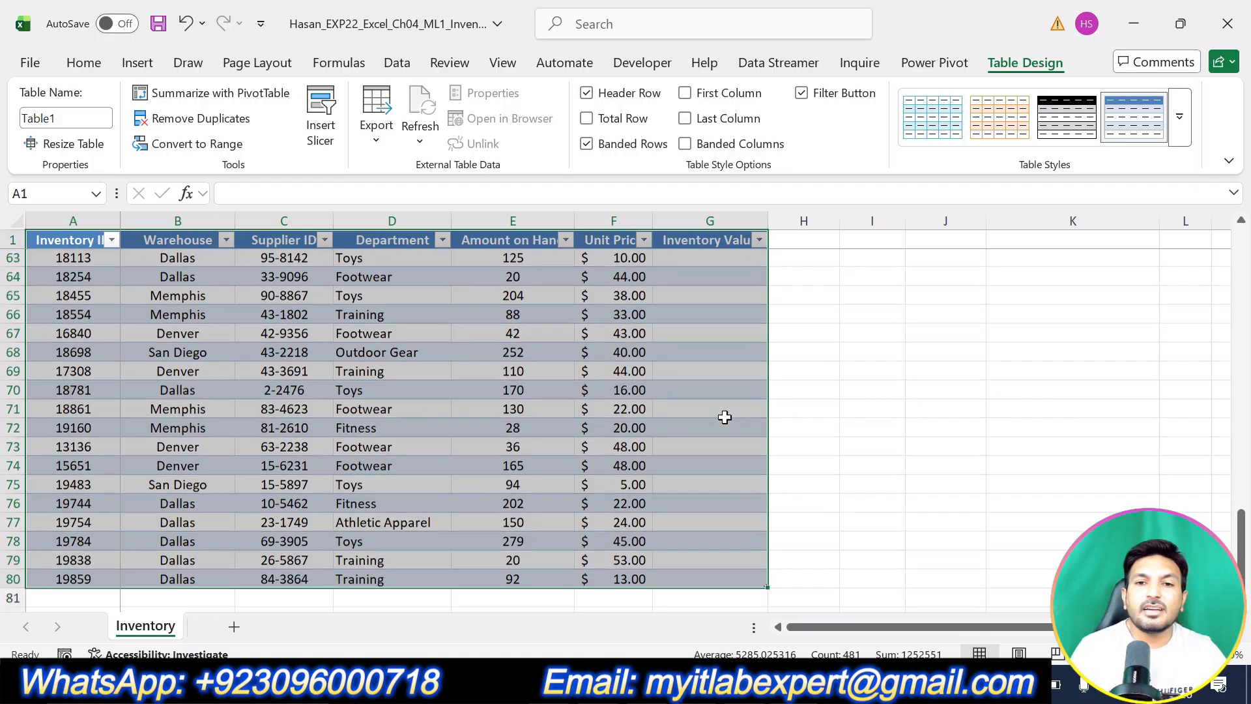
{"action": "scroll", "coordinate": [725, 421], "scroll_direction": "up", "scroll_amount": 20}
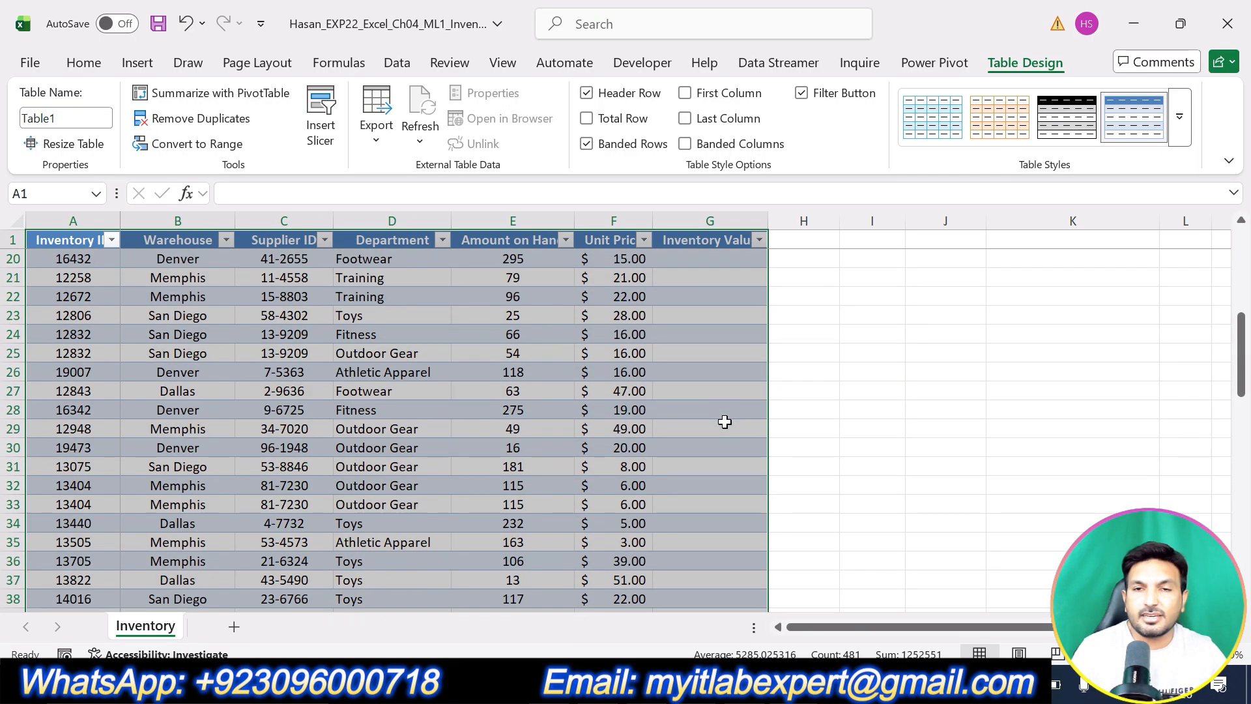
Copy the table name Inventory2024 from step 3 of the Word instructions.
{"action": "key", "text": "alt+Tab"}
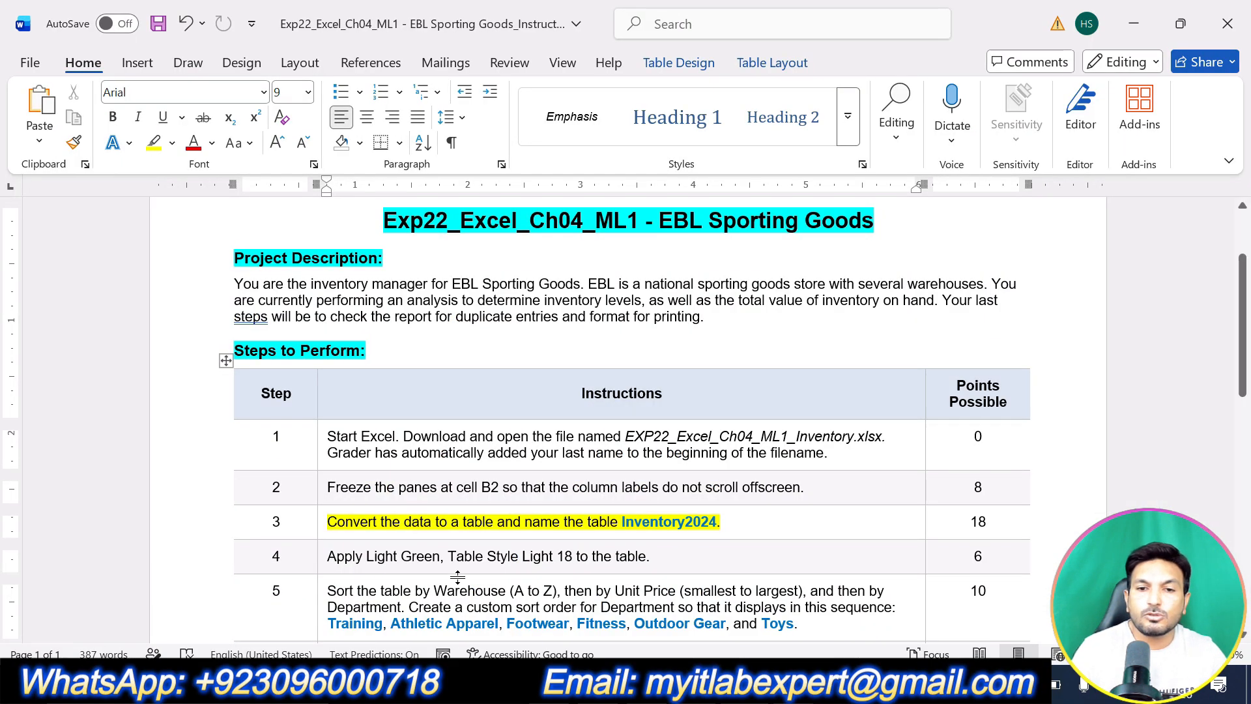
{"action": "left_click_drag", "start_coordinate": [622, 521], "coordinate": [717, 521]}
{"action": "key", "text": "alt+Tab"}
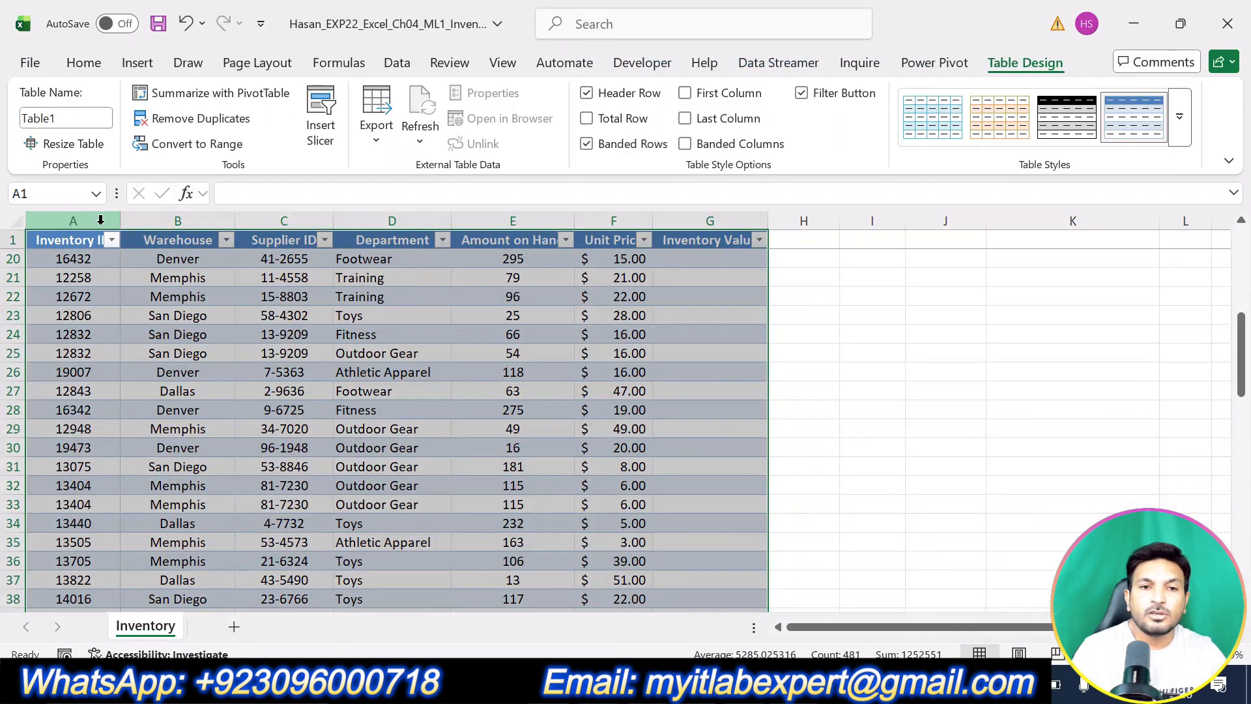
{"action": "left_click", "coordinate": [169, 388]}
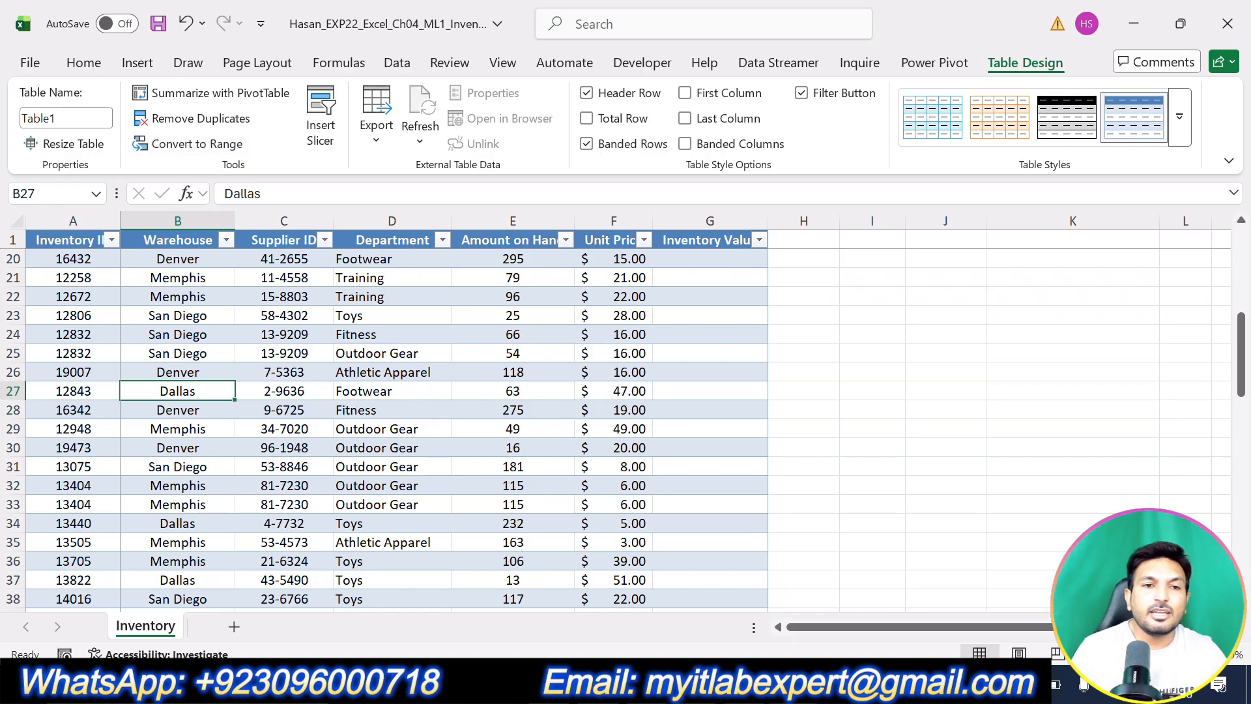
Rename the table from Table1 to Inventory2024.
{"action": "left_click", "coordinate": [78, 119]}
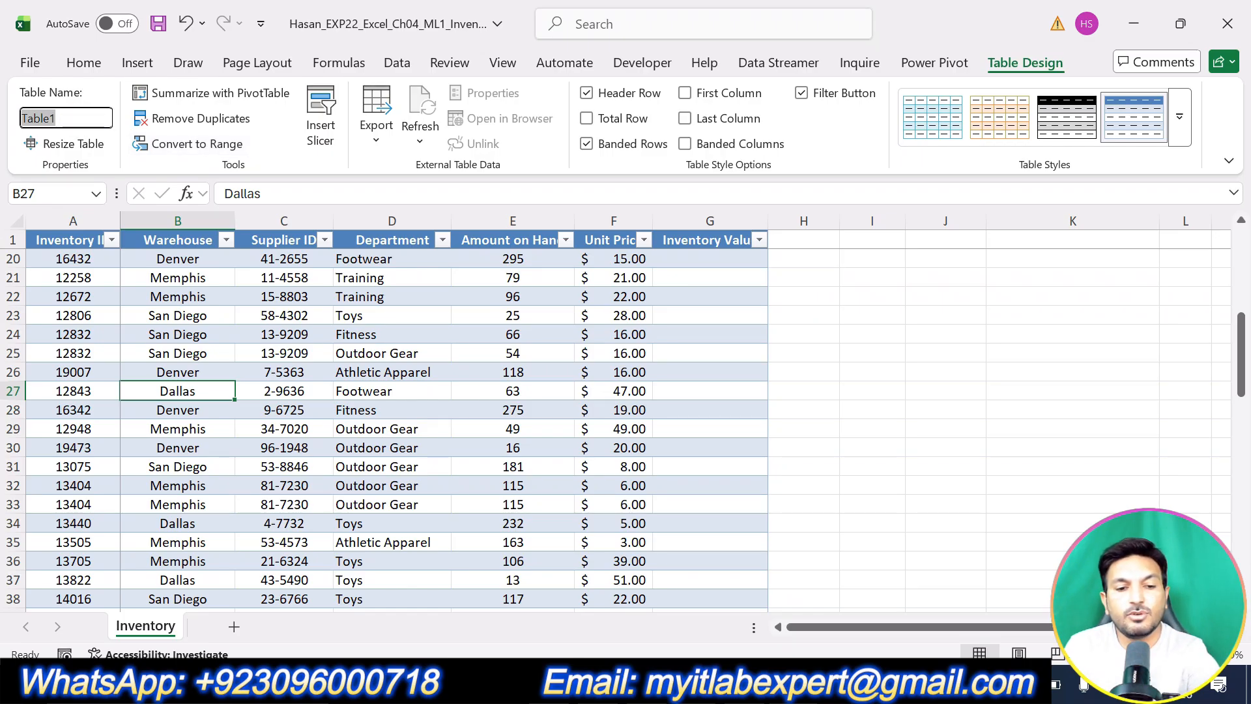
{"action": "key", "text": "BackSpace"}
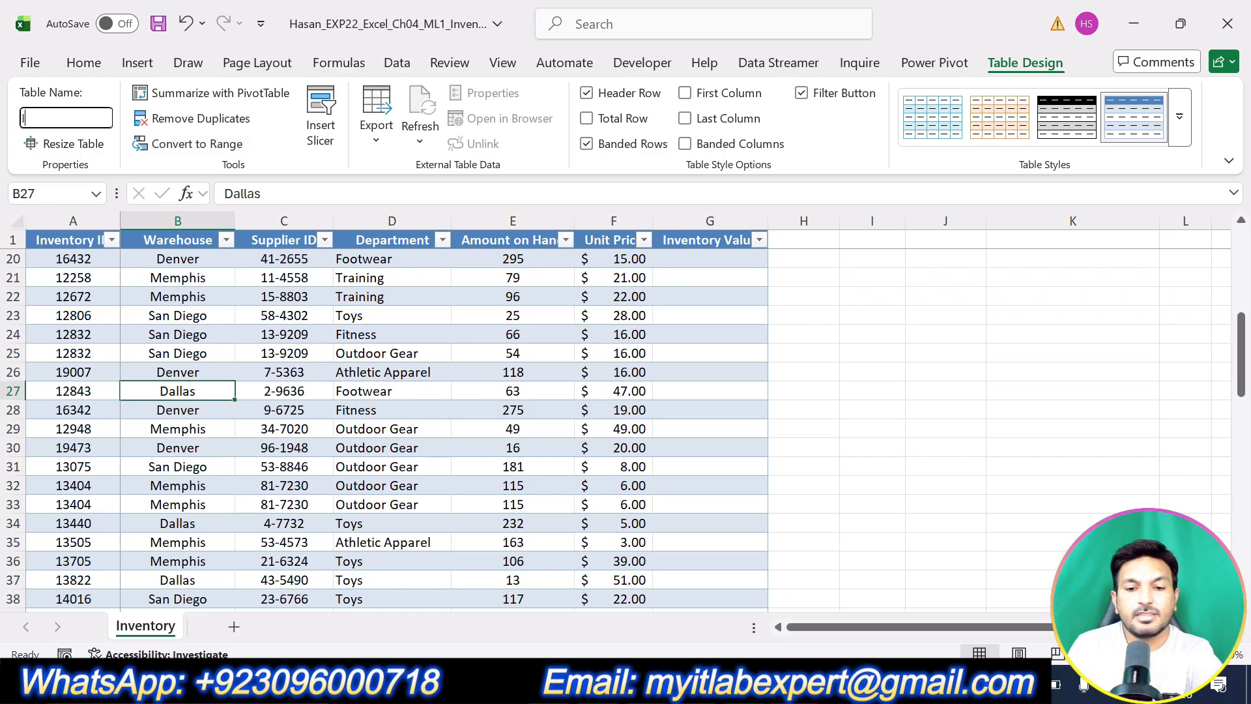
{"action": "type", "text": "Invento"}
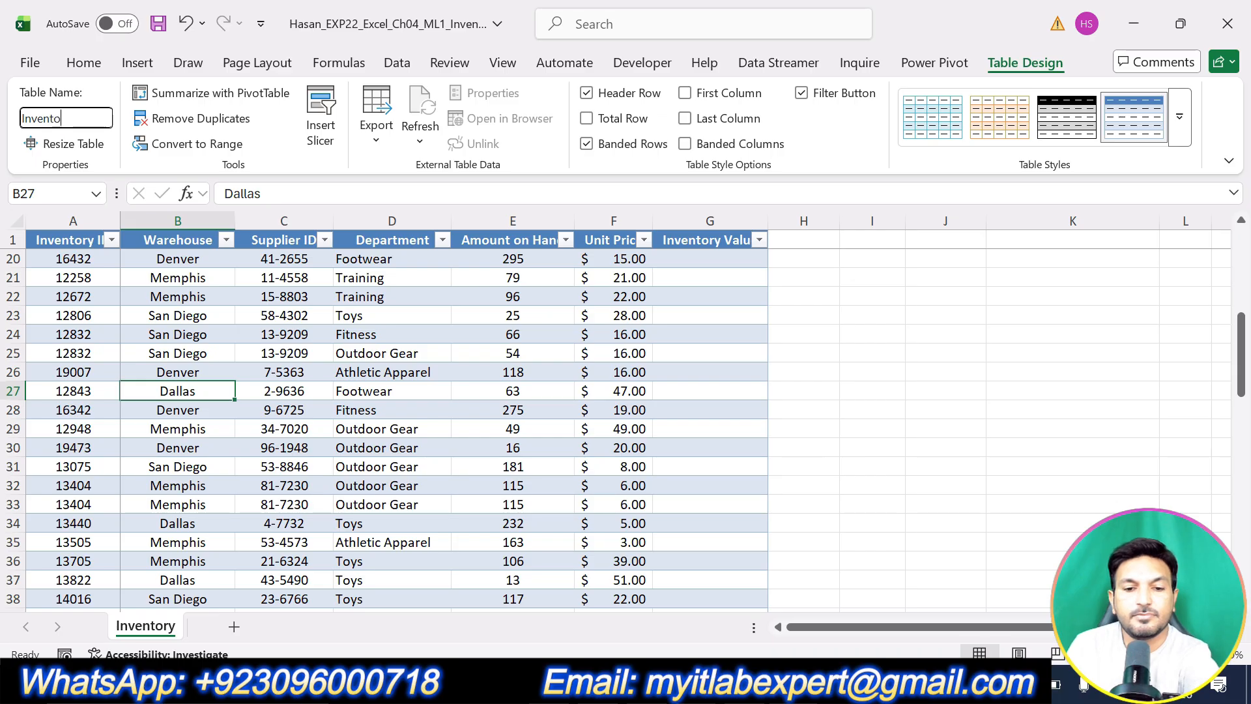
{"action": "type", "text": "ry2024"}
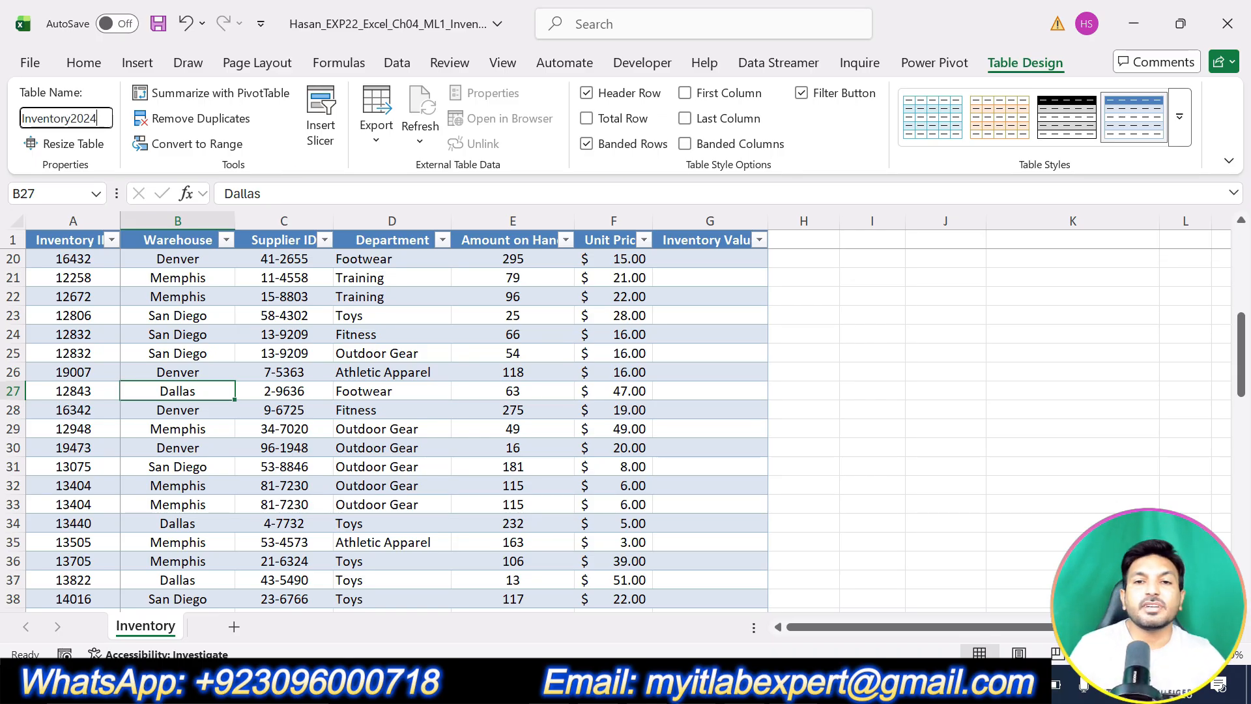
{"action": "key", "text": "Return"}
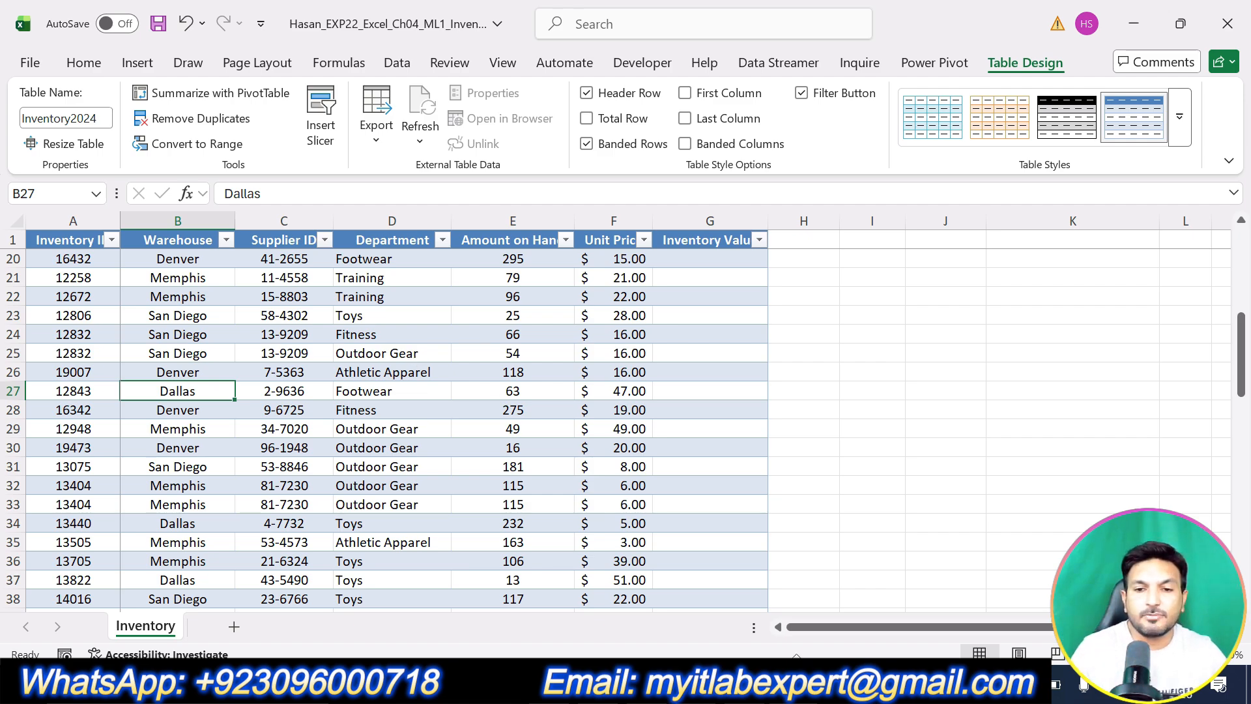
{"action": "key", "text": "alt+Tab"}
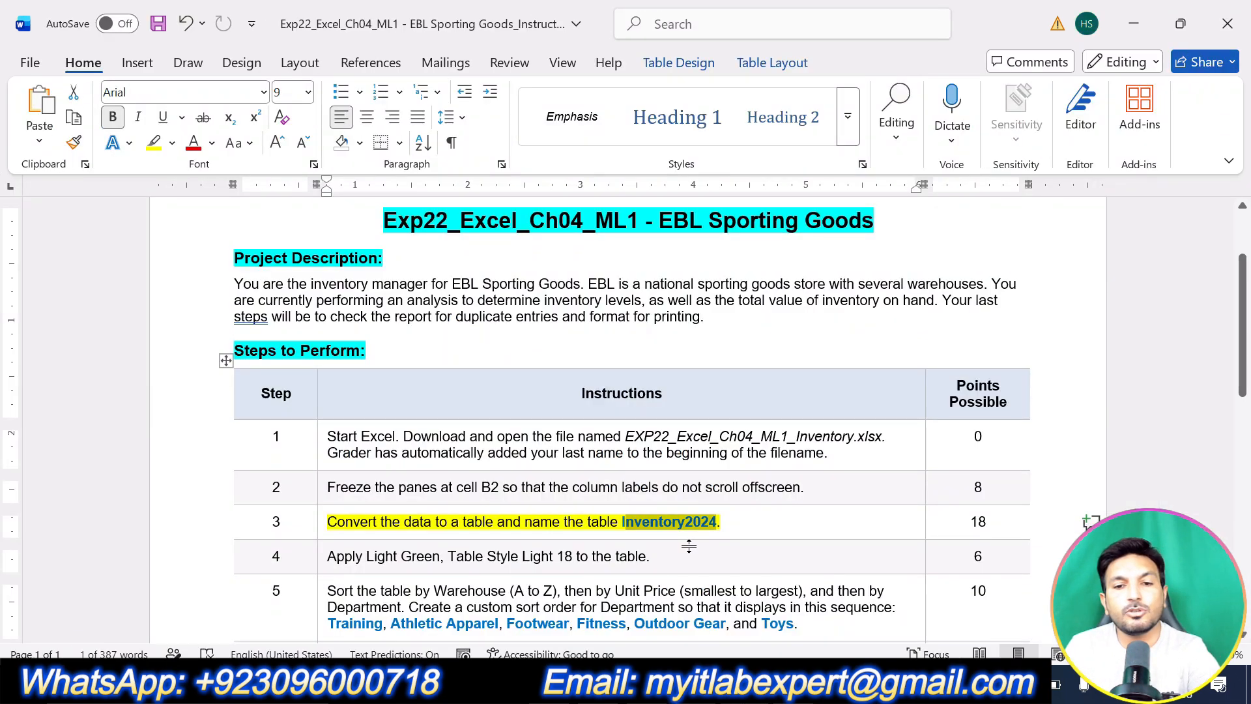
Highlight step 4's Table Style Light 18 instruction in yellow in Word.
{"action": "left_click", "coordinate": [742, 527]}
{"action": "scroll", "coordinate": [740, 519], "scroll_direction": "down", "scroll_amount": 5}
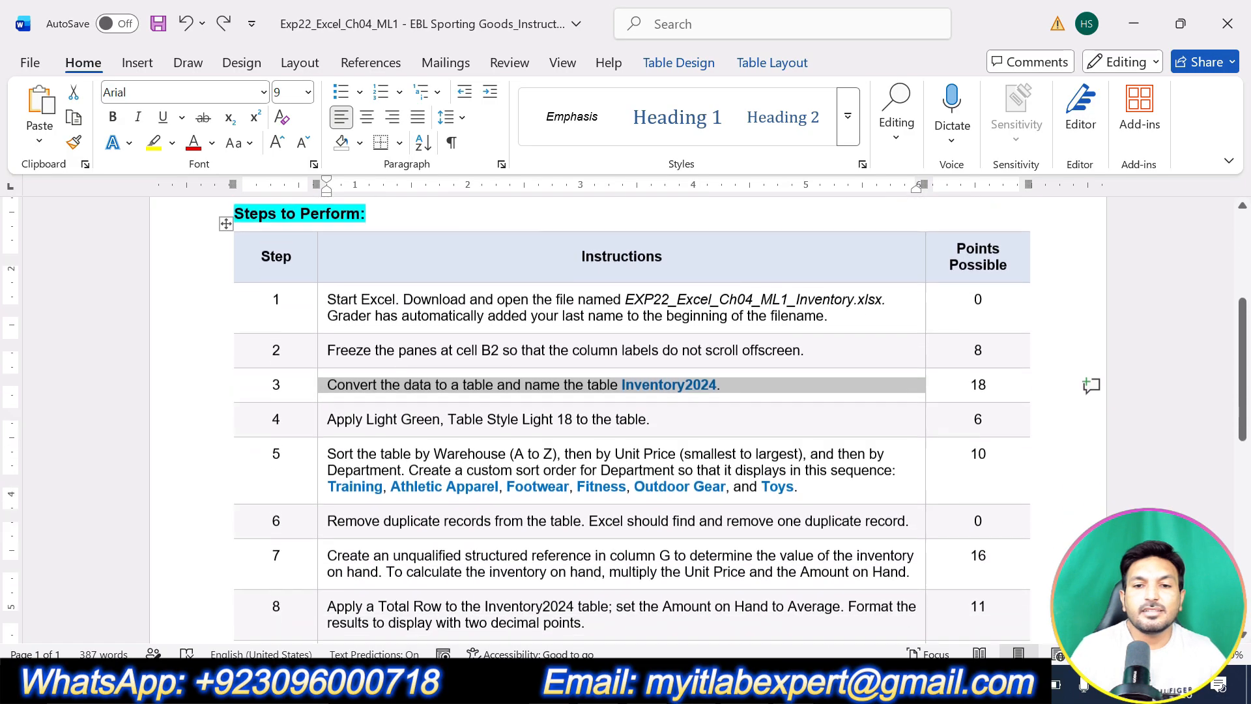
{"action": "left_click_drag", "start_coordinate": [651, 284], "coordinate": [326, 284]}
{"action": "left_click", "coordinate": [420, 255]}
{"action": "left_click", "coordinate": [435, 349]}
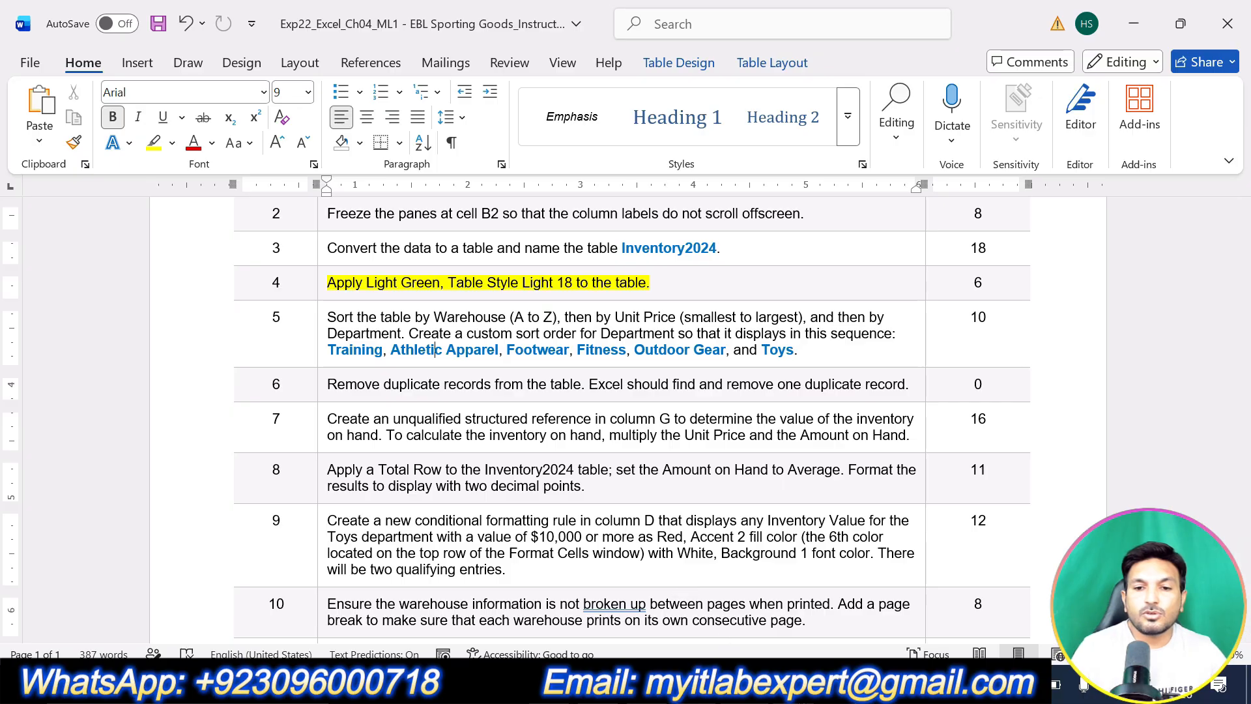
{"action": "key", "text": "alt+Tab"}
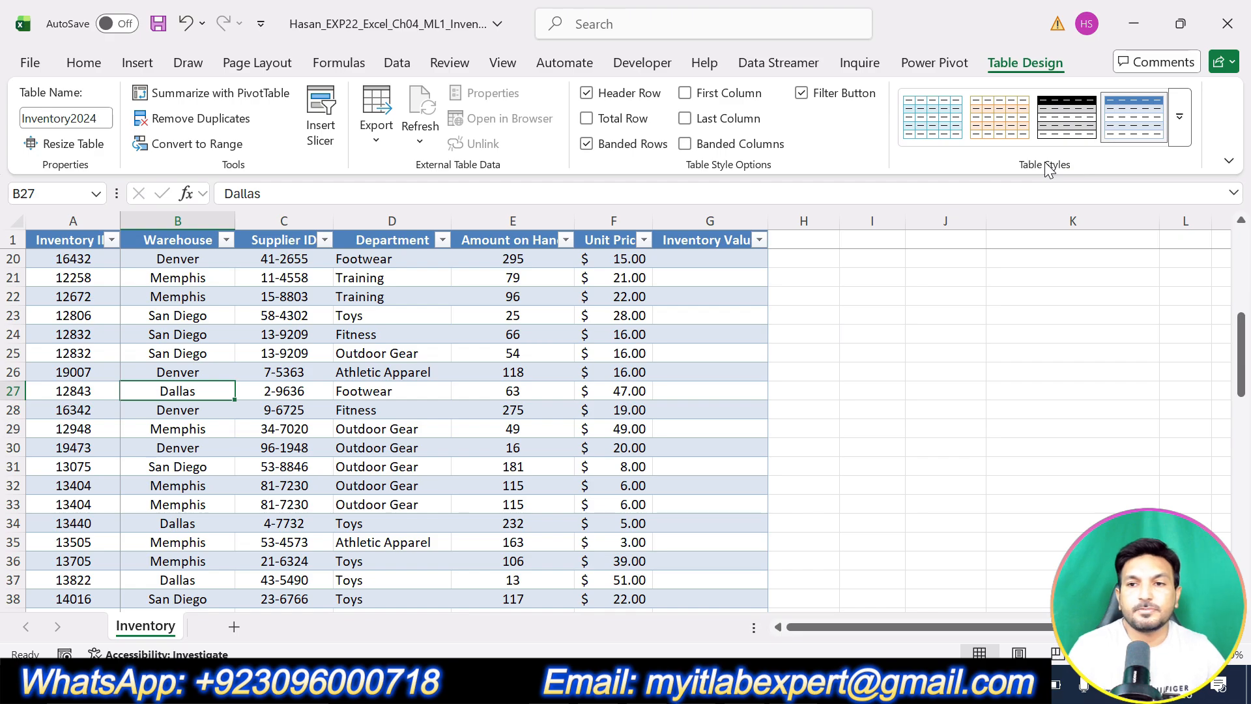
Apply Light Green, Table Style Light 18 to the Inventory2024 table and check the banding.
{"action": "left_click", "coordinate": [1180, 136]}
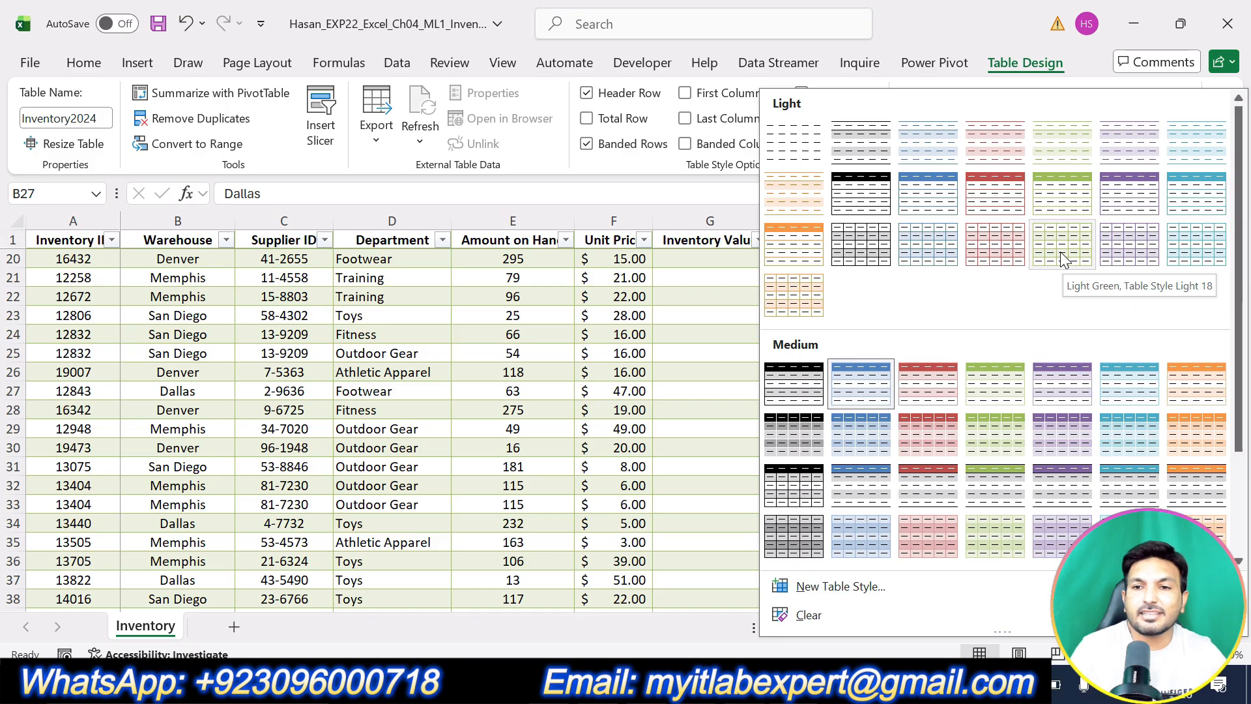
{"action": "left_click", "coordinate": [1060, 259]}
{"action": "scroll", "coordinate": [982, 448], "scroll_direction": "down", "scroll_amount": 8}
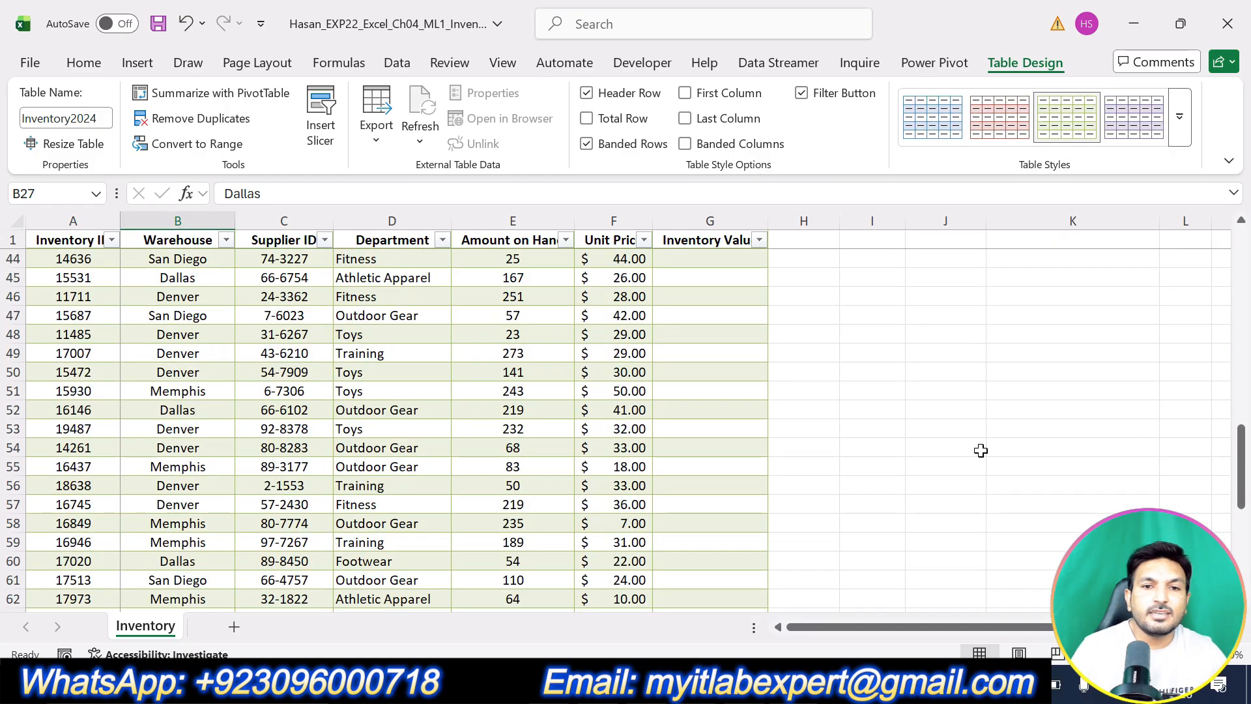
{"action": "scroll", "coordinate": [981, 451], "scroll_direction": "down", "scroll_amount": 10}
{"action": "scroll", "coordinate": [981, 451], "scroll_direction": "up", "scroll_amount": 19}
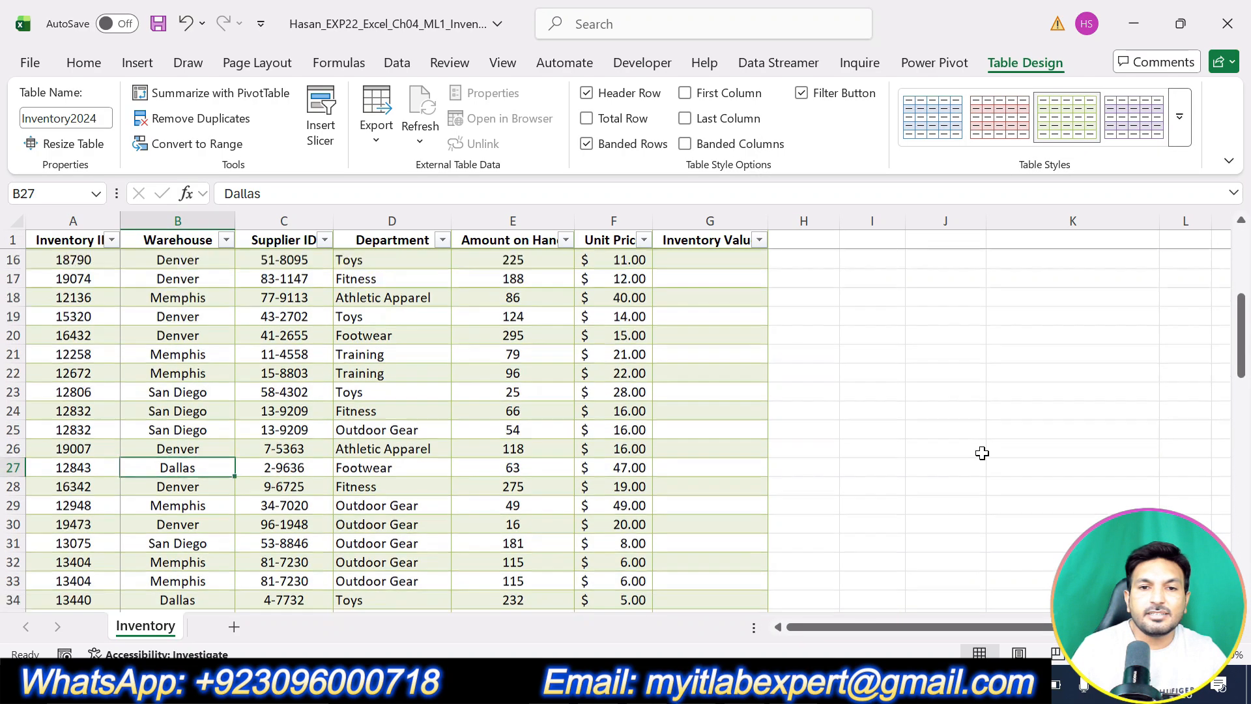
{"action": "scroll", "coordinate": [981, 452], "scroll_direction": "up", "scroll_amount": 5}
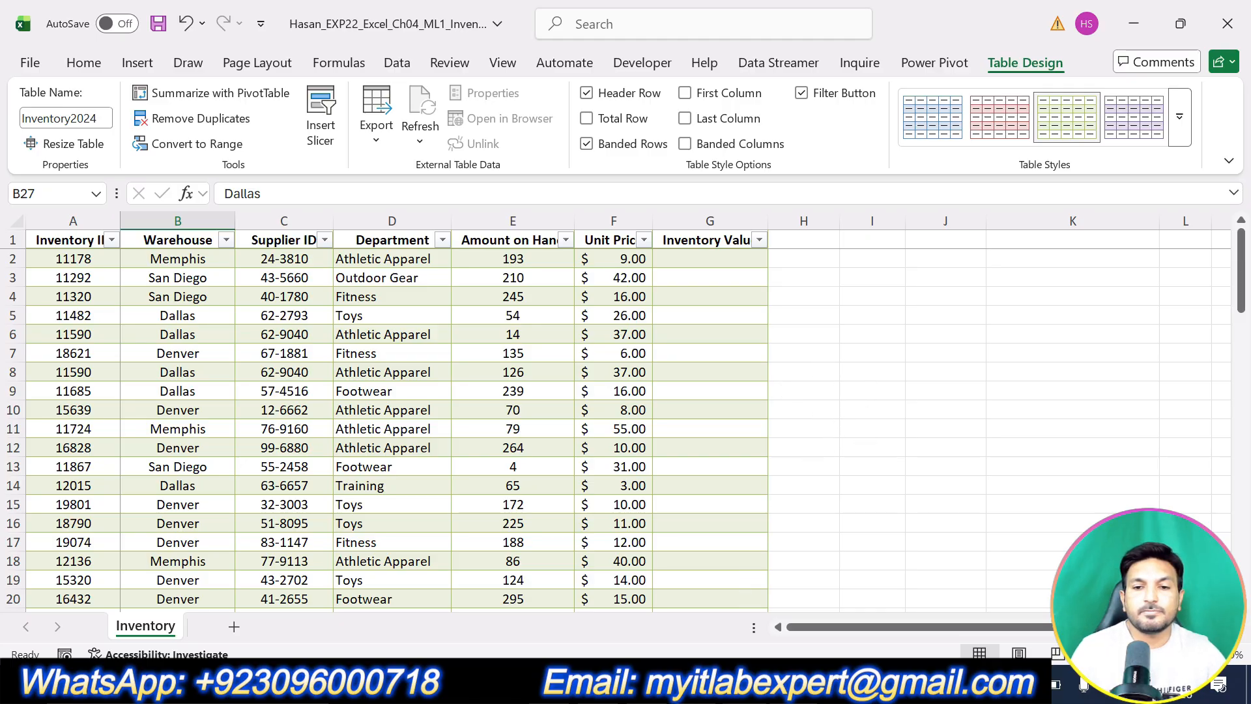
{"action": "key", "text": "alt+Tab"}
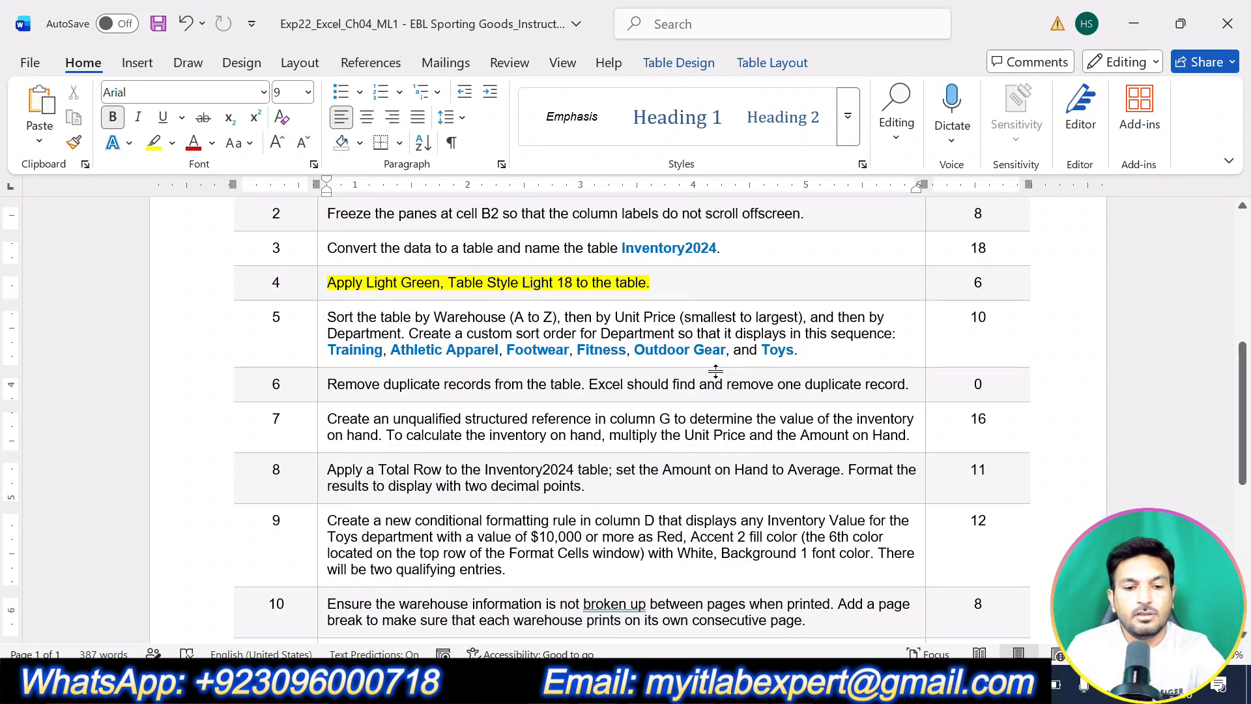
Remove step 4's highlight and highlight step 5's custom sort instruction in yellow.
{"action": "key", "text": "ctrl+z"}
{"action": "mouse_move", "coordinate": [812, 350]}
{"action": "left_mouse_down"}
{"action": "mouse_move", "coordinate": [384, 290]}
{"action": "mouse_move", "coordinate": [327, 318]}
{"action": "left_mouse_up"}
{"action": "left_click", "coordinate": [435, 278]}
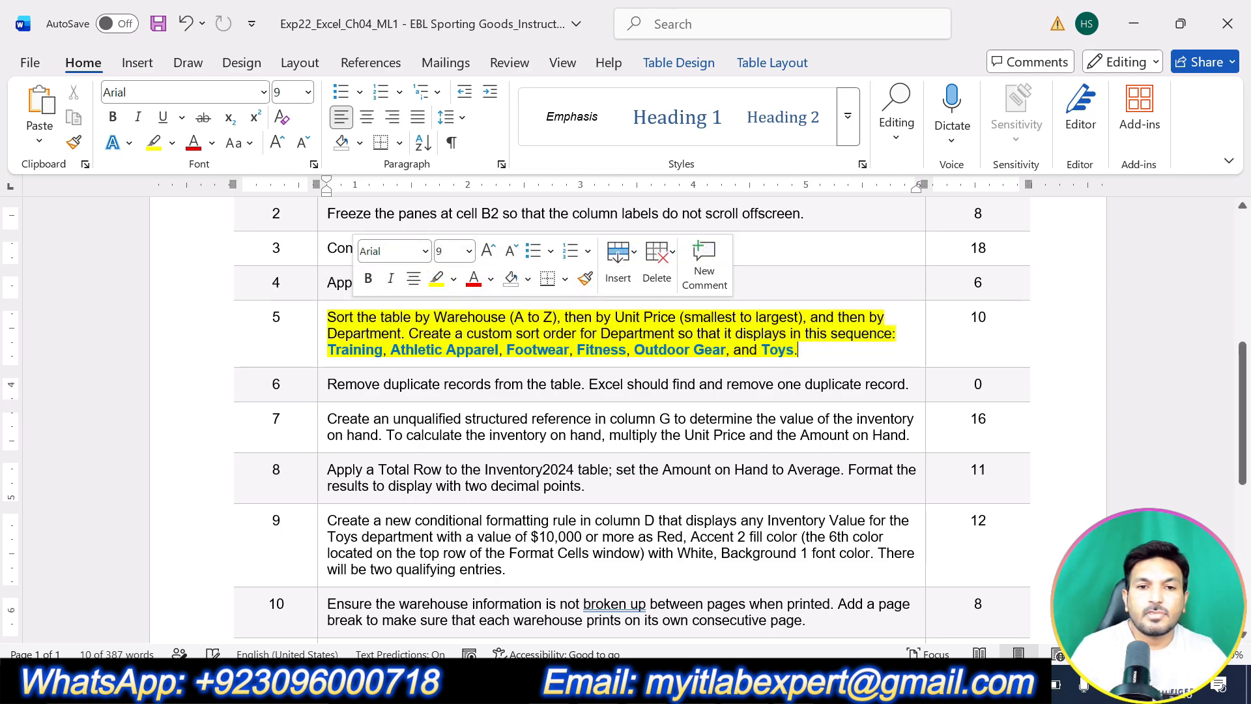
{"action": "left_click", "coordinate": [445, 333]}
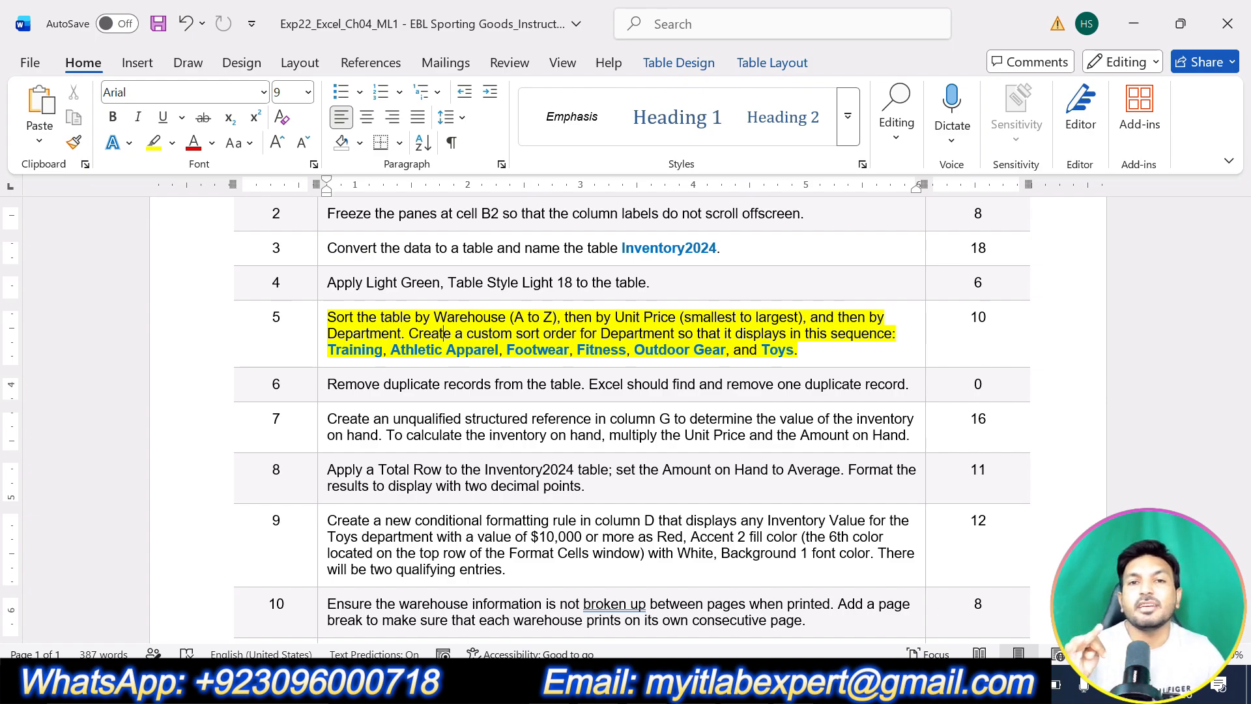
Open the Custom Sort dialog for the inventory table.
{"action": "left_click", "coordinate": [717, 683]}
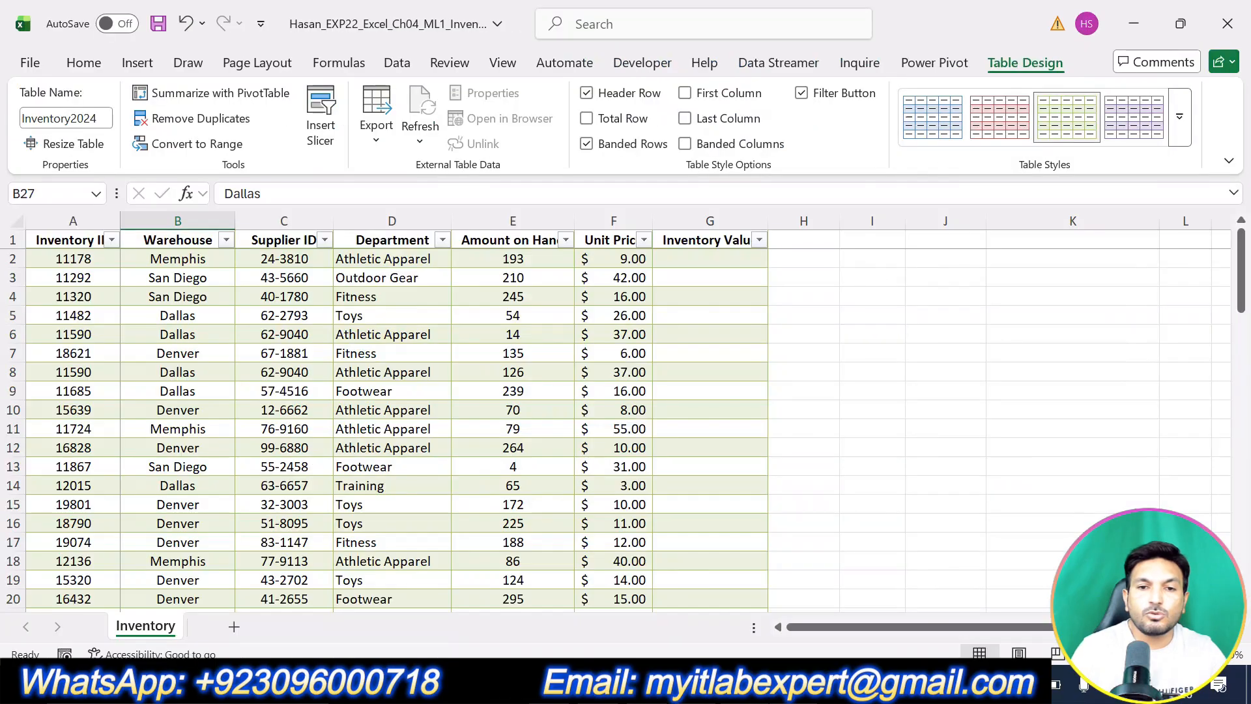
{"action": "left_click", "coordinate": [316, 391]}
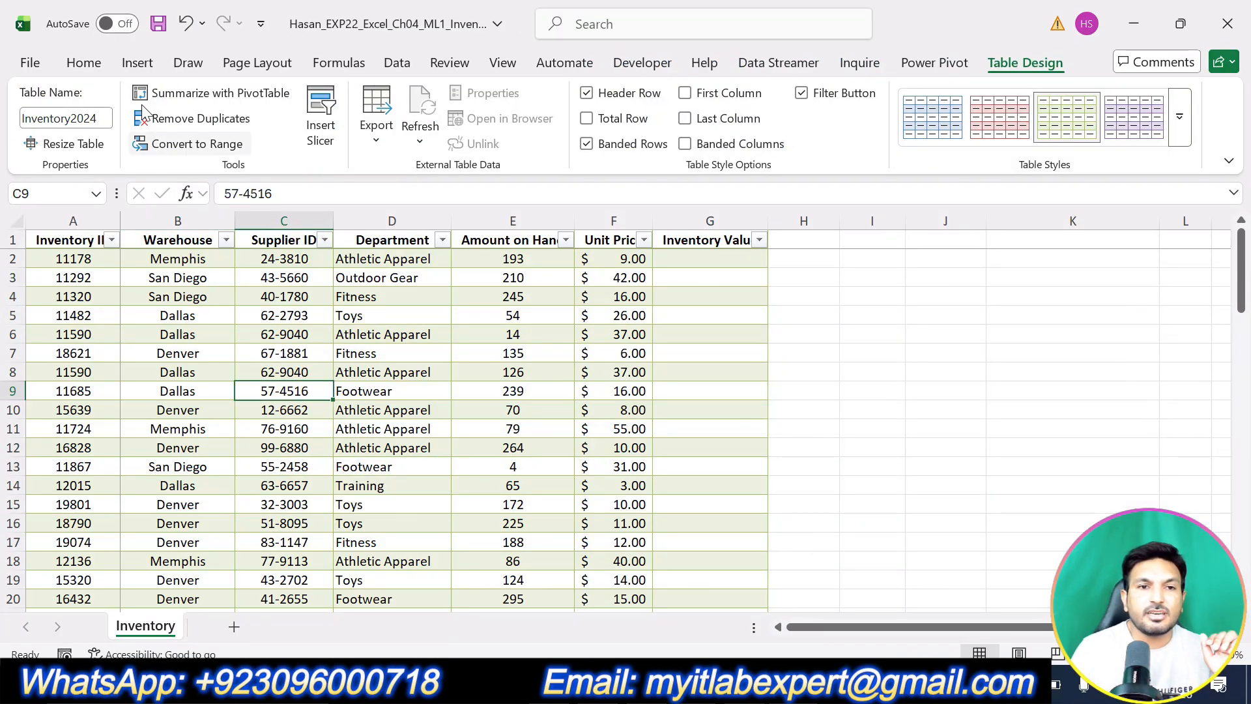
{"action": "left_click", "coordinate": [85, 65]}
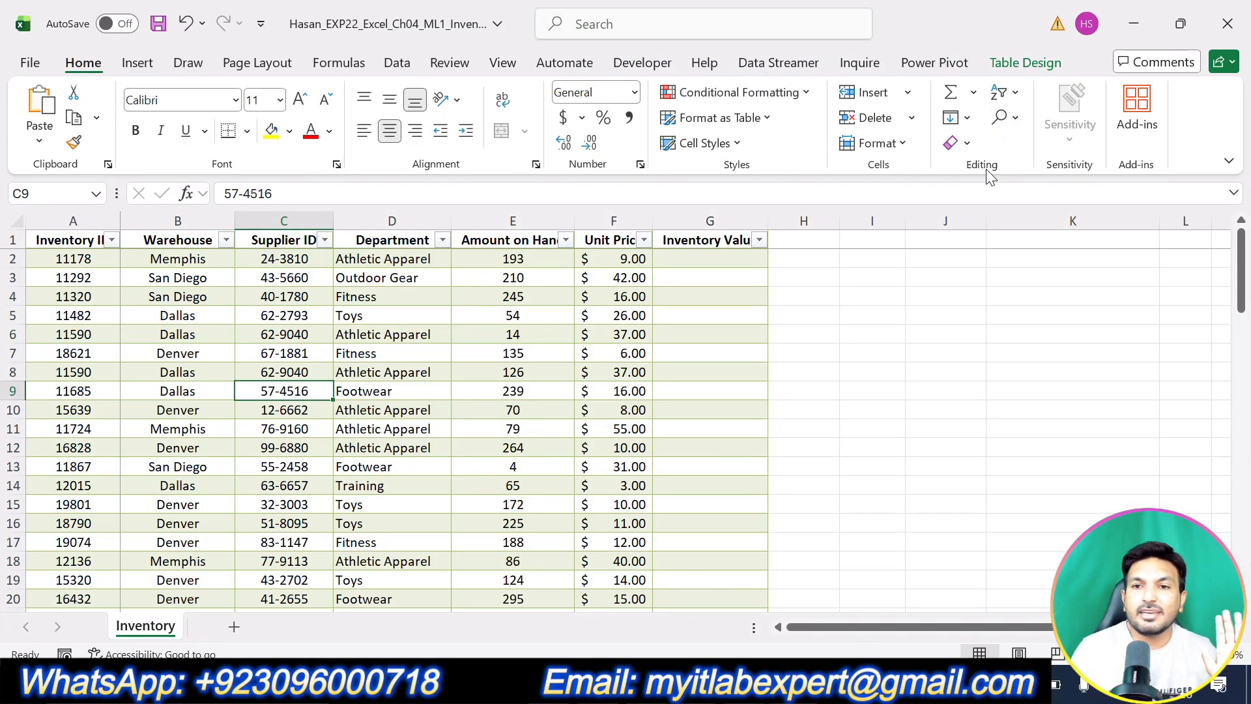
{"action": "left_click", "coordinate": [1007, 92]}
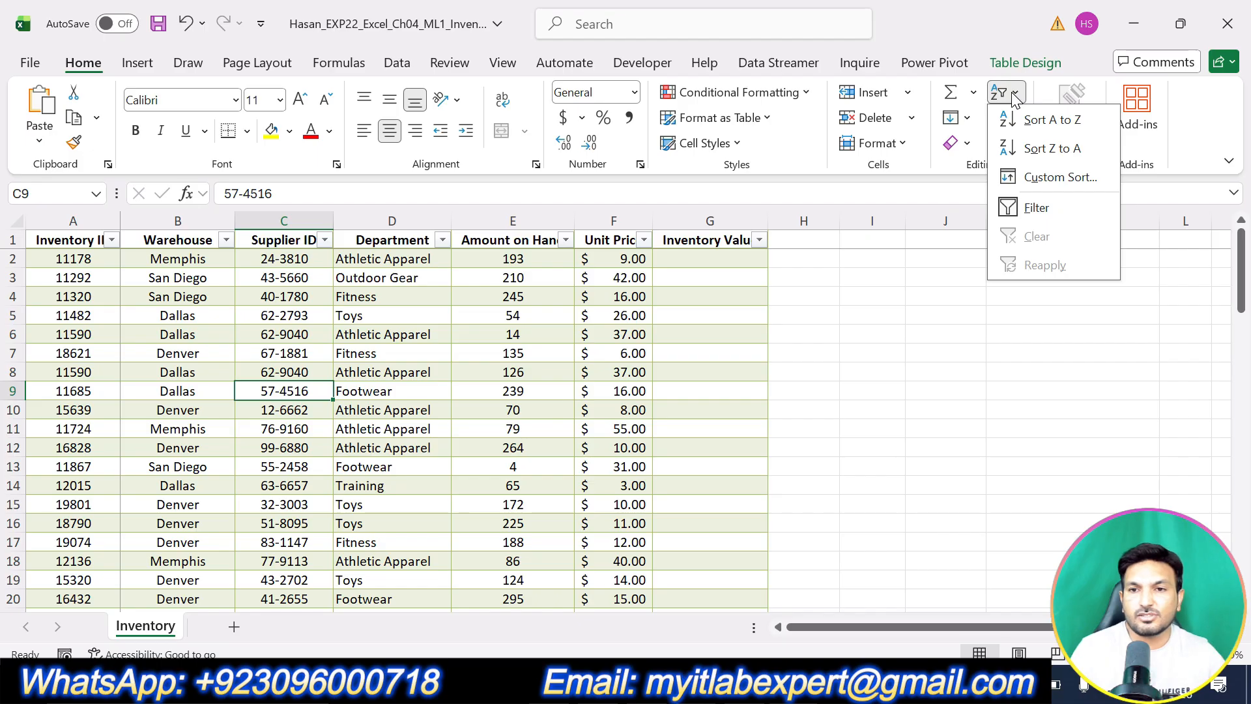
{"action": "left_click", "coordinate": [1042, 177]}
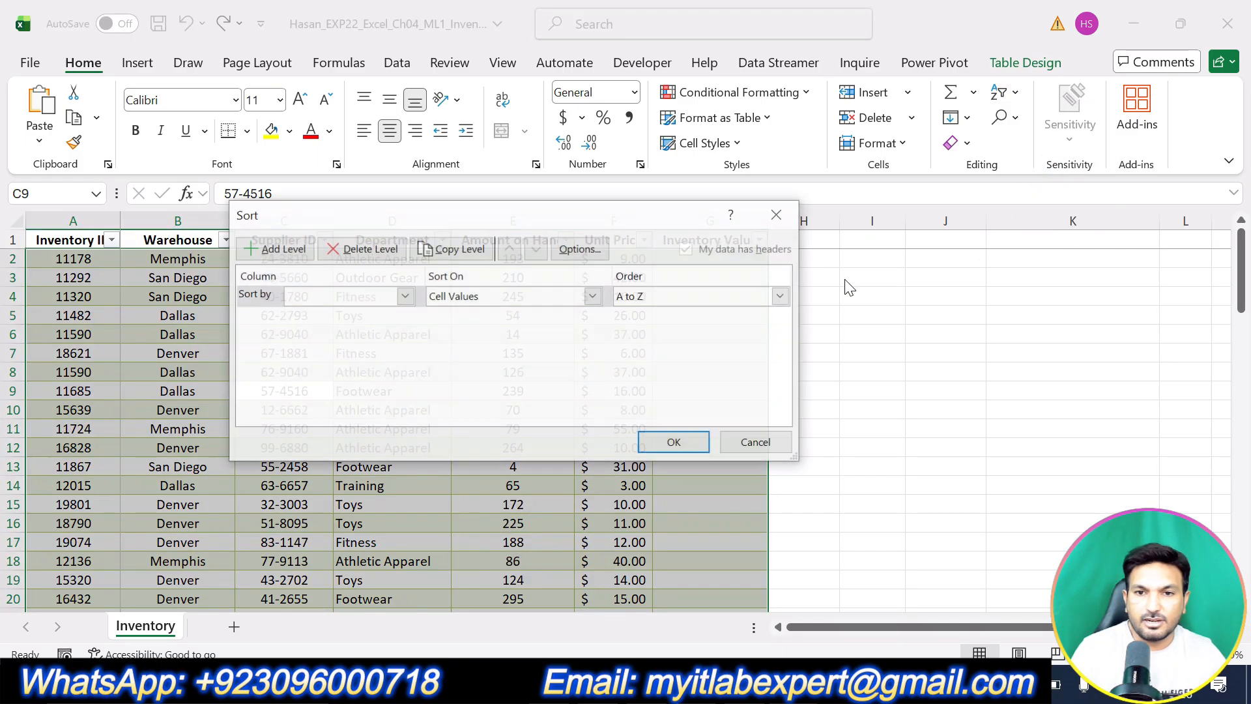
{"action": "left_click_drag", "start_coordinate": [574, 214], "coordinate": [644, 213]}
{"action": "key", "text": "alt+Tab"}
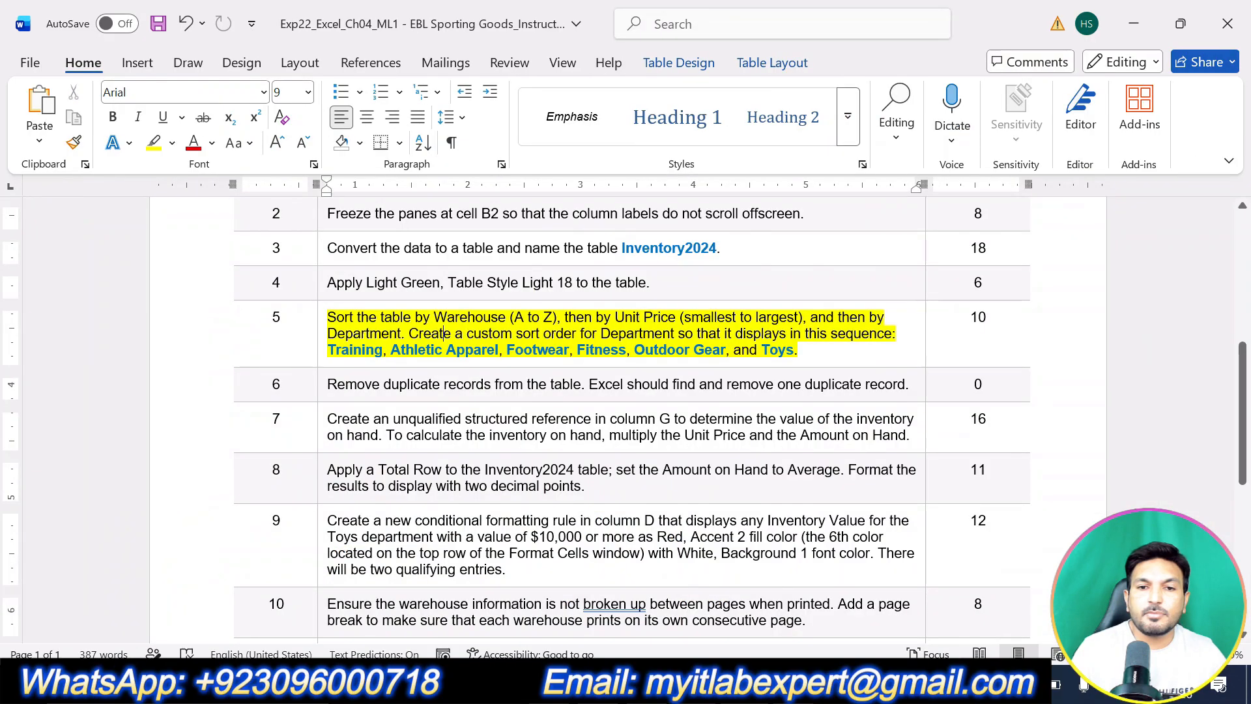
{"action": "key", "text": "alt+Tab"}
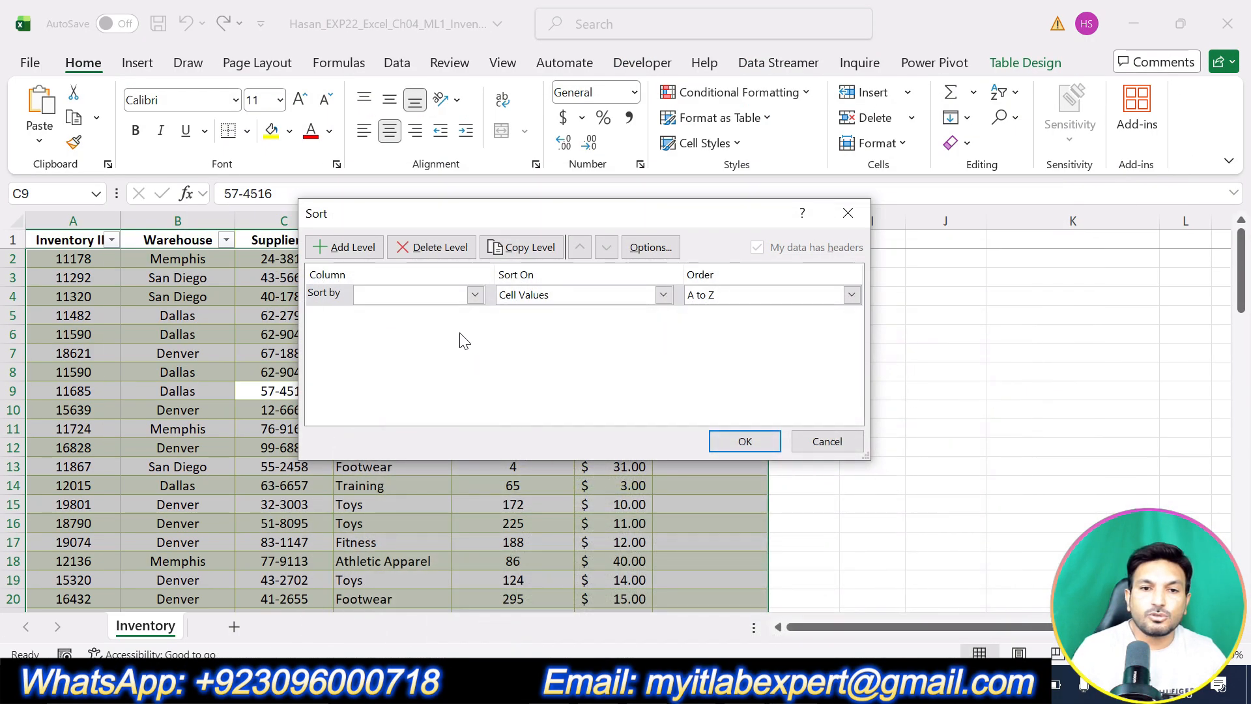
Set the first sort level to Warehouse, order A to Z.
{"action": "left_click", "coordinate": [474, 296]}
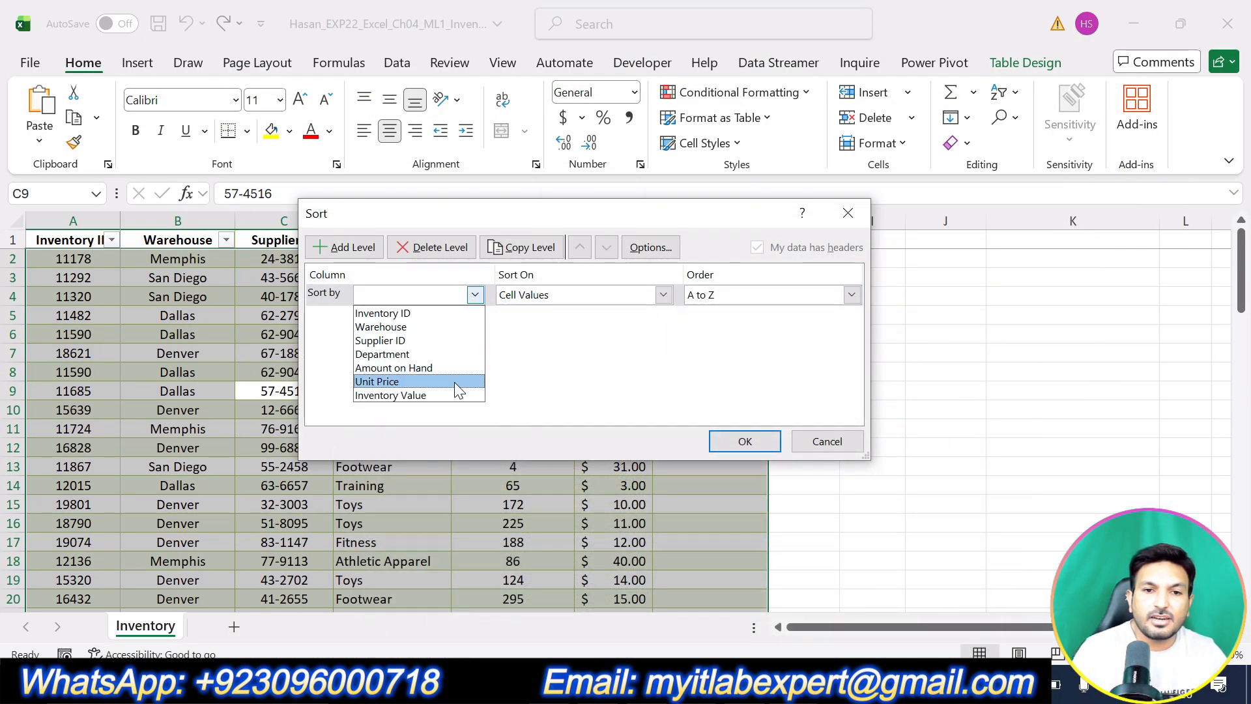
{"action": "left_click", "coordinate": [433, 327]}
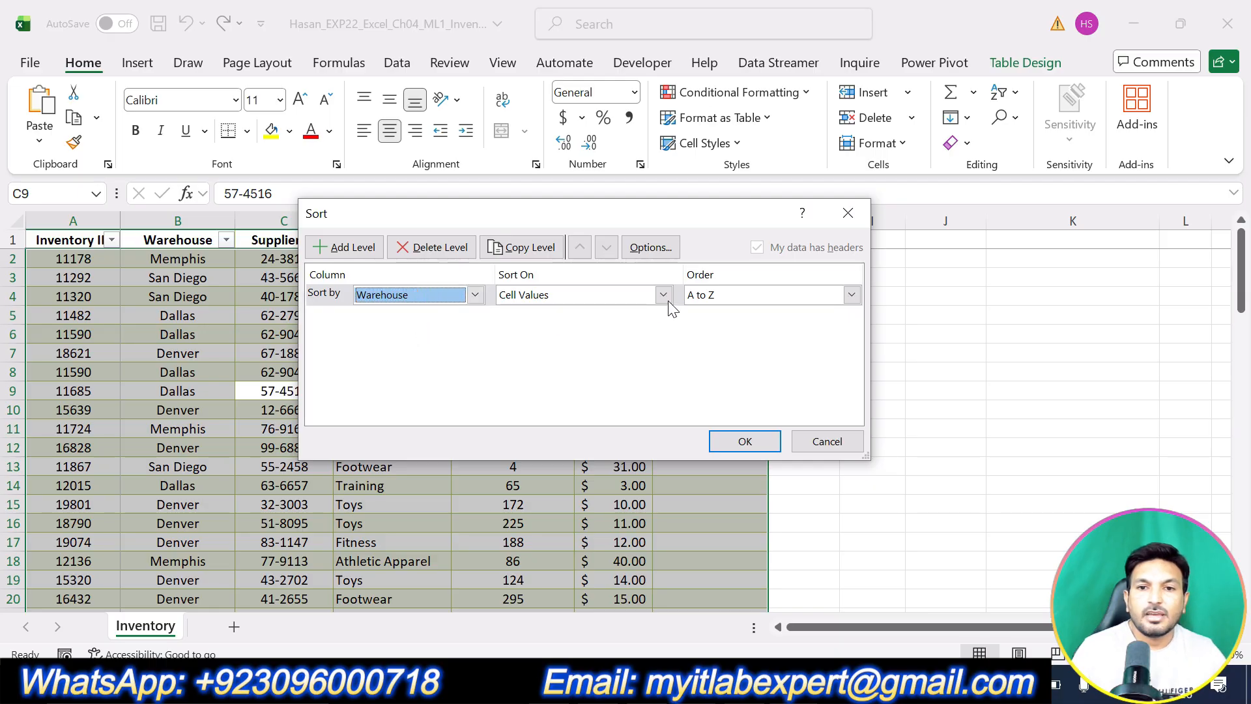
{"action": "left_click", "coordinate": [731, 296]}
{"action": "left_click", "coordinate": [710, 314]}
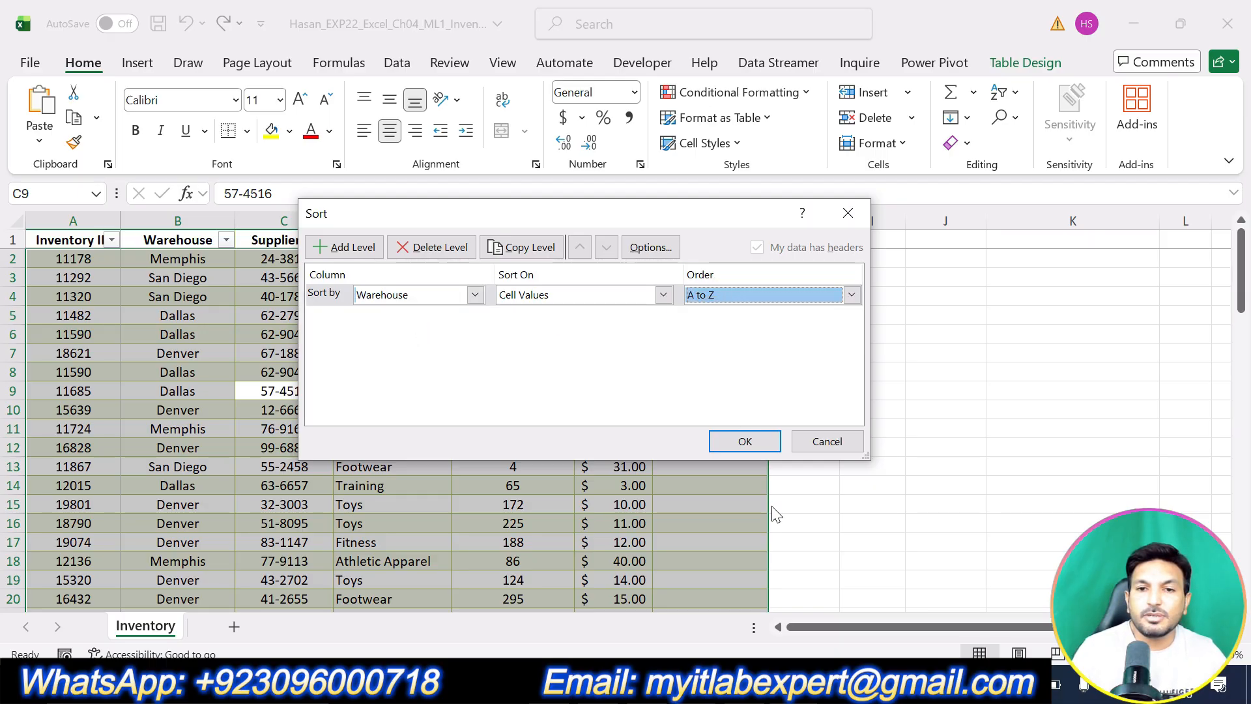
{"action": "left_click", "coordinate": [752, 680]}
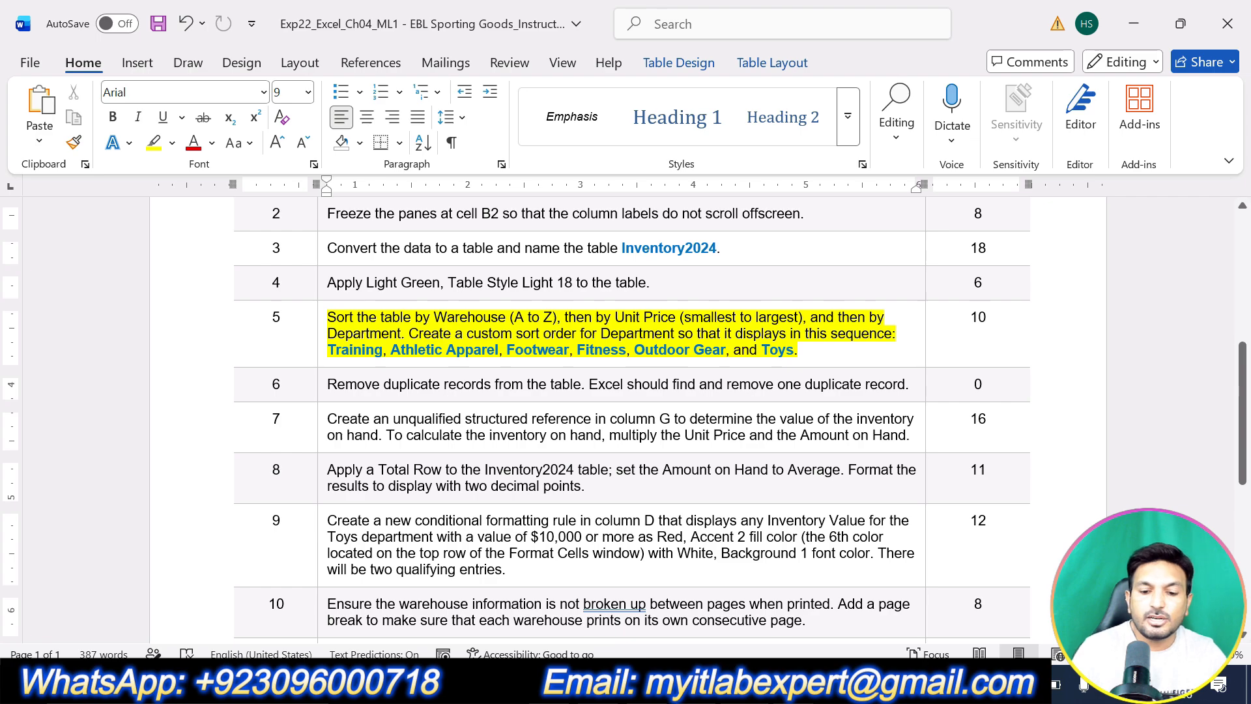
{"action": "key", "text": "alt+Tab"}
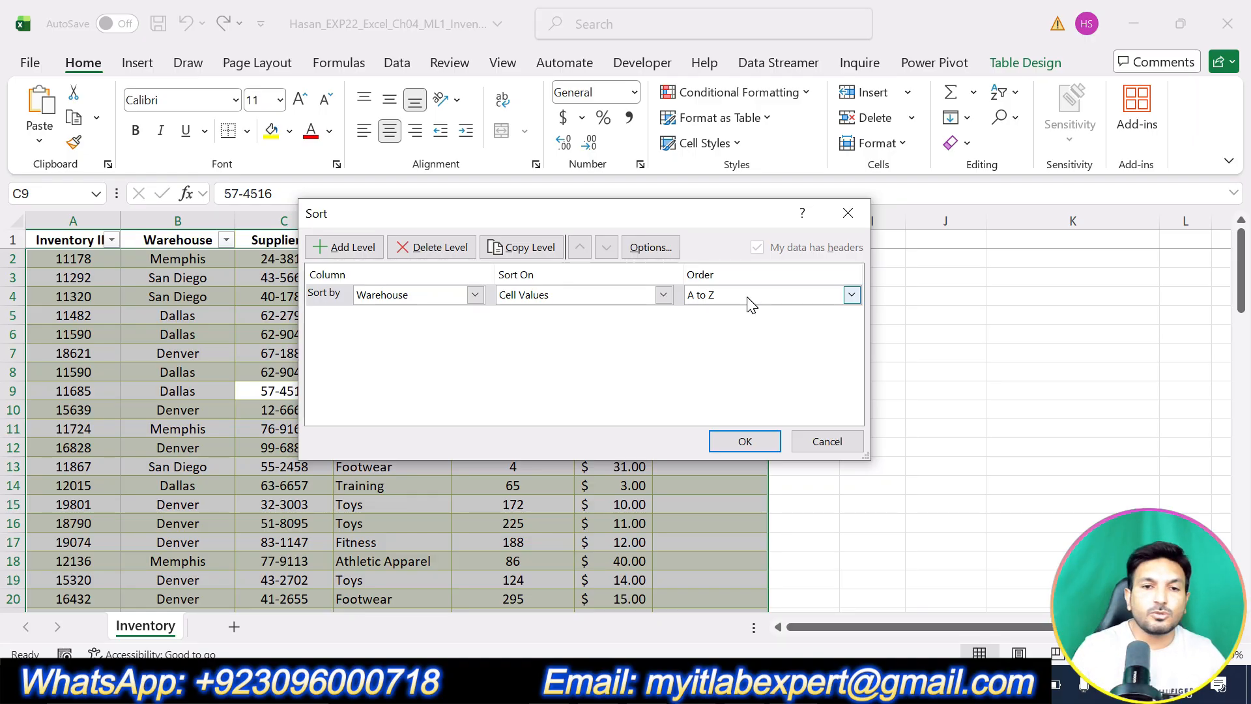
Add a second sort level on Unit Price, smallest to largest.
{"action": "left_click", "coordinate": [339, 250]}
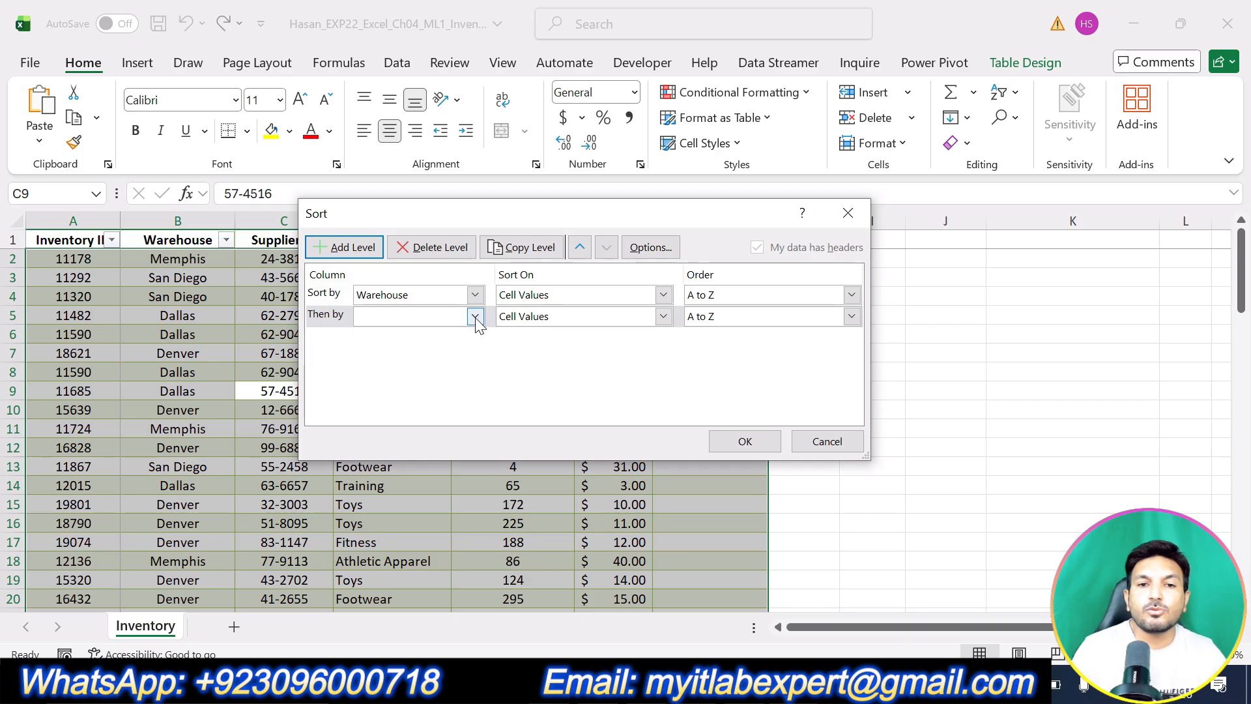
{"action": "left_click", "coordinate": [476, 319]}
{"action": "left_click", "coordinate": [413, 403]}
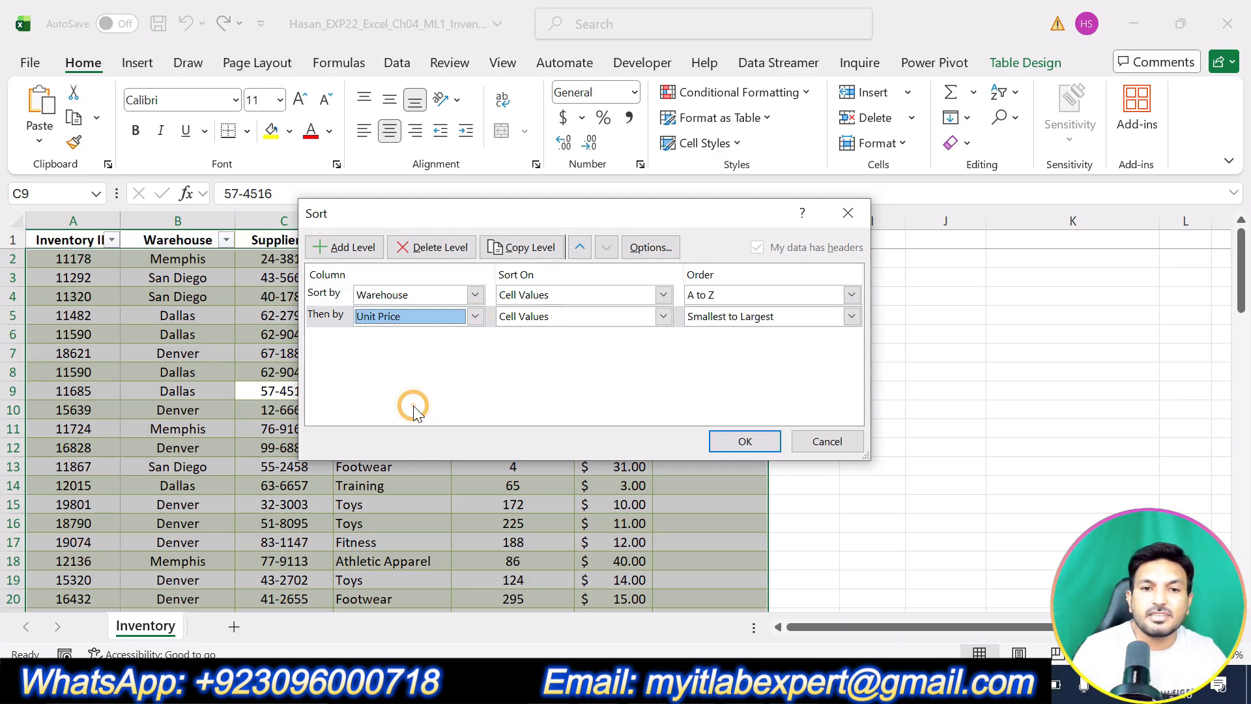
{"action": "left_click", "coordinate": [728, 318]}
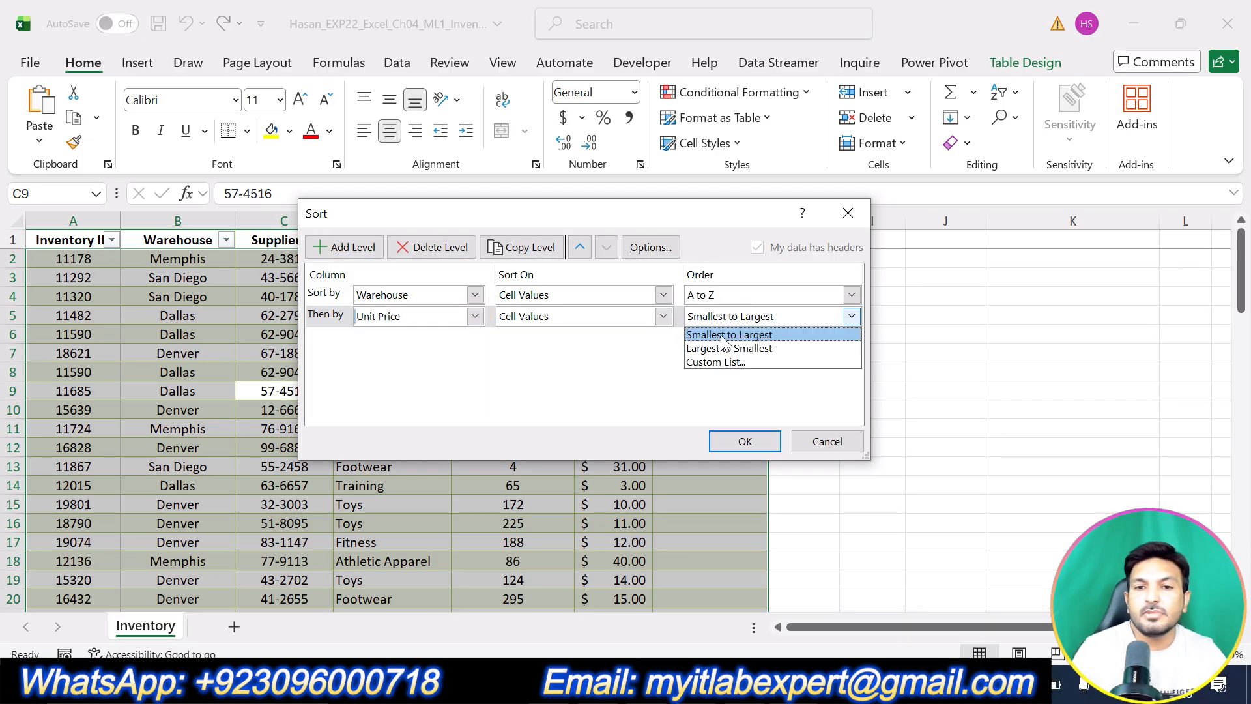
{"action": "left_click", "coordinate": [725, 341]}
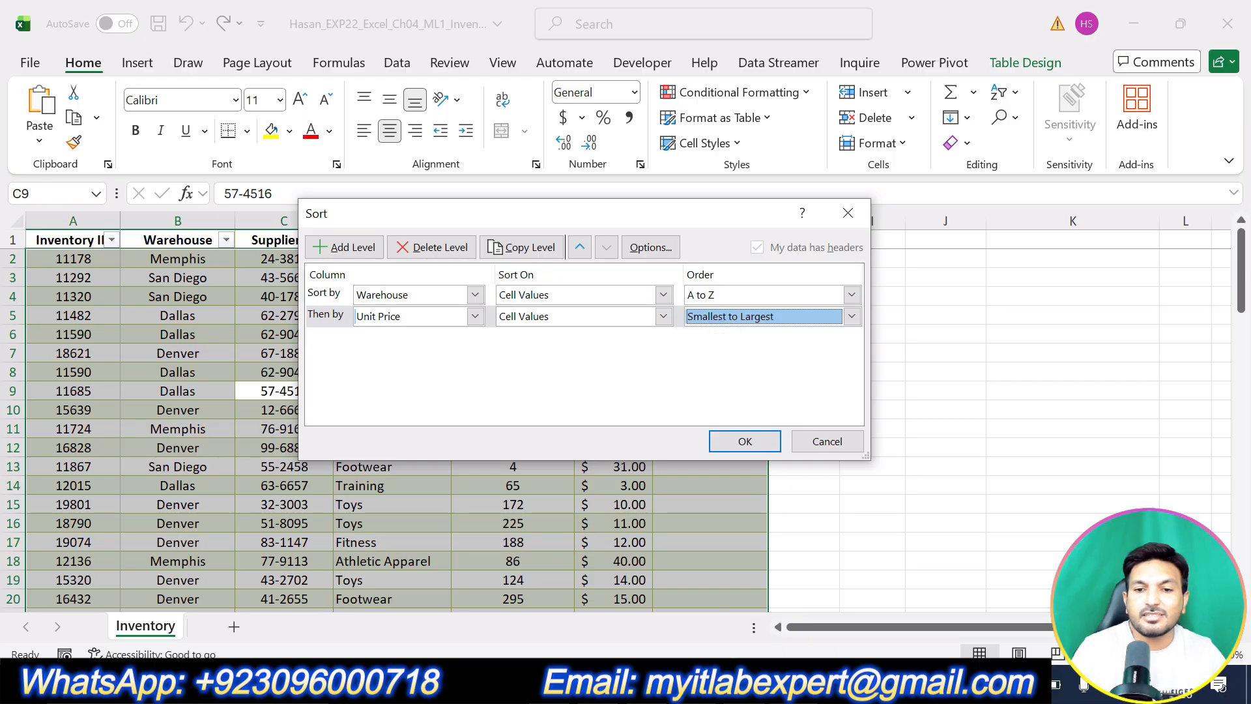
{"action": "key", "text": "alt+Tab"}
{"action": "left_click_drag", "start_coordinate": [615, 315], "coordinate": [808, 317]}
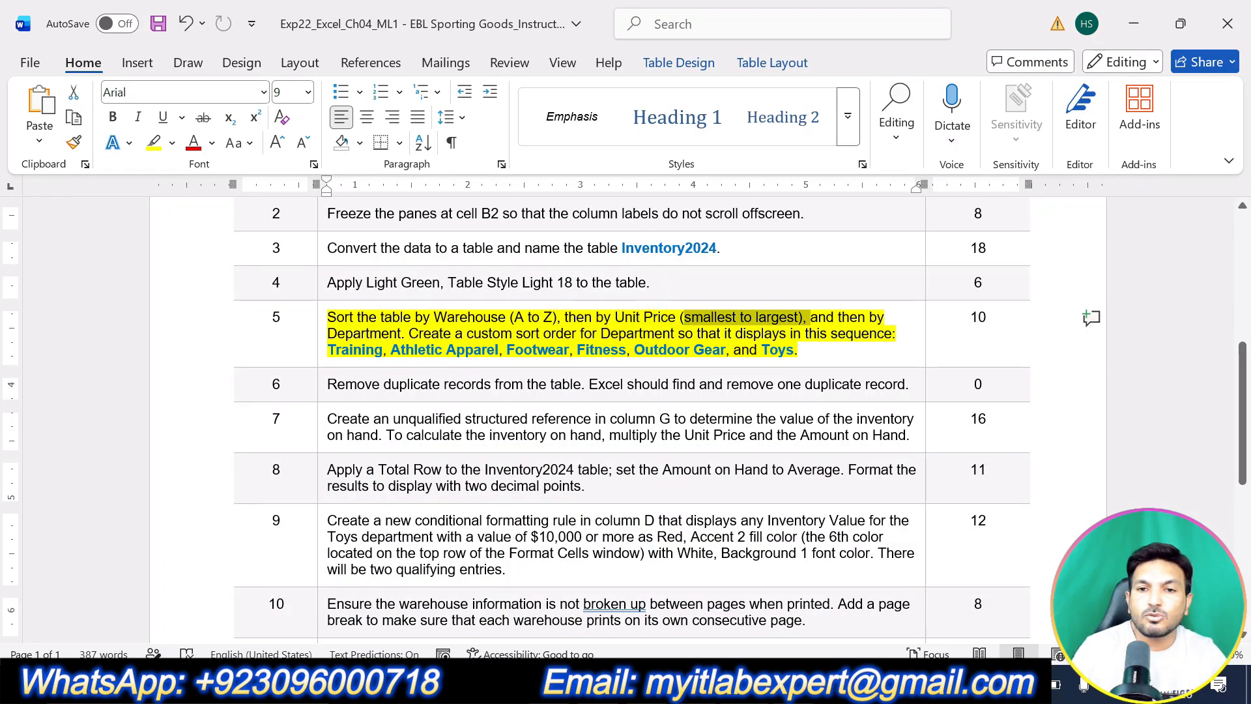
{"action": "key", "text": "alt+Tab"}
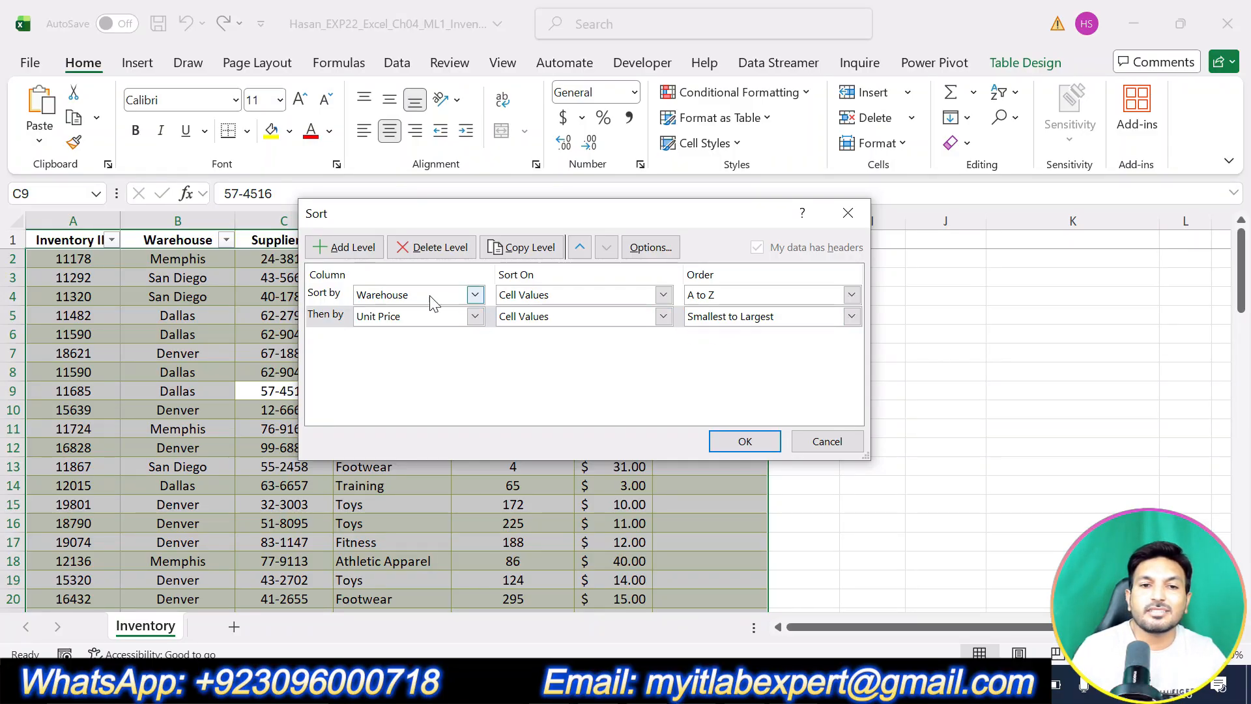
Add a third sort level on Department and open its order choices.
{"action": "left_click", "coordinate": [341, 251]}
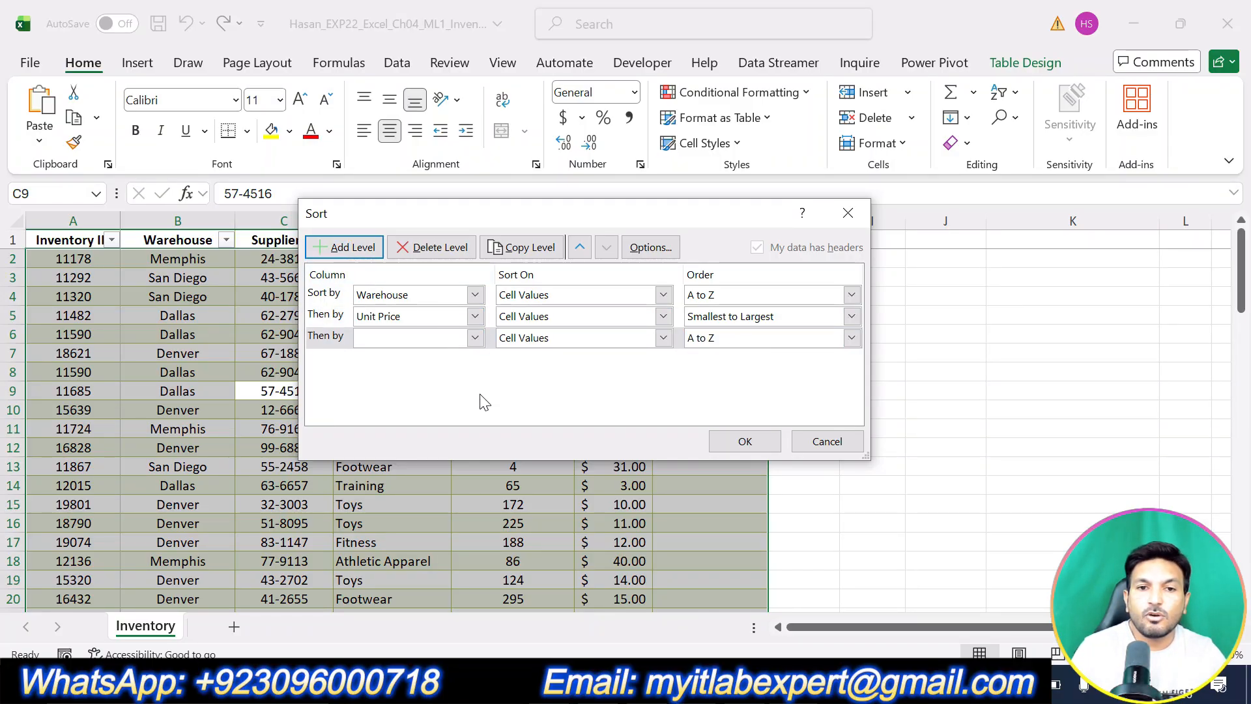
{"action": "left_click", "coordinate": [475, 338]}
{"action": "left_click", "coordinate": [446, 394]}
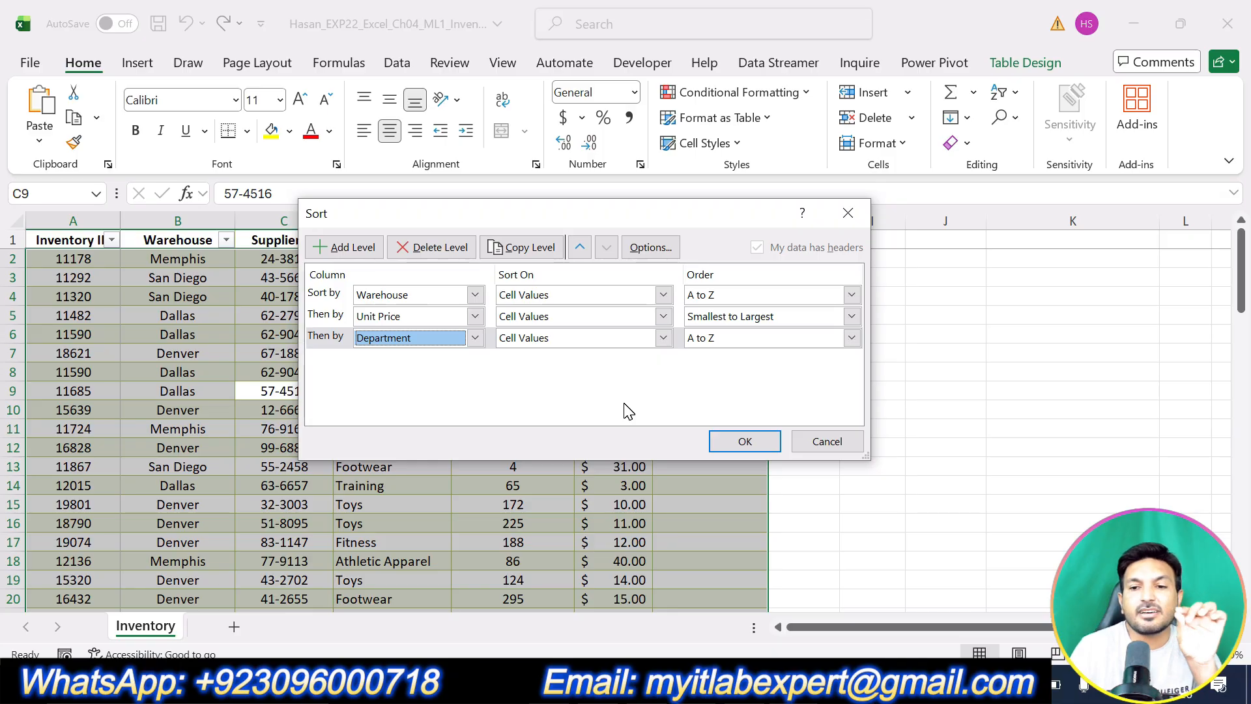
{"action": "left_click", "coordinate": [703, 340]}
Start a Department custom list with Training, Athletic and Apparel copied from the Word instructions.
{"action": "left_click", "coordinate": [715, 385]}
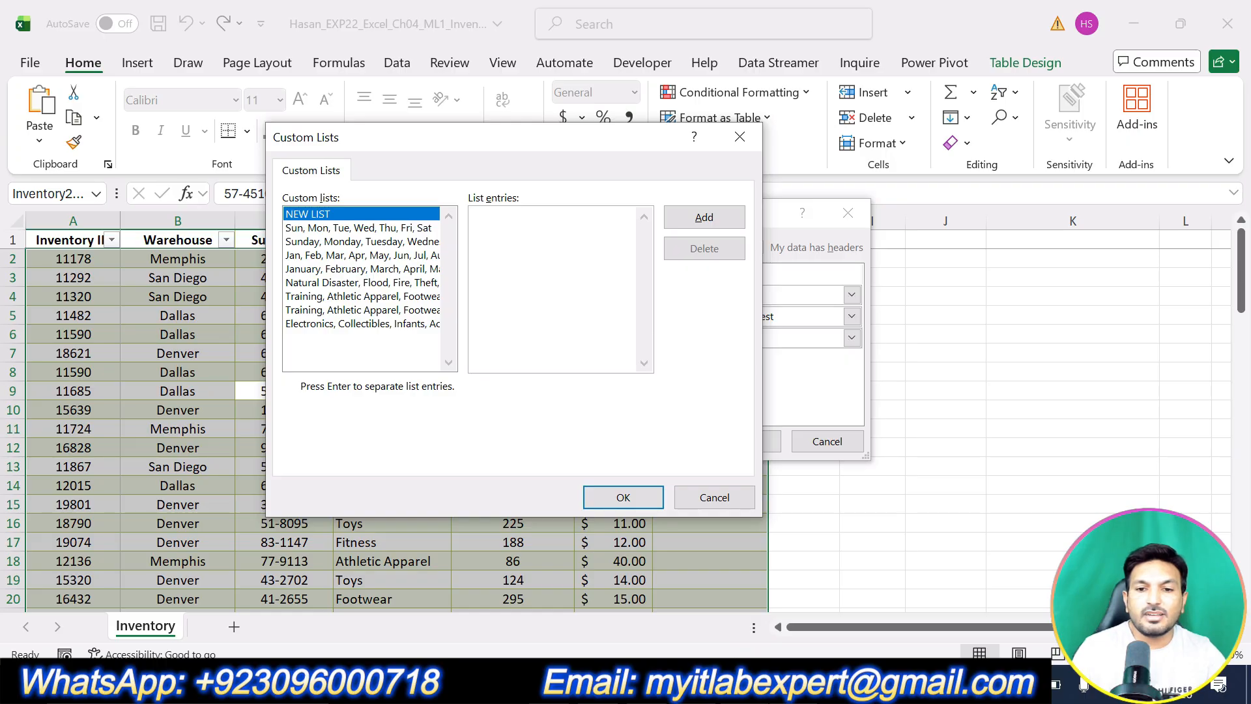
{"action": "key", "text": "alt+Tab"}
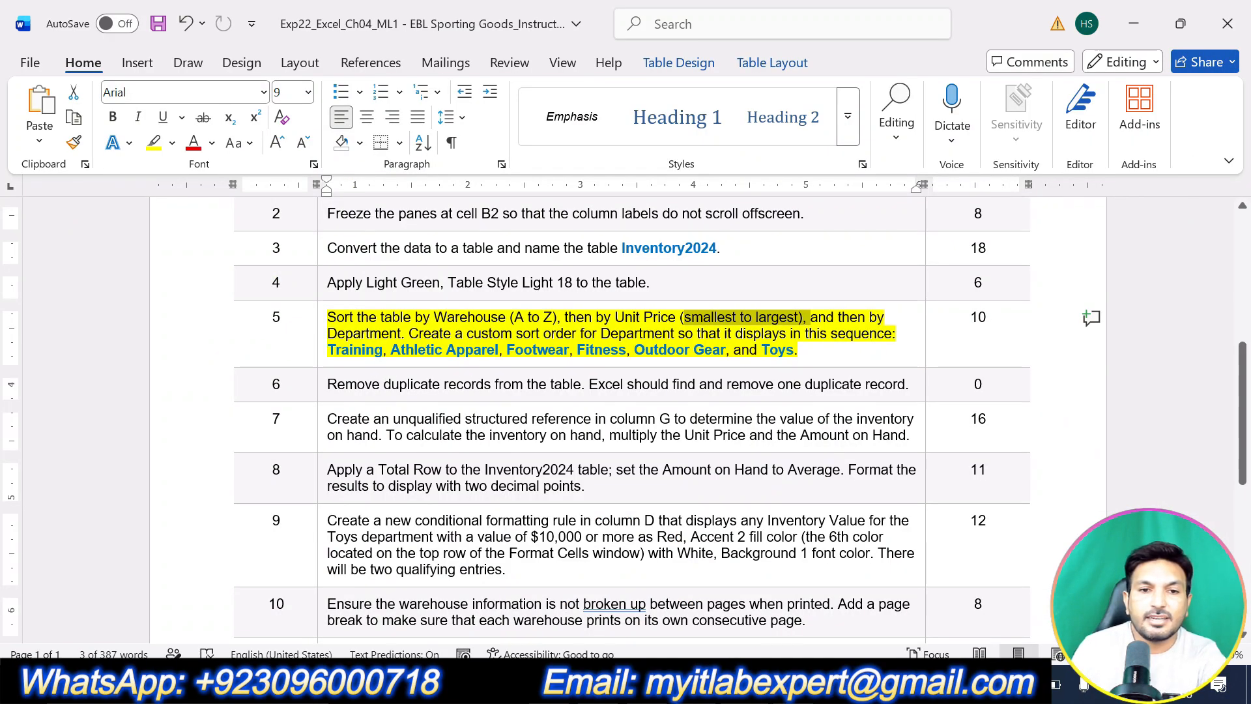
{"action": "left_click_drag", "start_coordinate": [328, 350], "coordinate": [383, 350]}
{"action": "key", "text": "ctrl+c"}
{"action": "key", "text": "alt+Tab"}
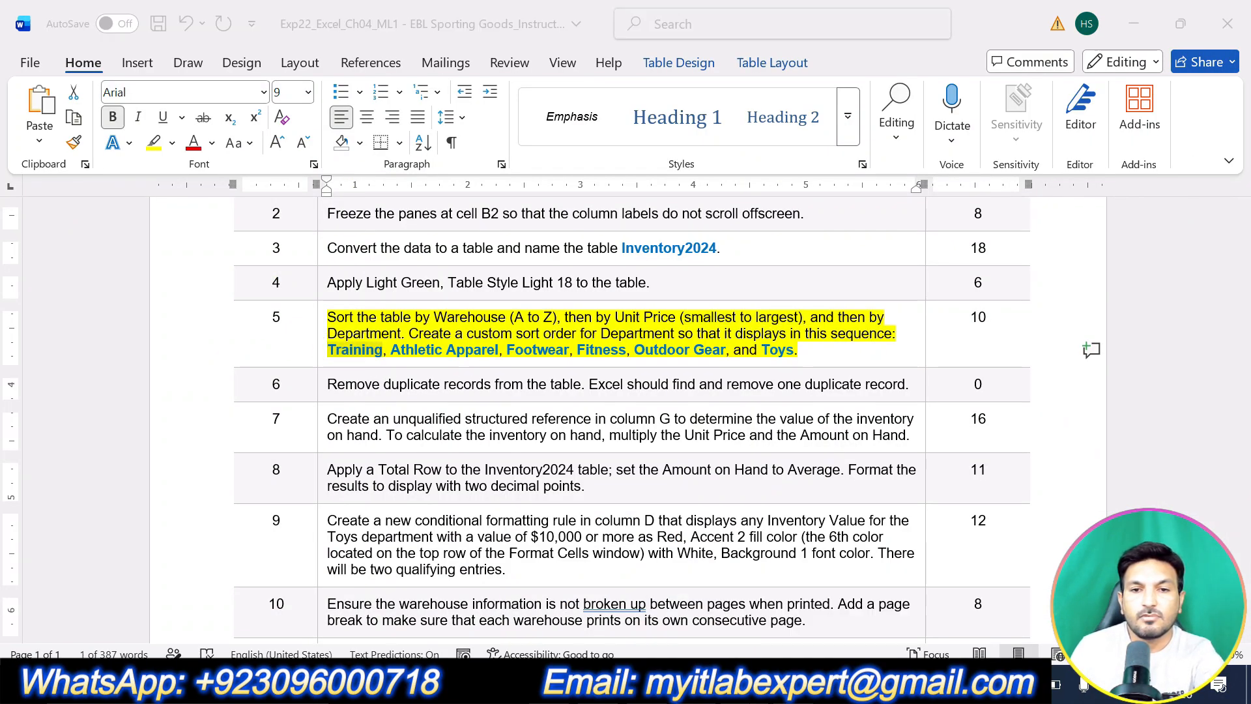
{"action": "key", "text": "ctrl+v"}
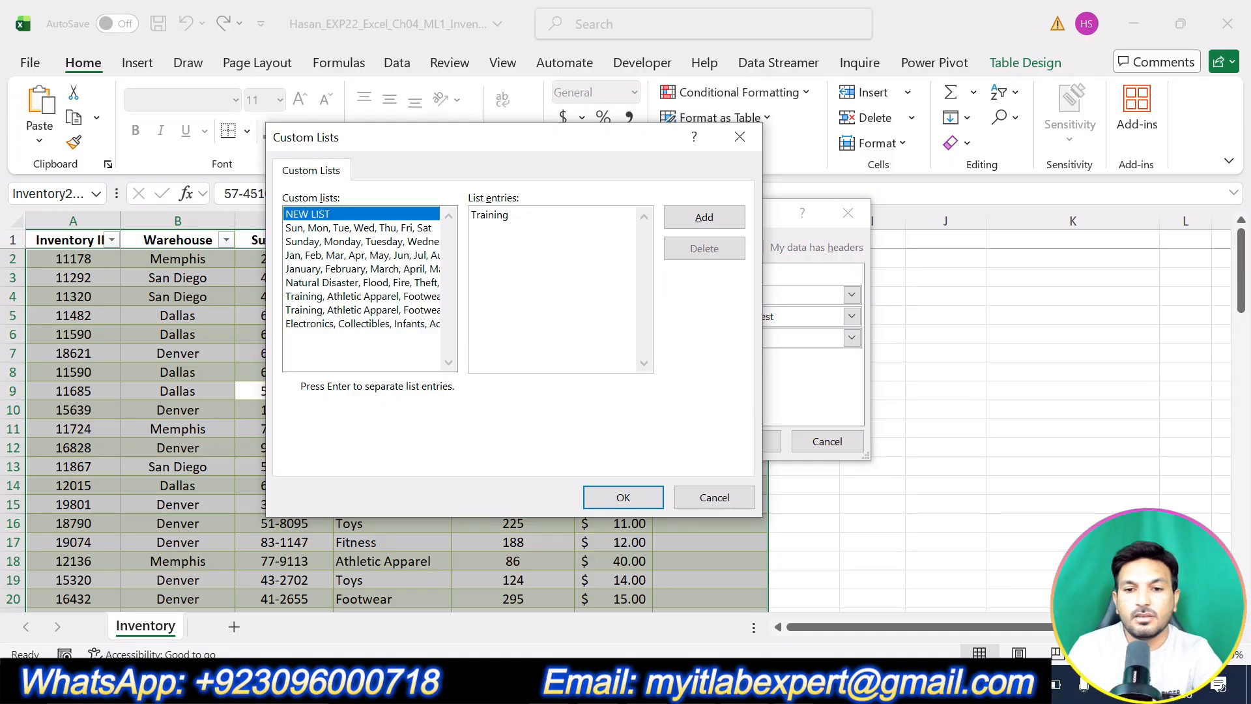
{"action": "key", "text": "alt+Tab"}
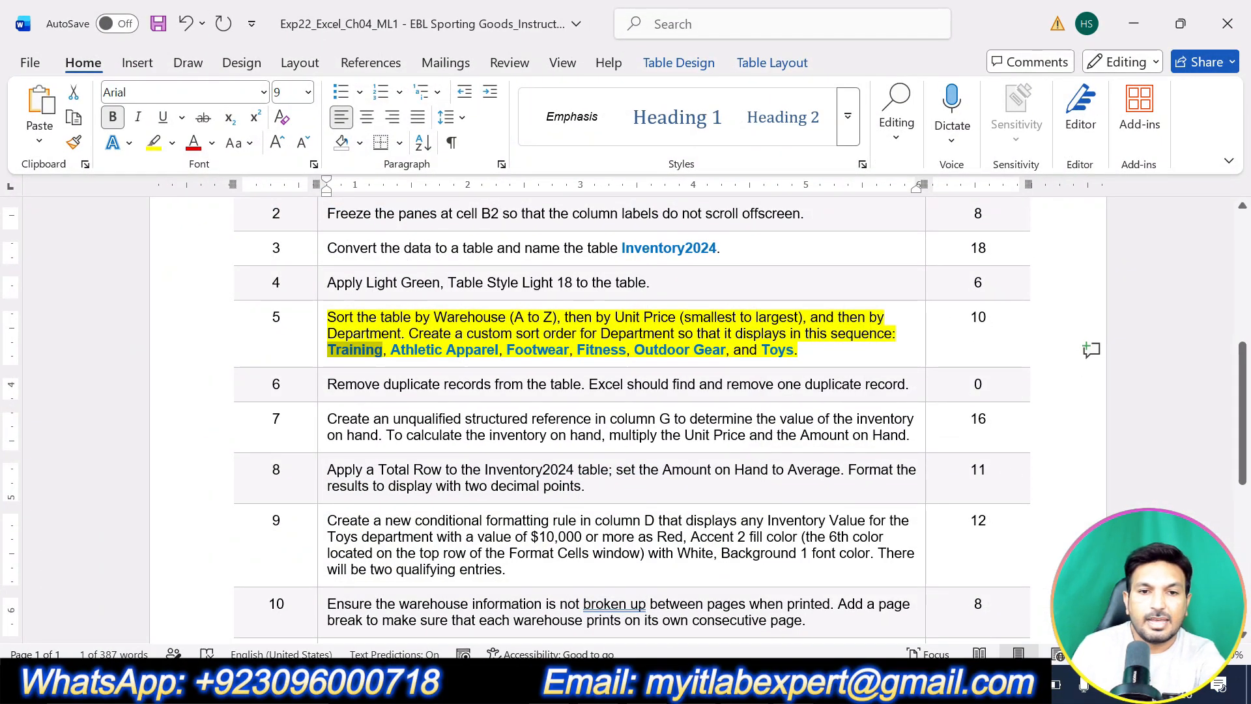
{"action": "left_click_drag", "start_coordinate": [391, 350], "coordinate": [435, 350]}
{"action": "key", "text": "alt+Tab"}
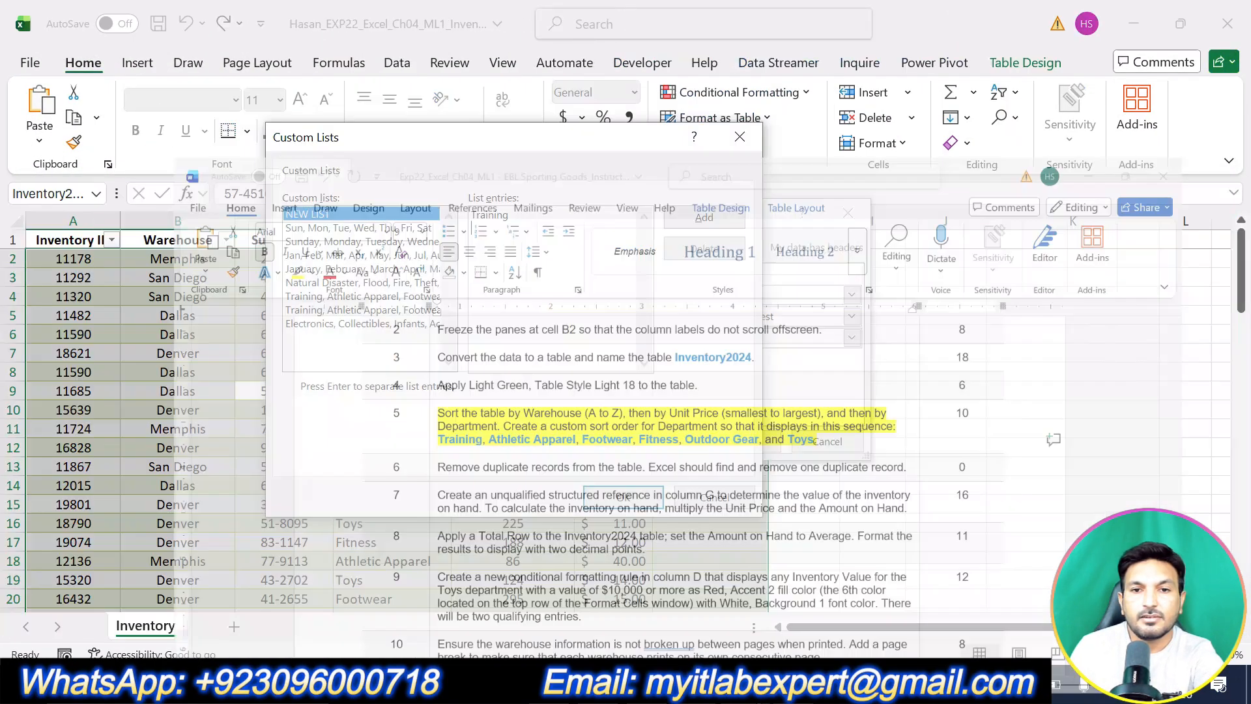
{"action": "type", "text": "Athletic"}
{"action": "key", "text": "alt+Tab"}
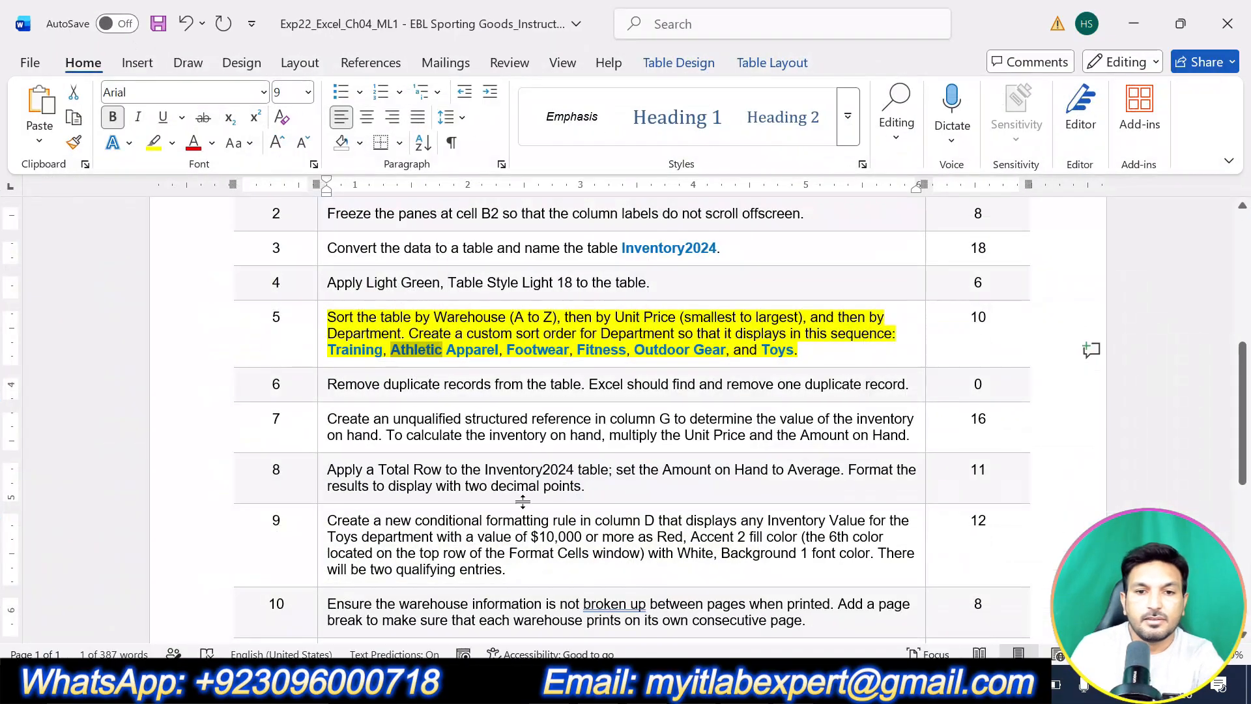
{"action": "left_click_drag", "start_coordinate": [447, 349], "coordinate": [499, 350]}
{"action": "key", "text": "ctrl+c"}
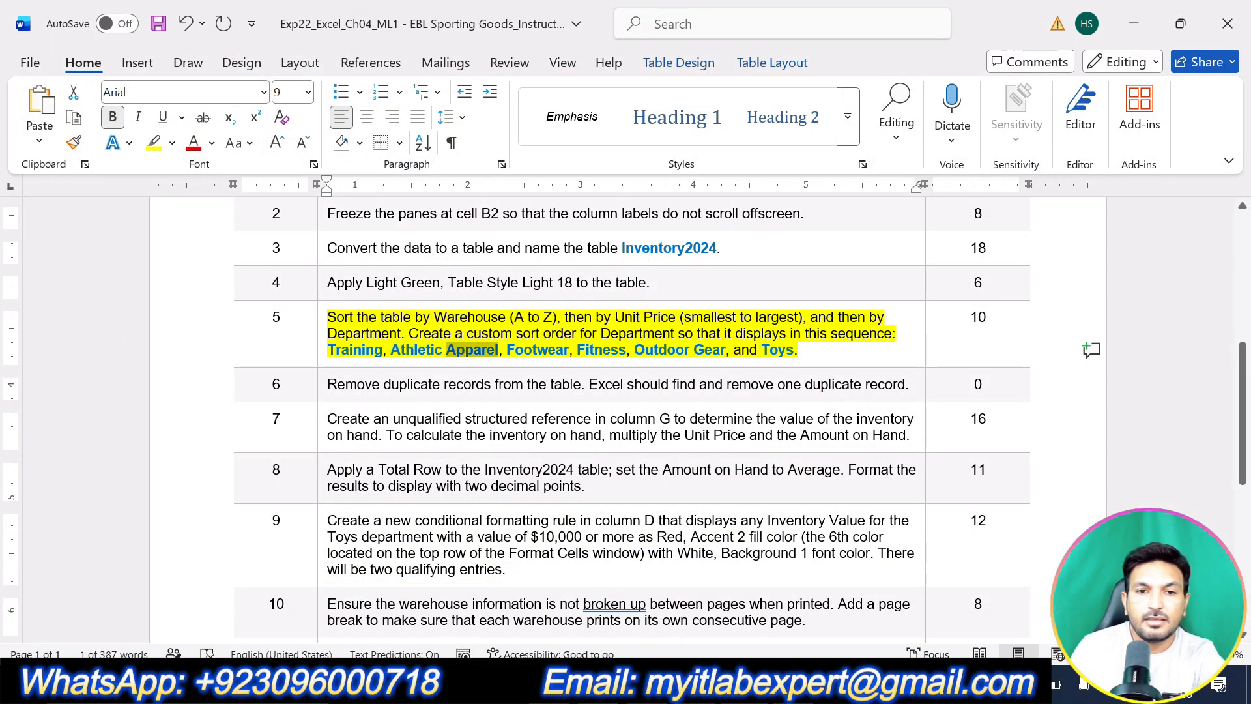
{"action": "key", "text": "alt+Tab"}
{"action": "key", "text": "ctrl+v"}
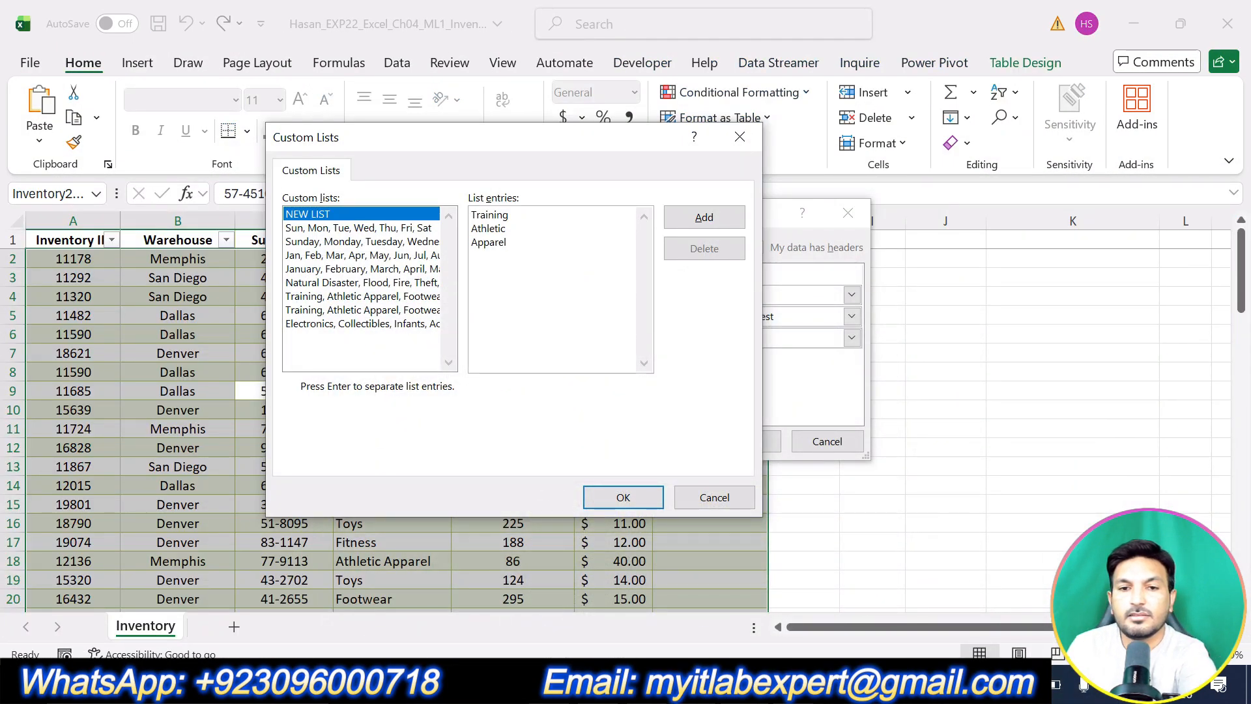
Add Footwear and Fitness as the next custom list entries.
{"action": "key", "text": "alt+Tab"}
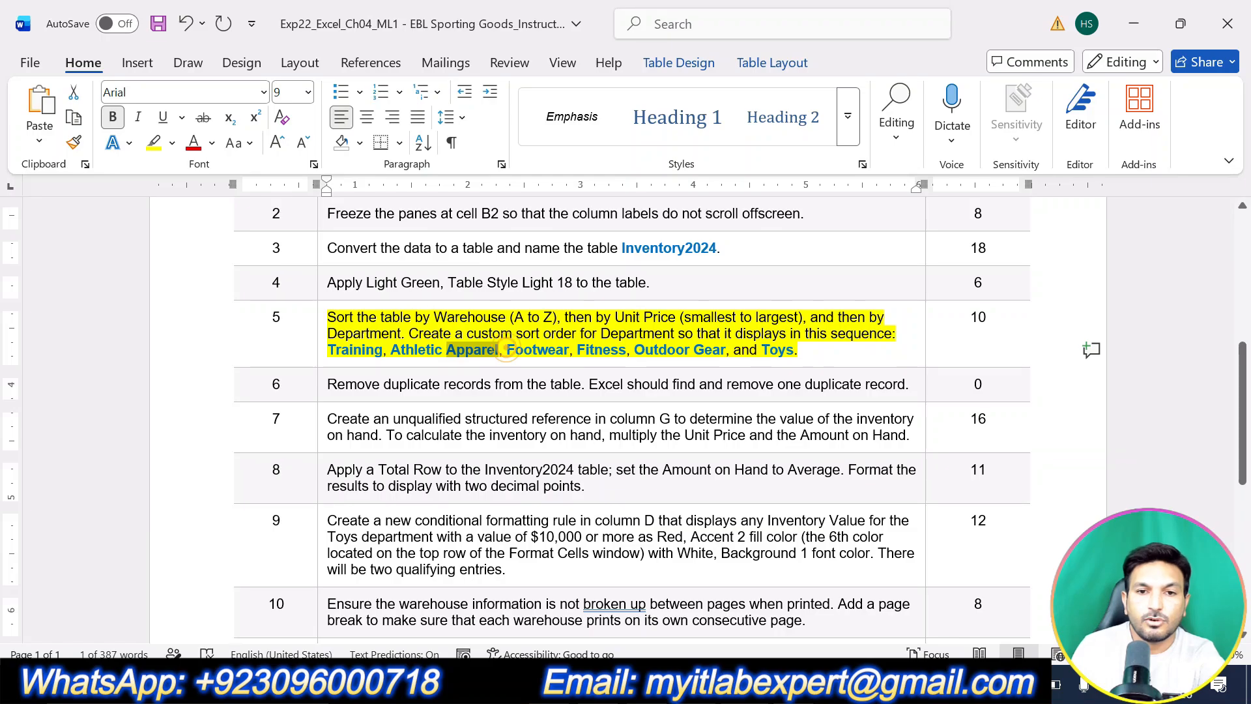
{"action": "left_click_drag", "start_coordinate": [507, 350], "coordinate": [564, 350]}
{"action": "key", "text": "ctrl+c"}
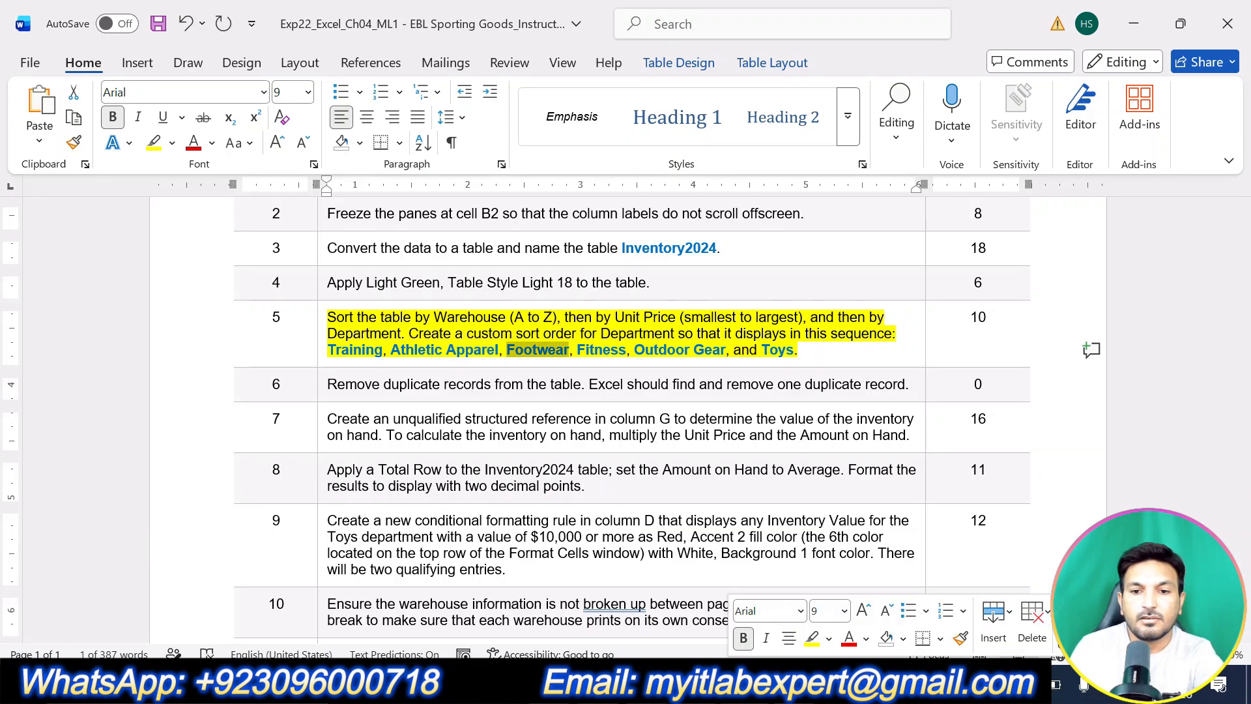
{"action": "key", "text": "alt+Tab"}
{"action": "key", "text": "Return"}
{"action": "key", "text": "ctrl+v"}
{"action": "key", "text": "alt+Tab"}
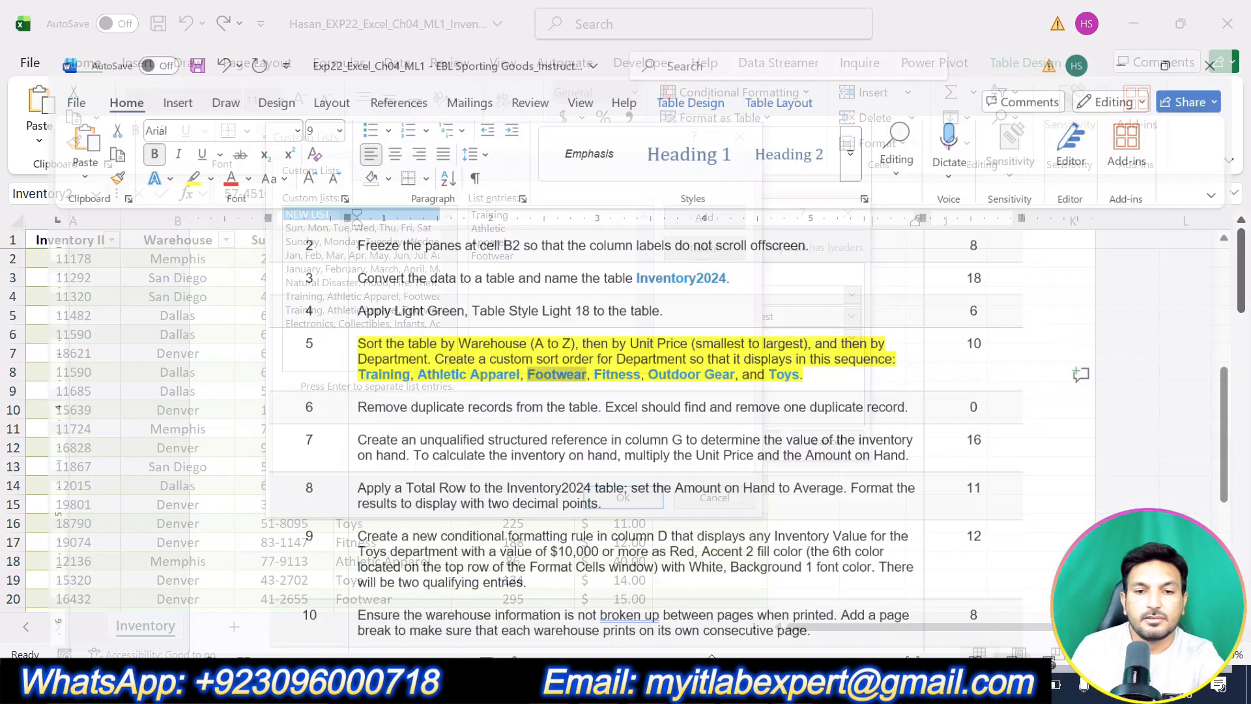
{"action": "left_click_drag", "start_coordinate": [577, 350], "coordinate": [626, 349]}
{"action": "key", "text": "ctrl+c"}
{"action": "key", "text": "alt+Tab"}
{"action": "key", "text": "Return"}
{"action": "key", "text": "ctrl+v"}
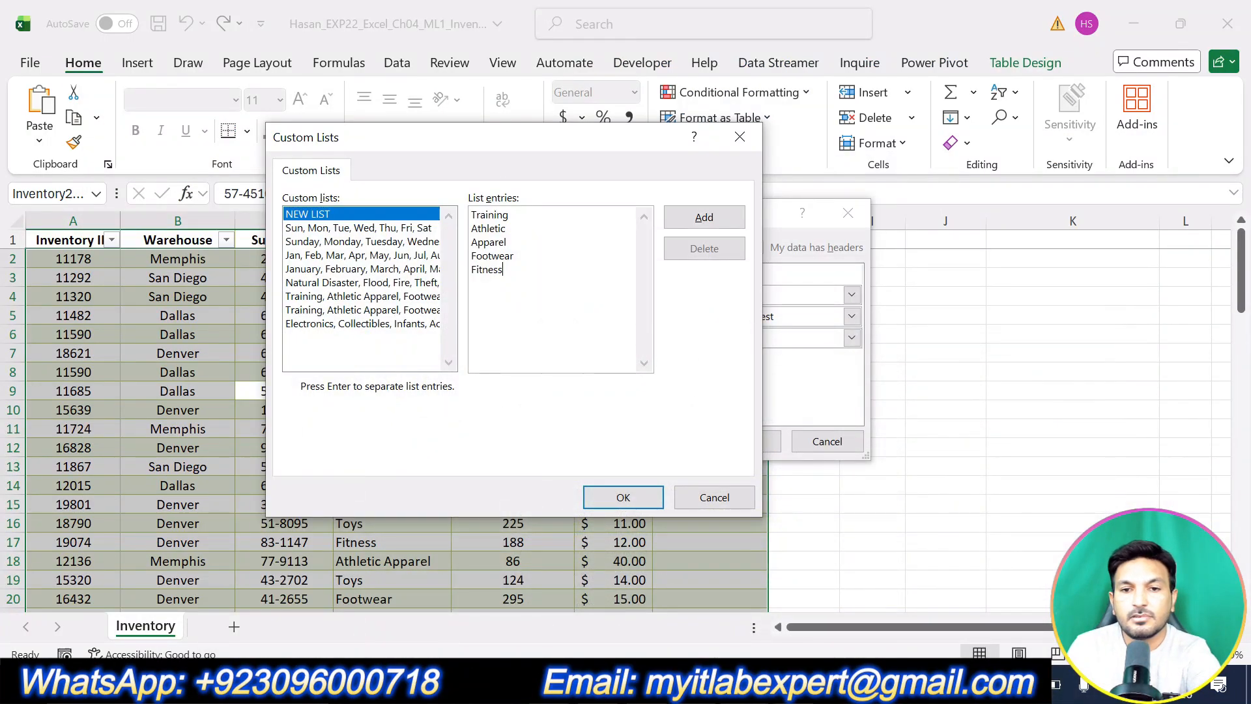
Finish the custom list with Outdoor Gear and Toys as the last entries.
{"action": "key", "text": "alt+Tab"}
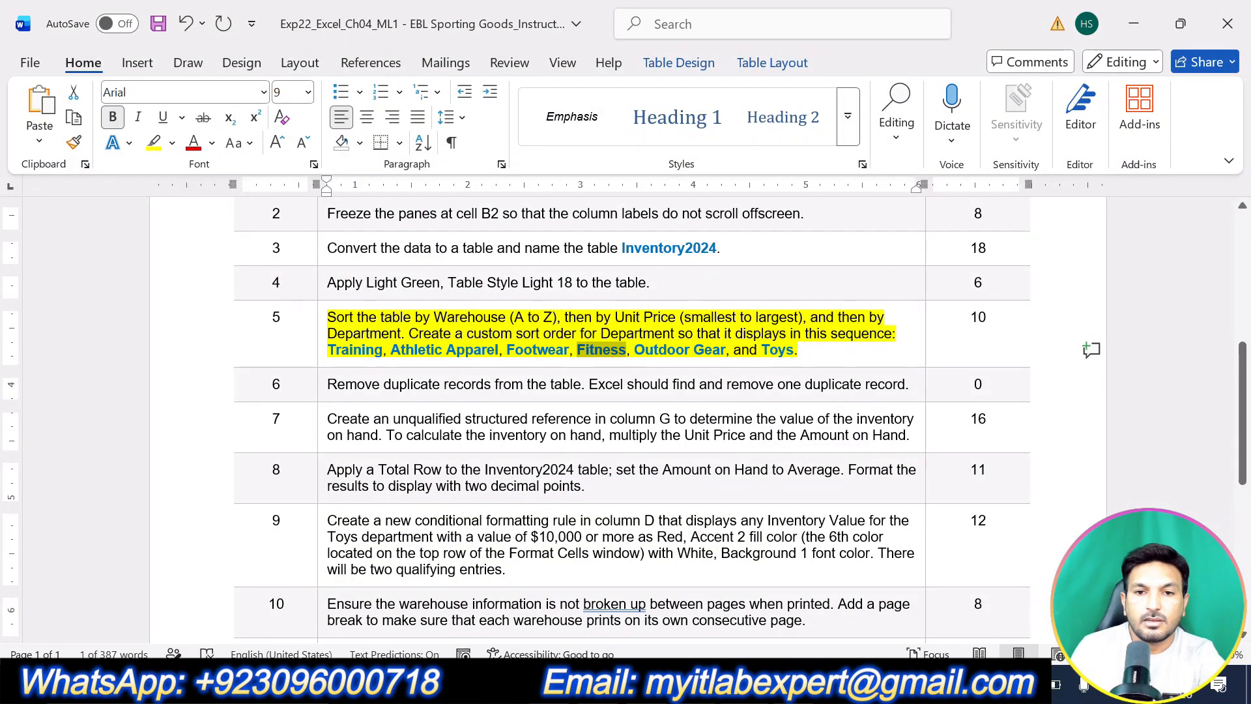
{"action": "left_click_drag", "start_coordinate": [634, 350], "coordinate": [726, 350]}
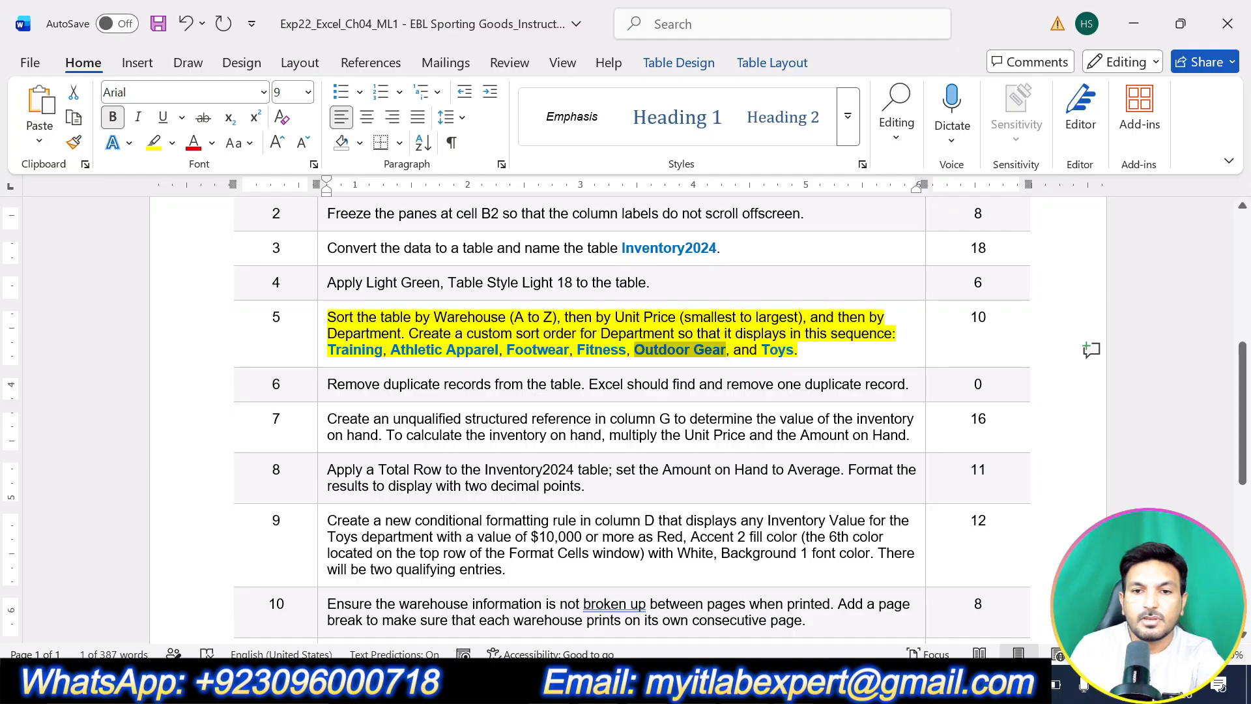
{"action": "key", "text": "ctrl+c"}
{"action": "key", "text": "alt+Tab"}
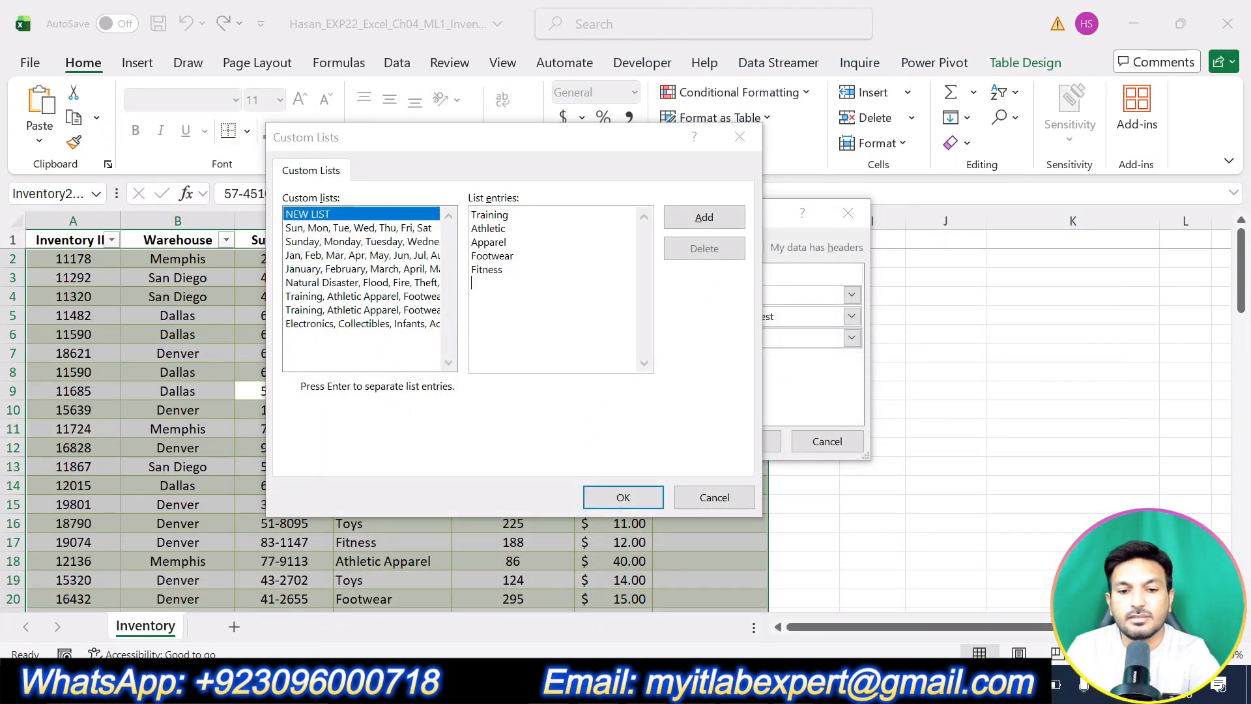
{"action": "key", "text": "alt+Tab"}
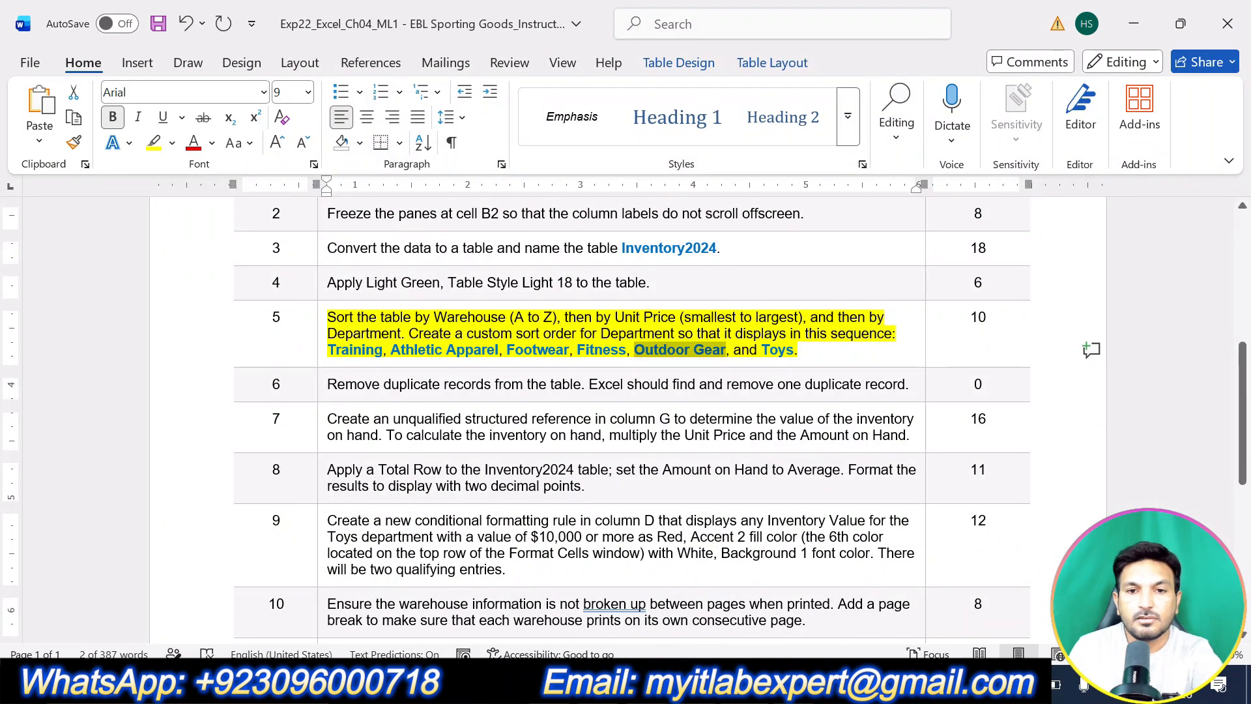
{"action": "key", "text": "alt+Tab"}
{"action": "key", "text": "ctrl+v"}
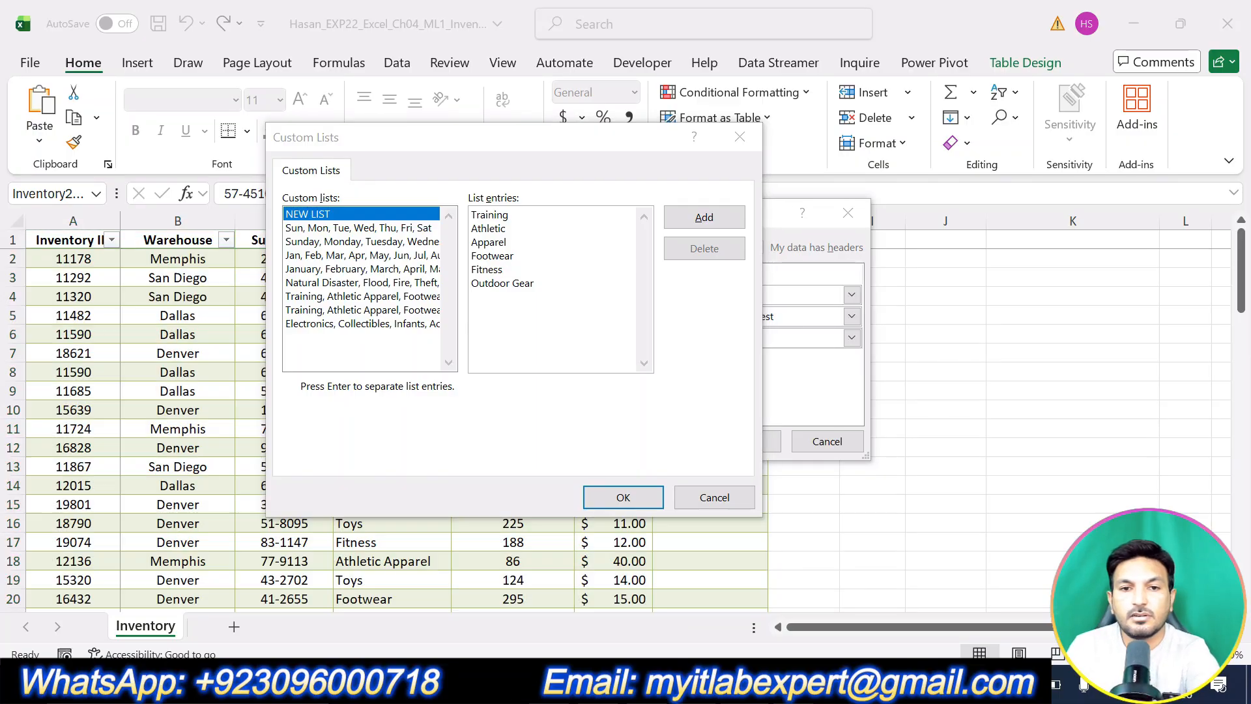
{"action": "key", "text": "alt+Tab"}
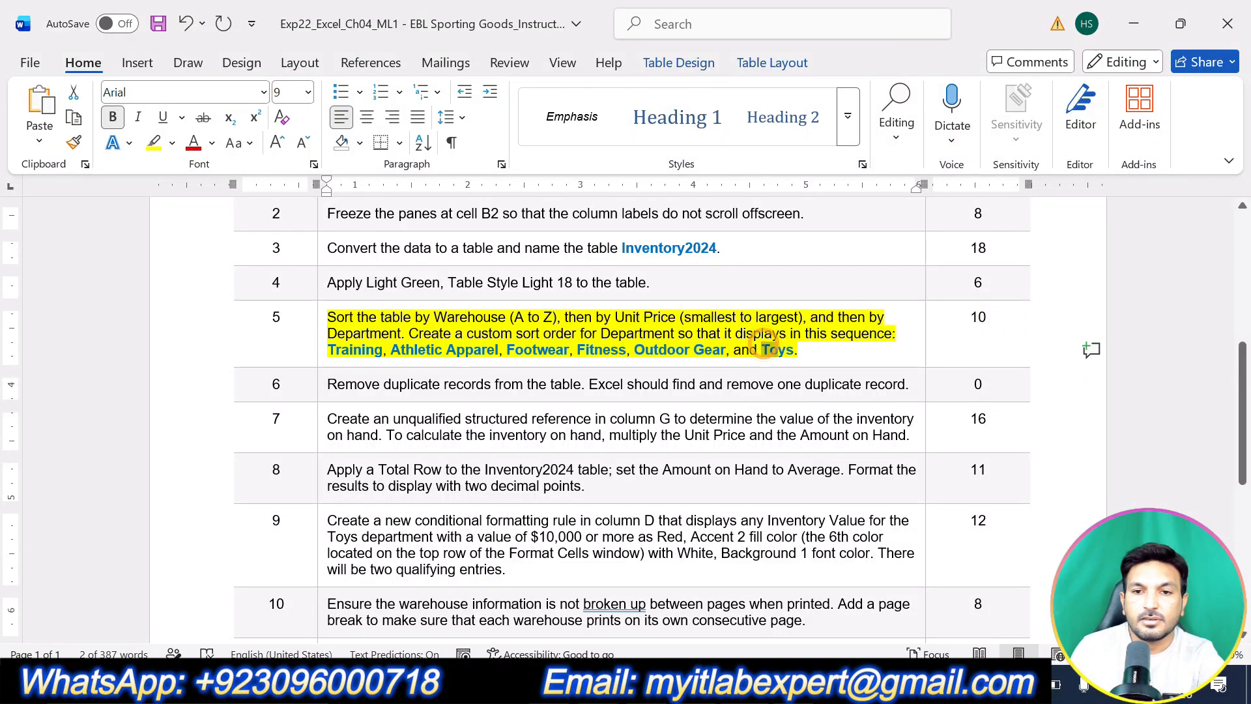
{"action": "double_click", "coordinate": [768, 349]}
{"action": "key", "text": "ctrl+c"}
{"action": "key", "text": "alt+Tab"}
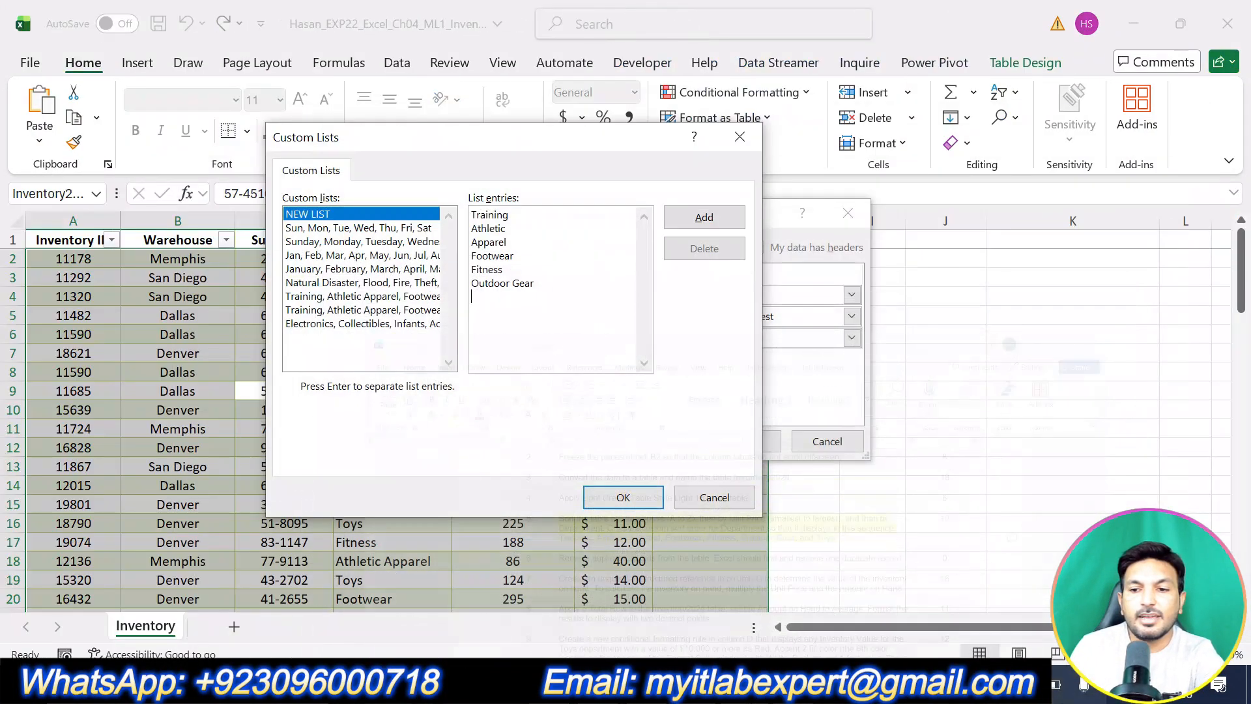
{"action": "key", "text": "ctrl+v"}
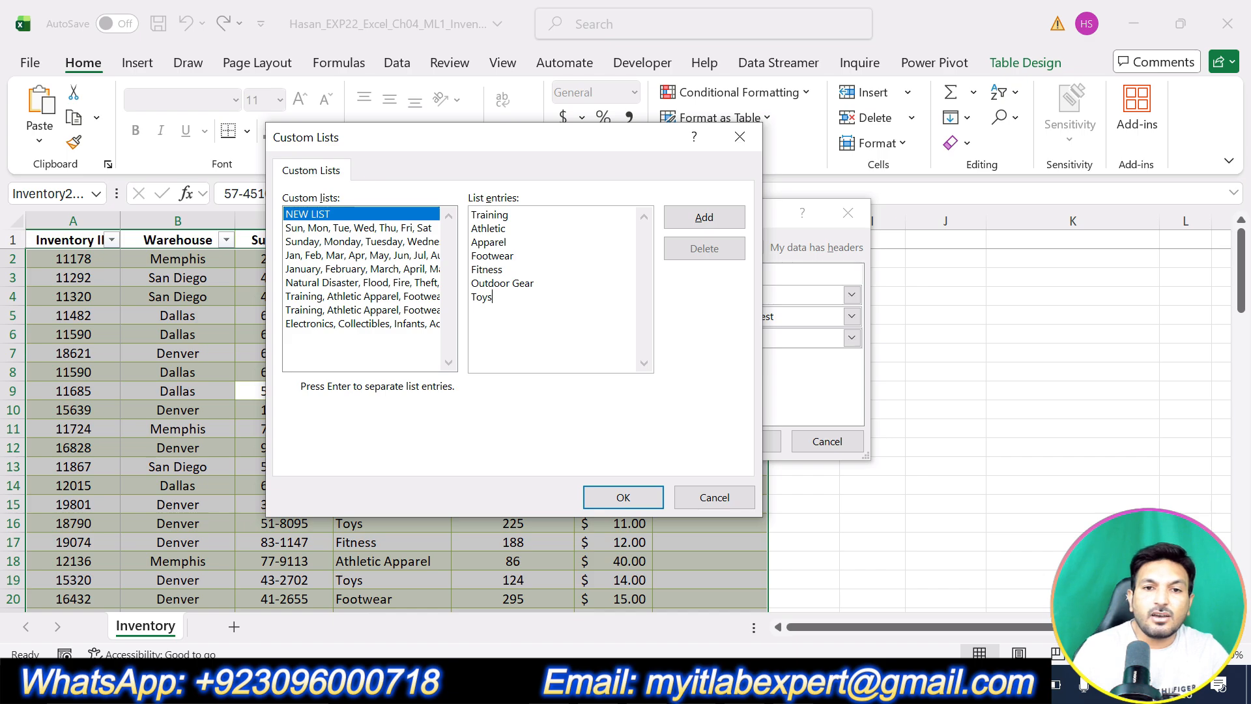
Save the Training-to-Toys list, use it as Department's order, and apply the three-level sort.
{"action": "left_click", "coordinate": [671, 217]}
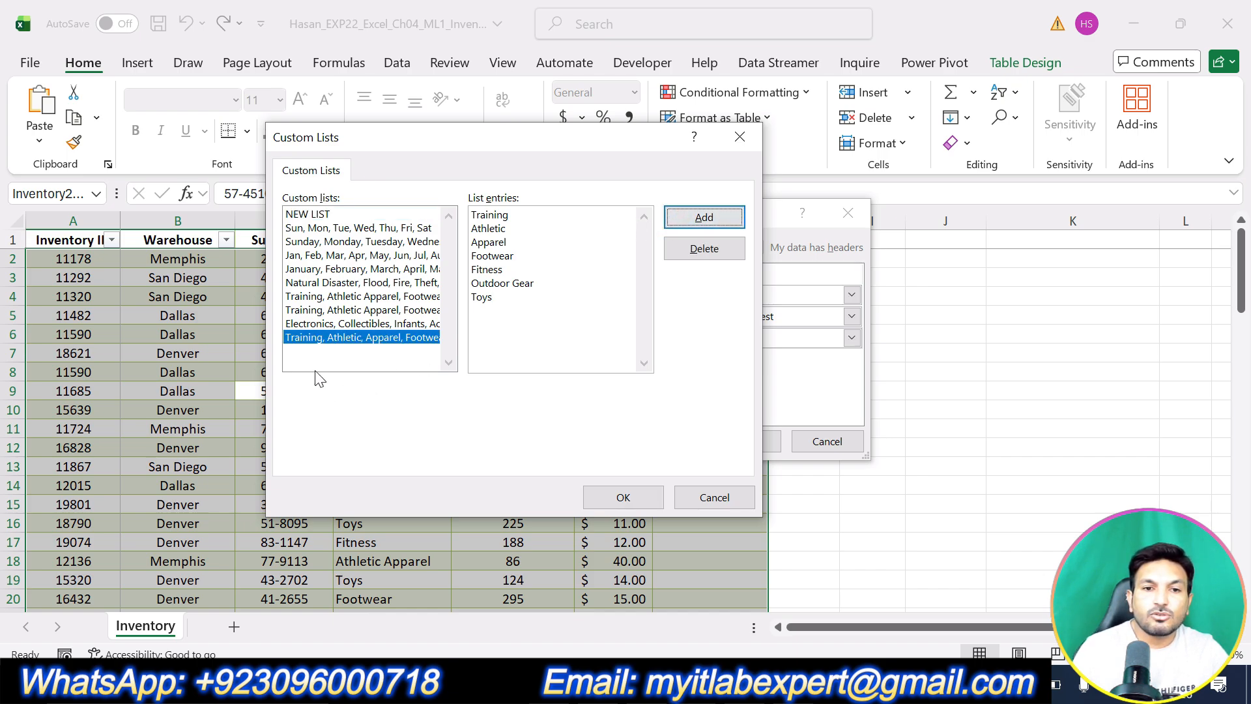
{"action": "left_click", "coordinate": [332, 345]}
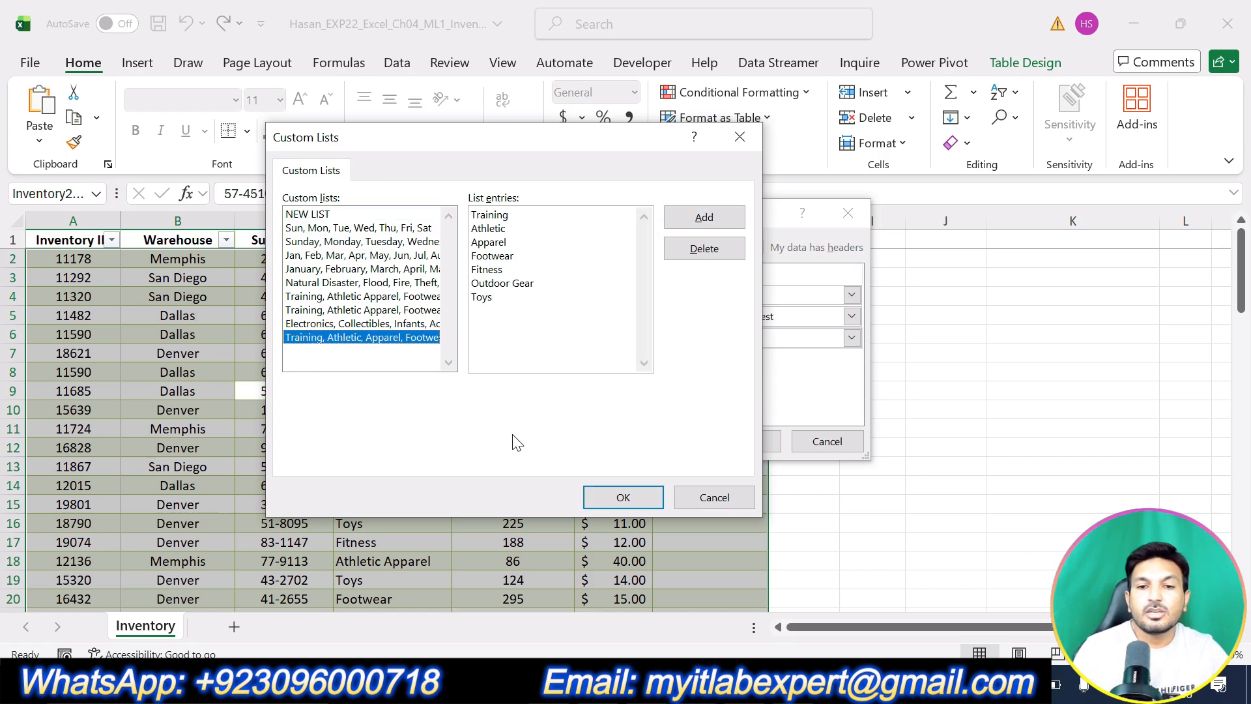
{"action": "left_click", "coordinate": [623, 498]}
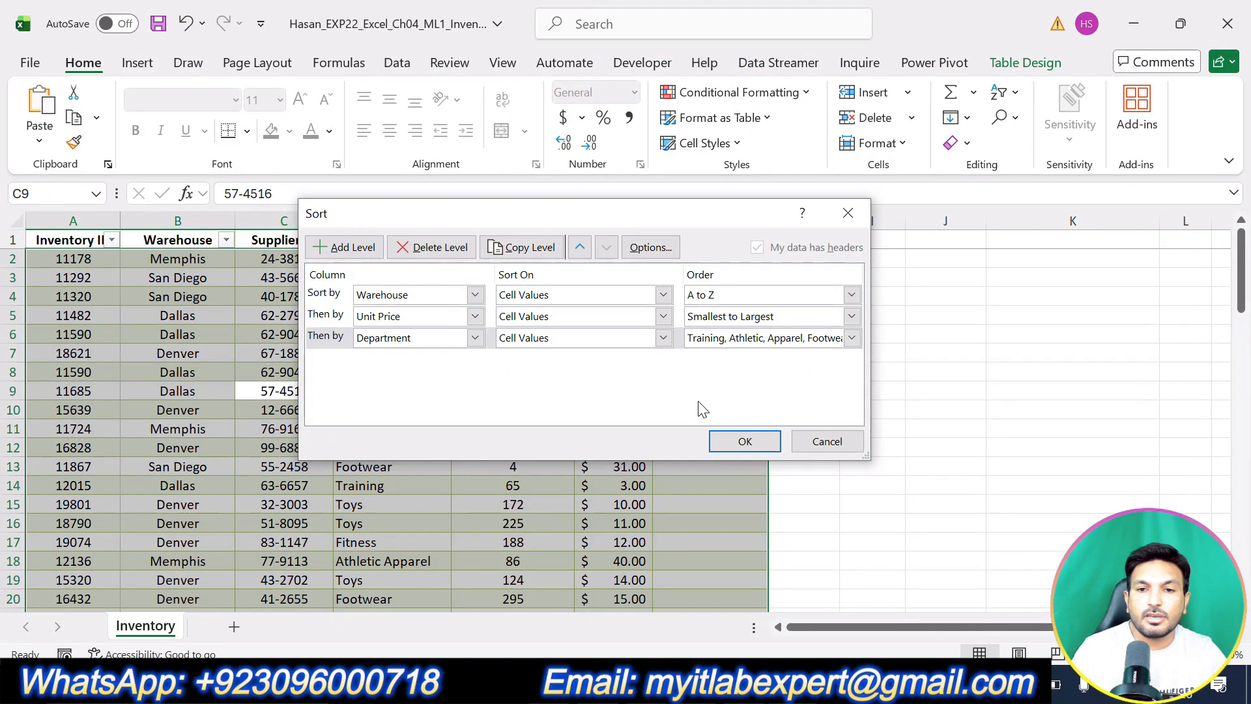
{"action": "left_click", "coordinate": [742, 442]}
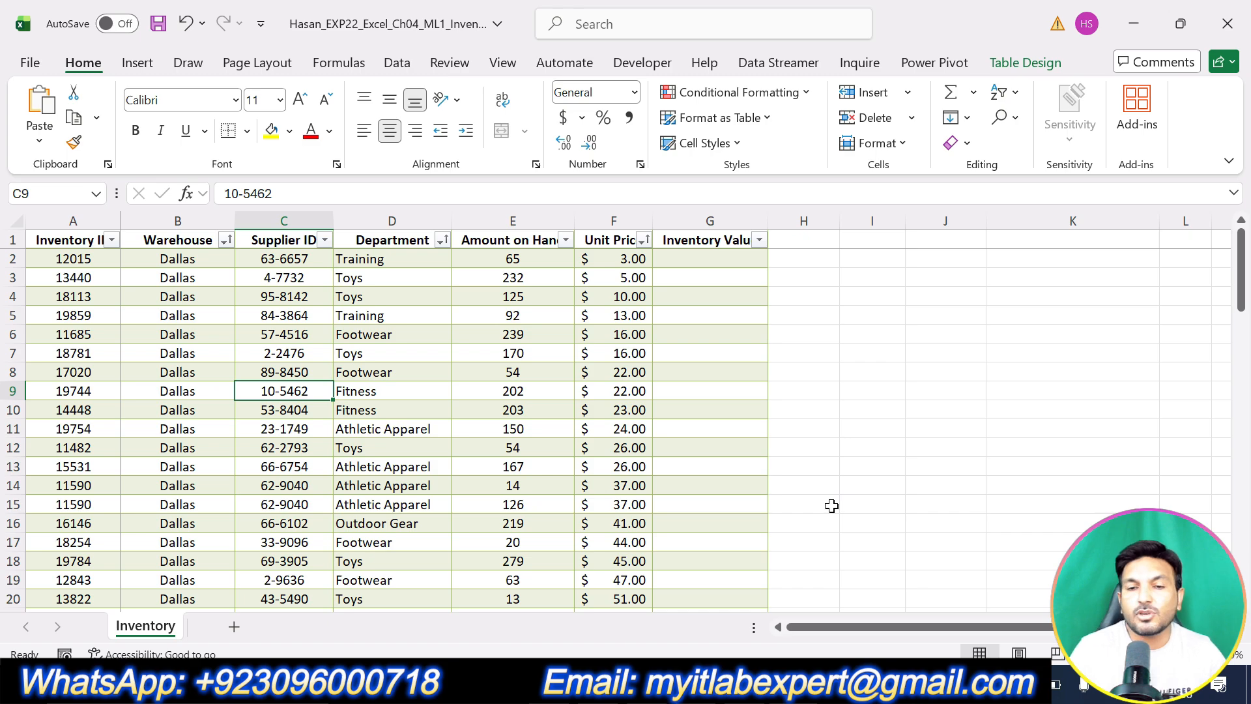
Highlight task 6's remove-duplicates instruction in yellow in Word, then return to Excel.
{"action": "key", "text": "alt+Tab"}
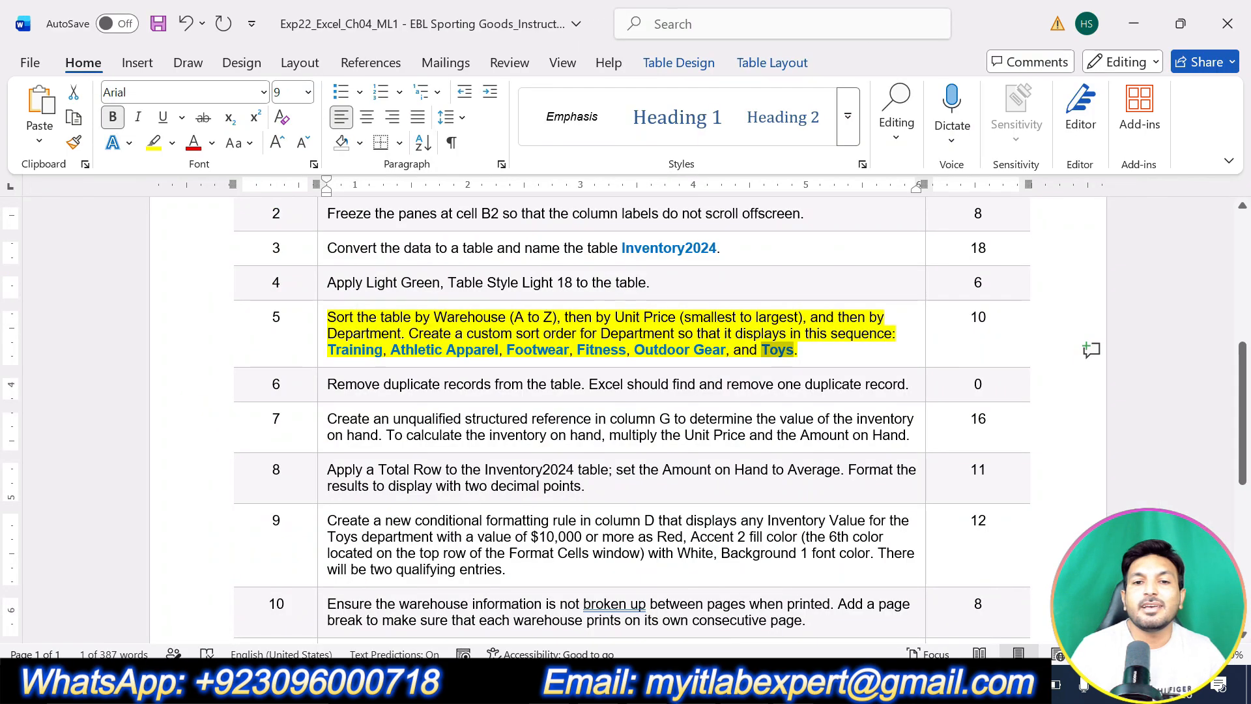
{"action": "key", "text": "alt+Tab"}
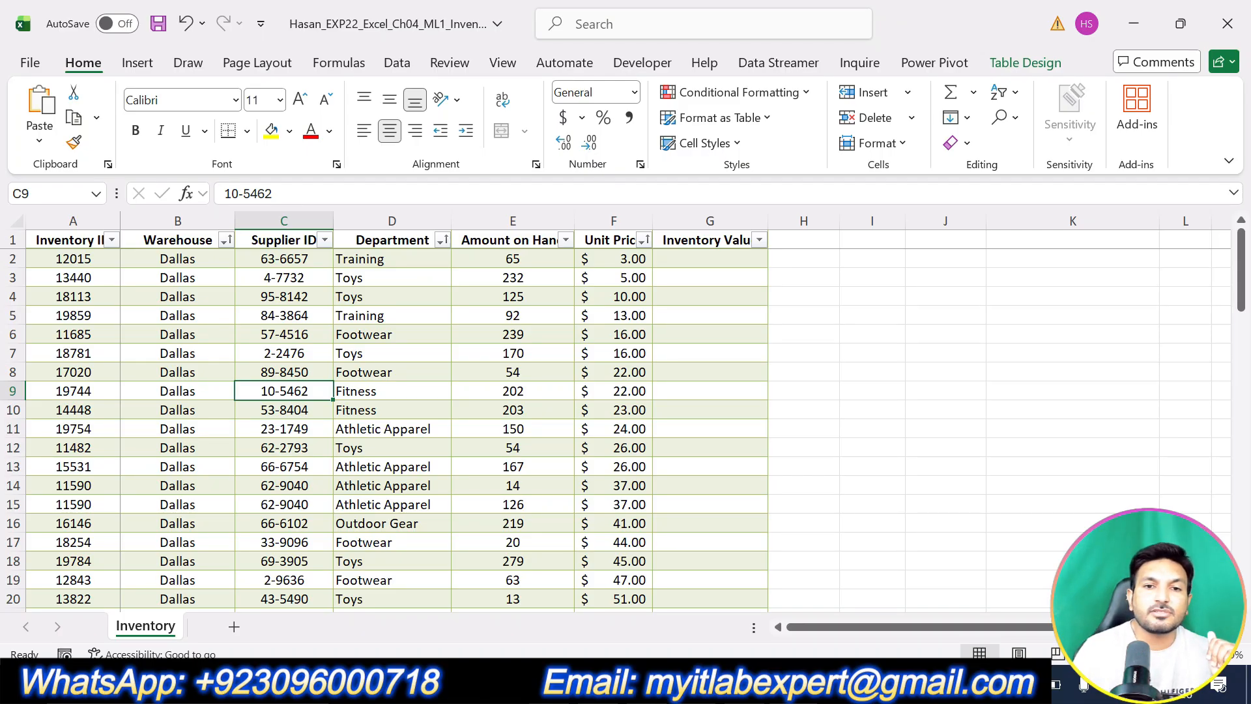
{"action": "key", "text": "alt+Tab"}
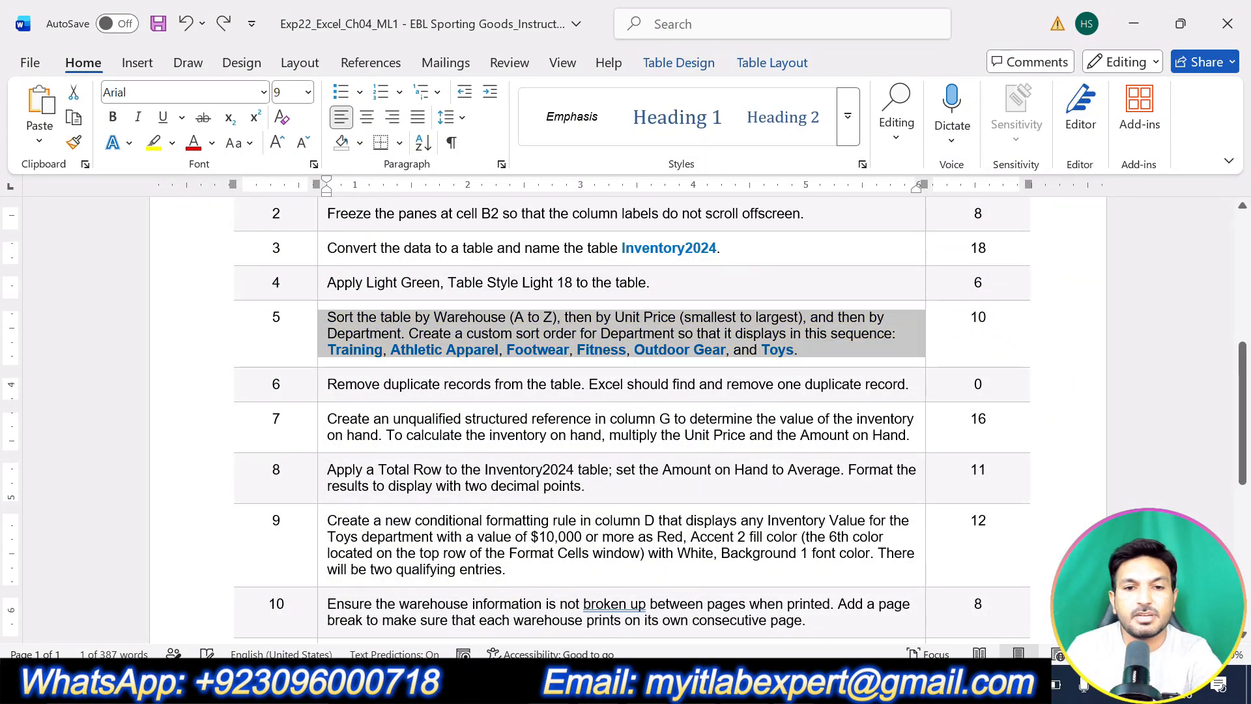
{"action": "mouse_move", "coordinate": [908, 379]}
{"action": "left_mouse_down"}
{"action": "mouse_move", "coordinate": [521, 355]}
{"action": "mouse_move", "coordinate": [360, 380]}
{"action": "left_mouse_up"}
{"action": "left_click", "coordinate": [452, 341]}
{"action": "left_click", "coordinate": [496, 418]}
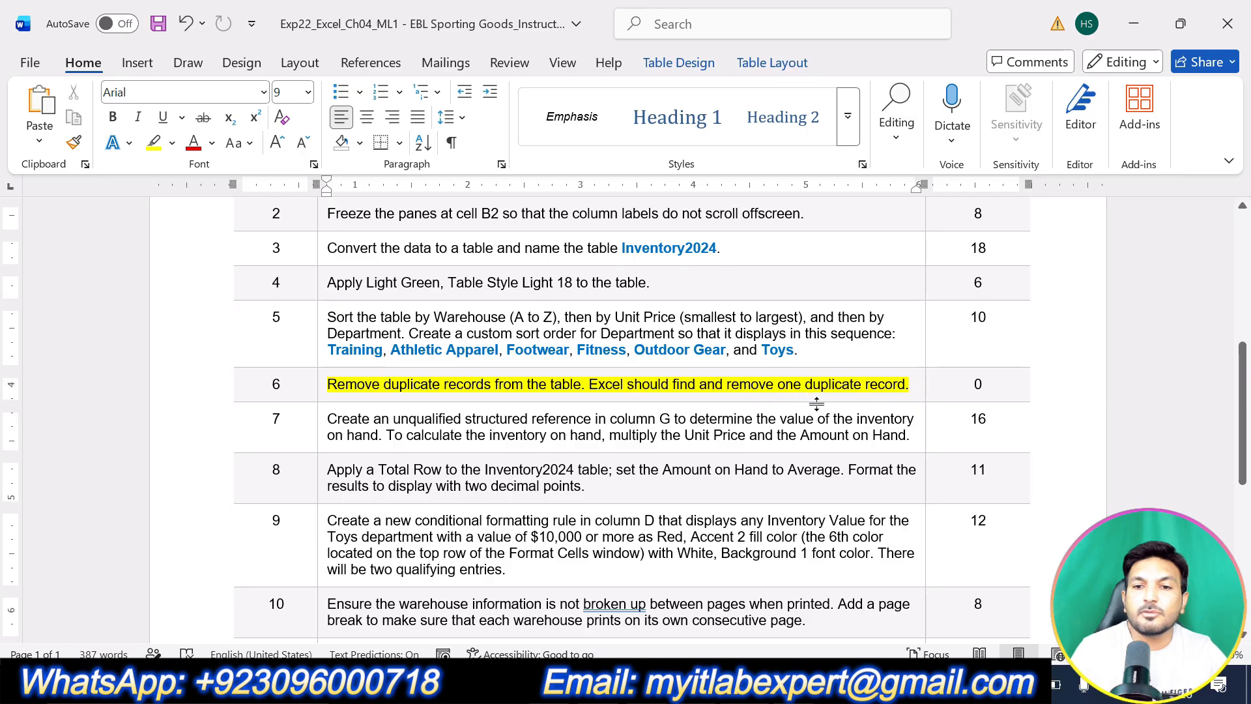
{"action": "left_click", "coordinate": [755, 683]}
Remove duplicates from Inventory2024 across all columns, deleting one record and leaving 78.
{"action": "left_click", "coordinate": [149, 378]}
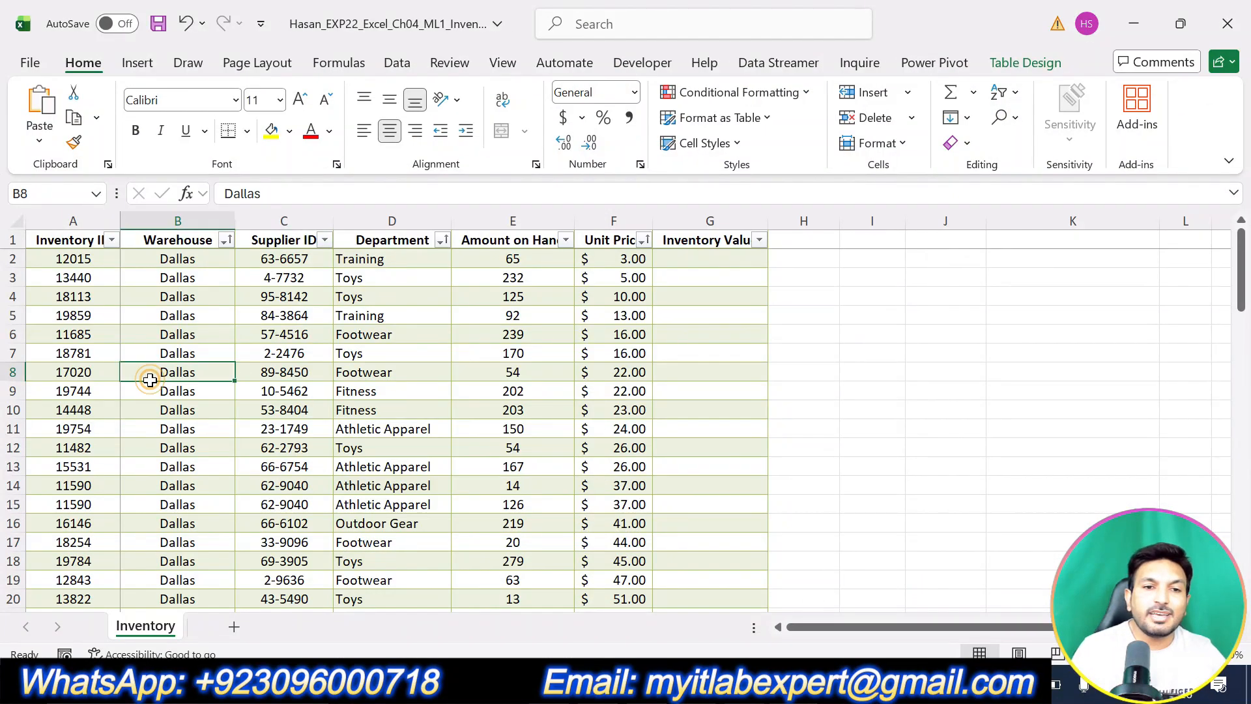
{"action": "left_click", "coordinate": [1026, 62]}
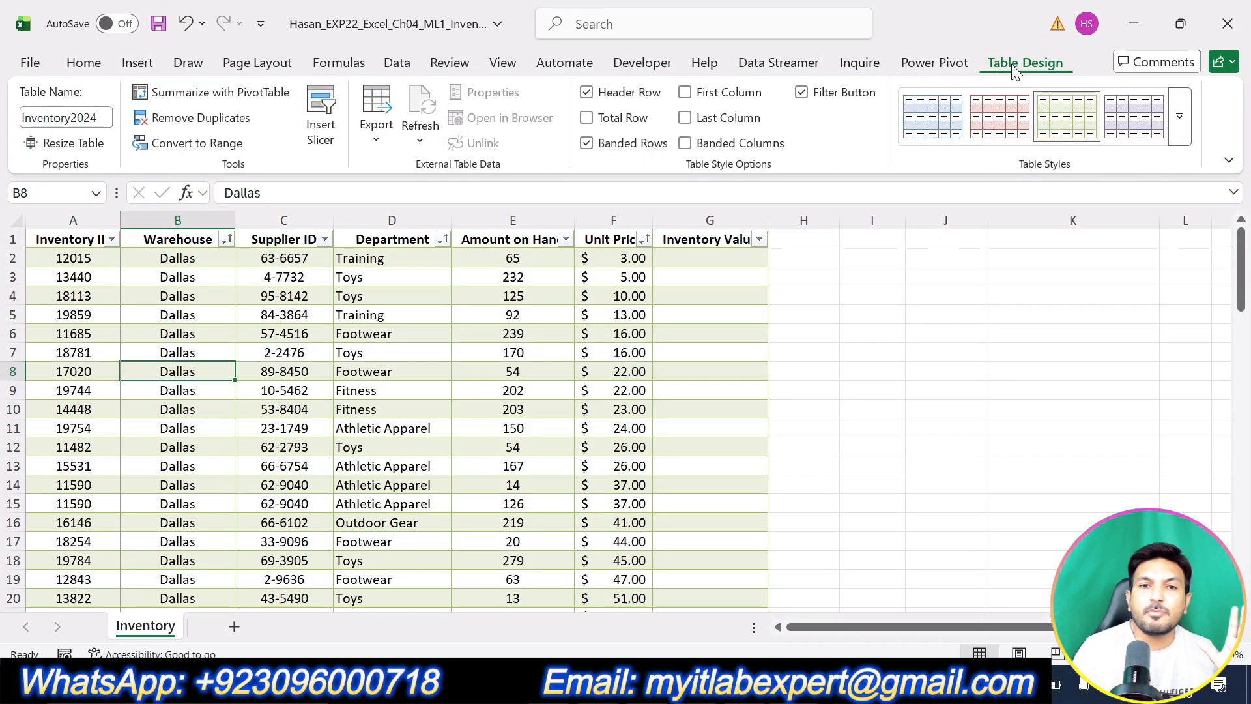
{"action": "left_click", "coordinate": [235, 126]}
{"action": "left_click_drag", "start_coordinate": [567, 204], "coordinate": [724, 204]}
{"action": "scroll", "coordinate": [619, 355], "scroll_direction": "down", "scroll_amount": 1}
{"action": "scroll", "coordinate": [618, 348], "scroll_direction": "up", "scroll_amount": 1}
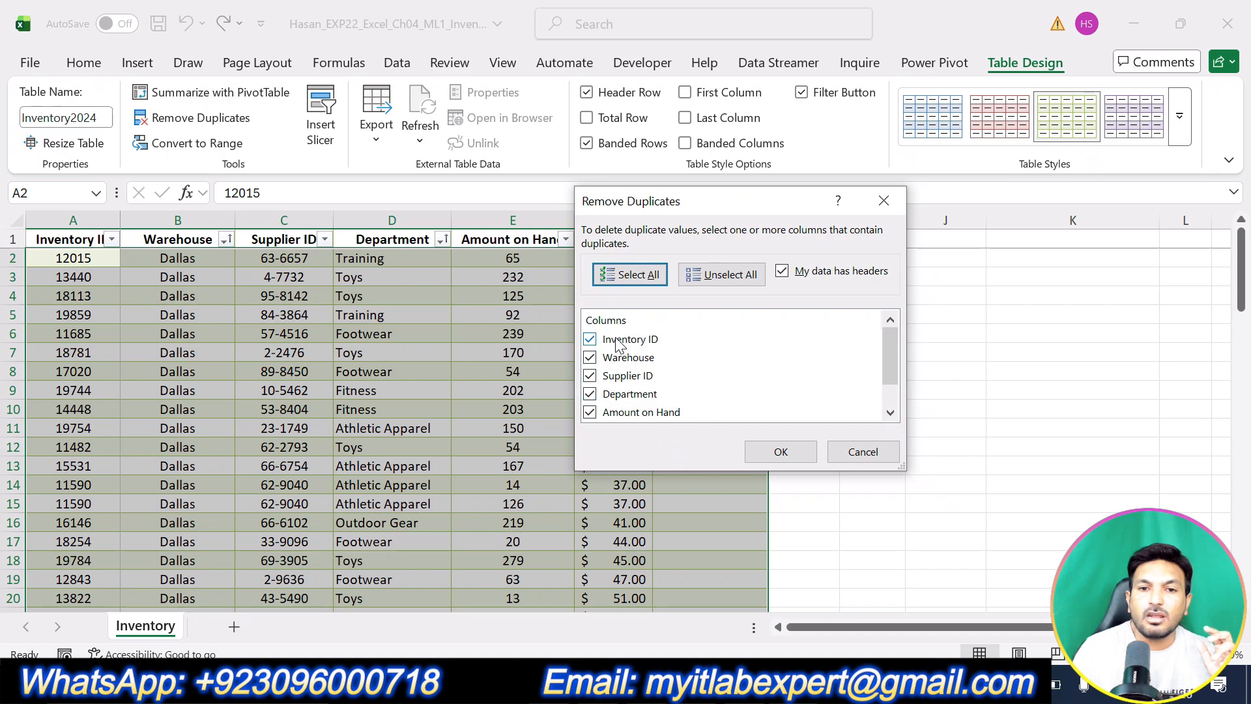
{"action": "scroll", "coordinate": [619, 356], "scroll_direction": "down", "scroll_amount": 1}
{"action": "scroll", "coordinate": [618, 380], "scroll_direction": "up", "scroll_amount": 1}
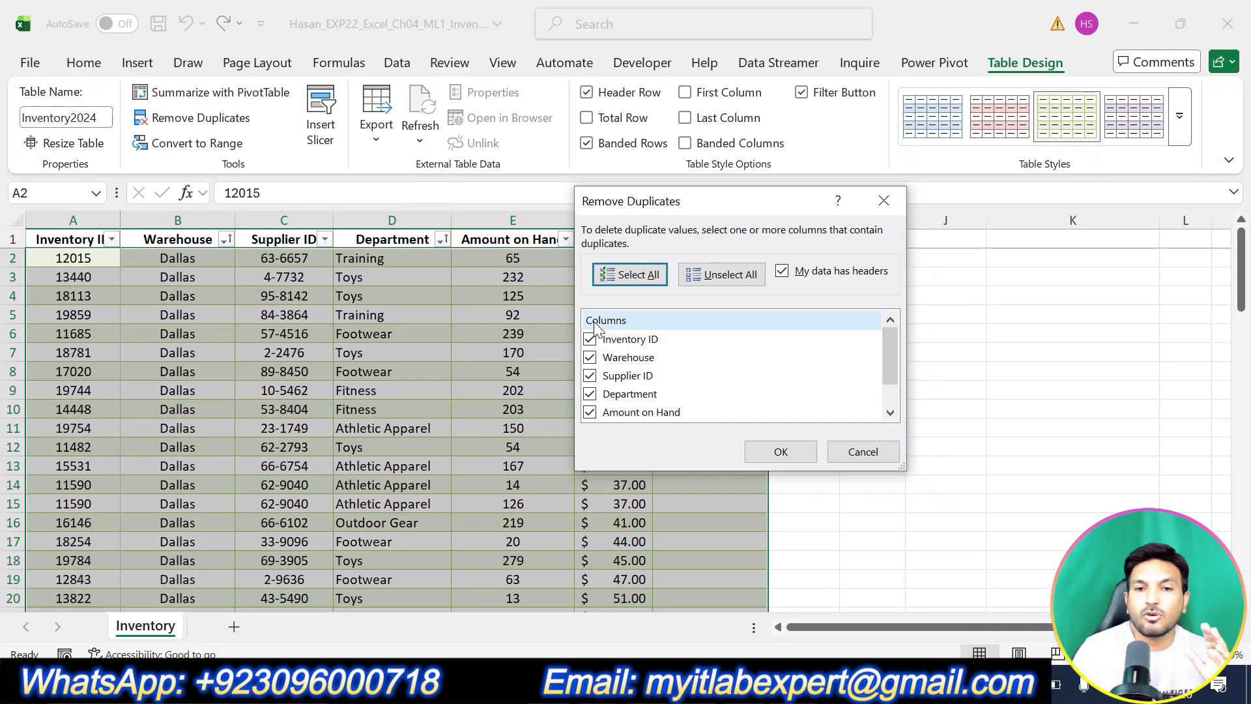
{"action": "left_click", "coordinate": [780, 452]}
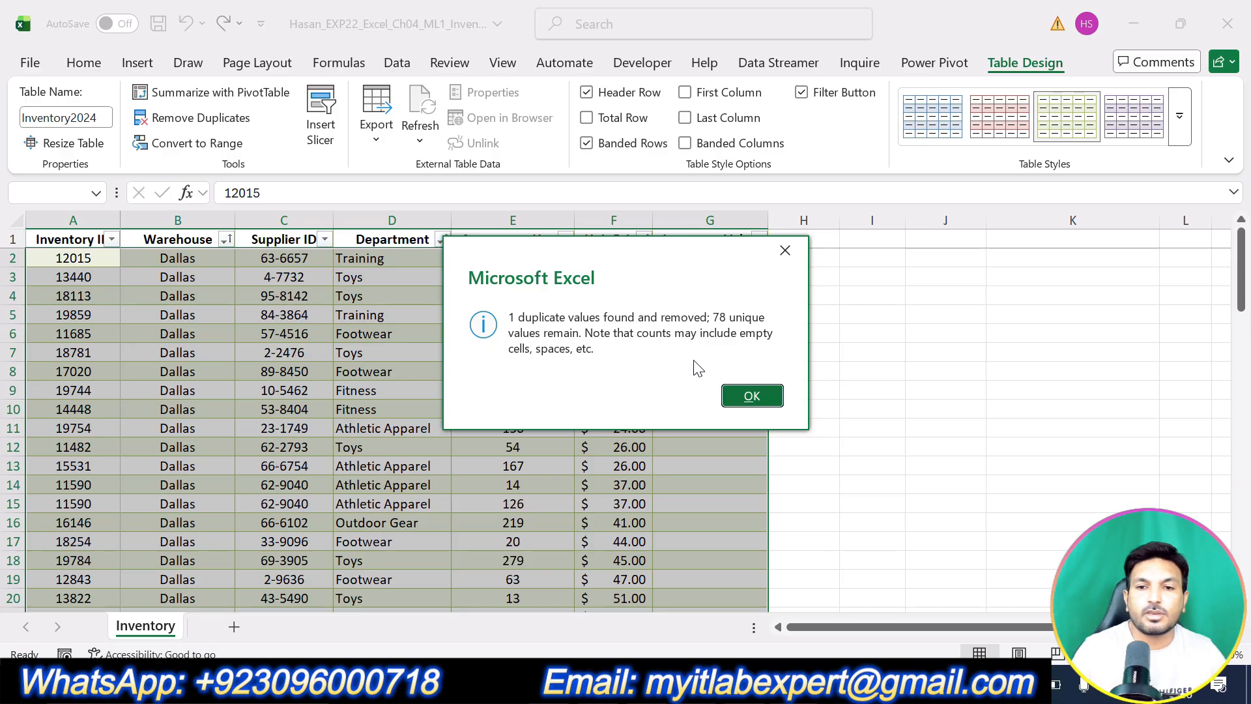
{"action": "left_click", "coordinate": [752, 395]}
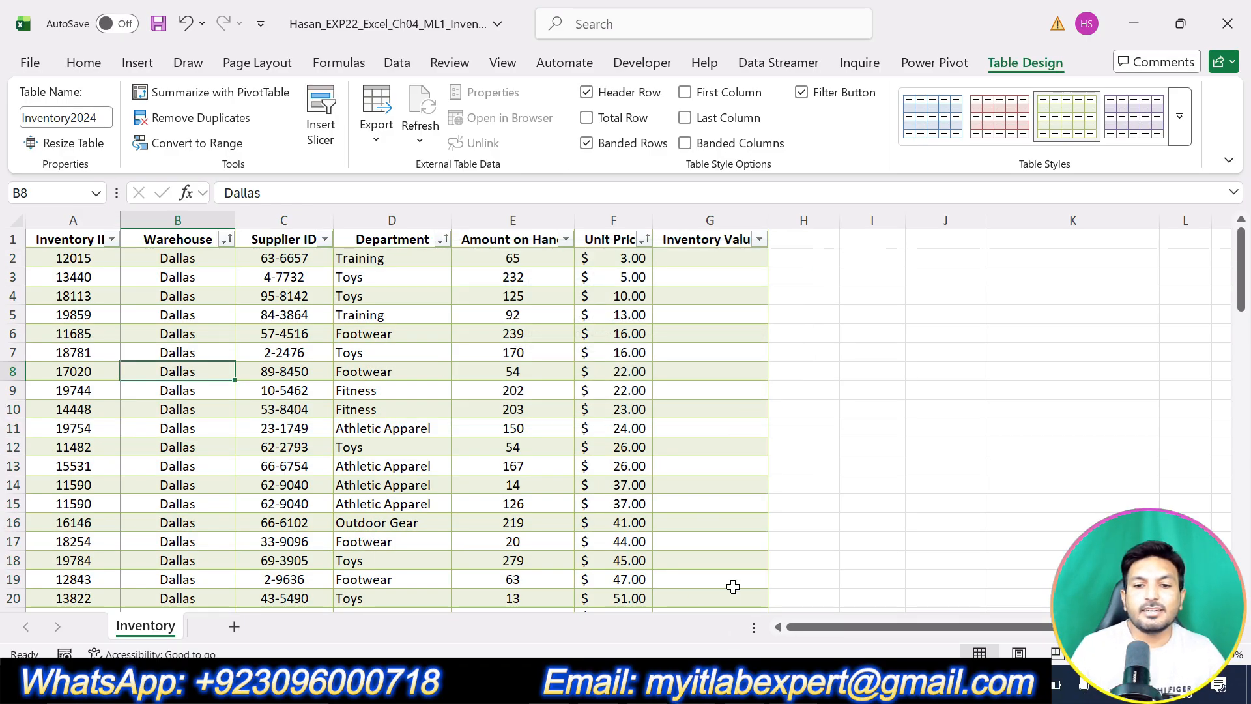
{"action": "scroll", "coordinate": [730, 531], "scroll_direction": "down", "scroll_amount": 20}
{"action": "scroll", "coordinate": [716, 531], "scroll_direction": "down", "scroll_amount": 6}
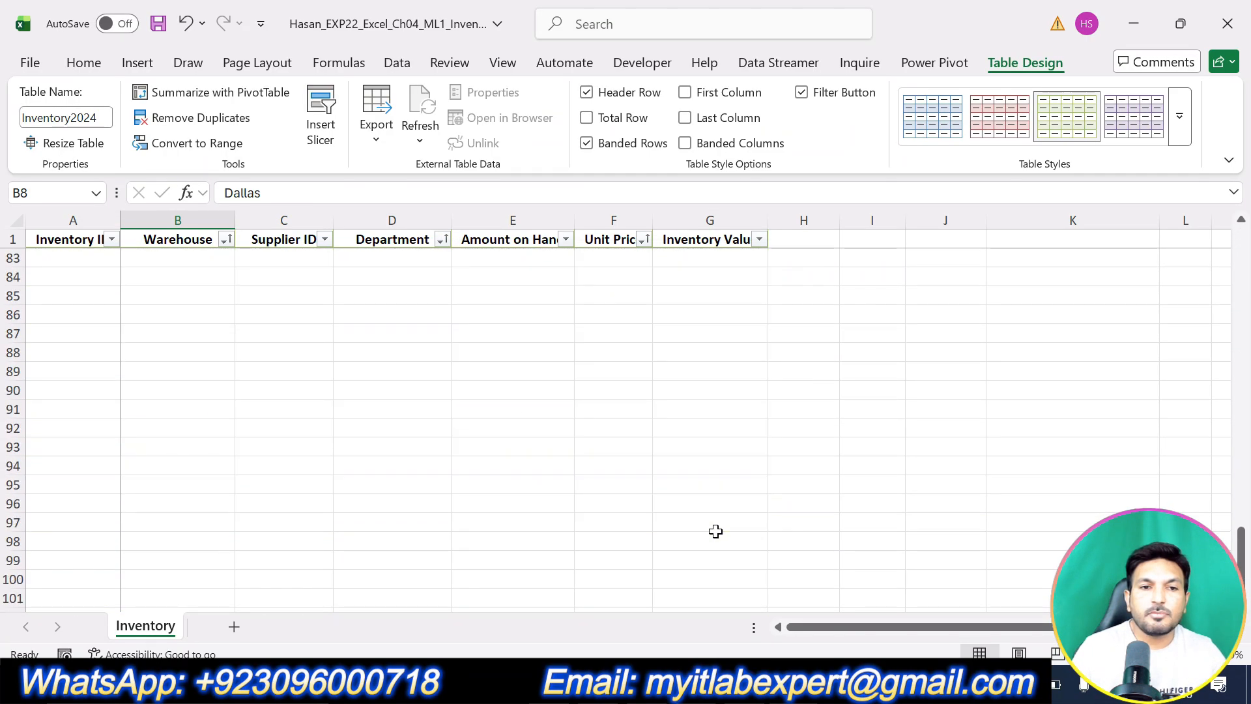
{"action": "scroll", "coordinate": [715, 531], "scroll_direction": "up", "scroll_amount": 3}
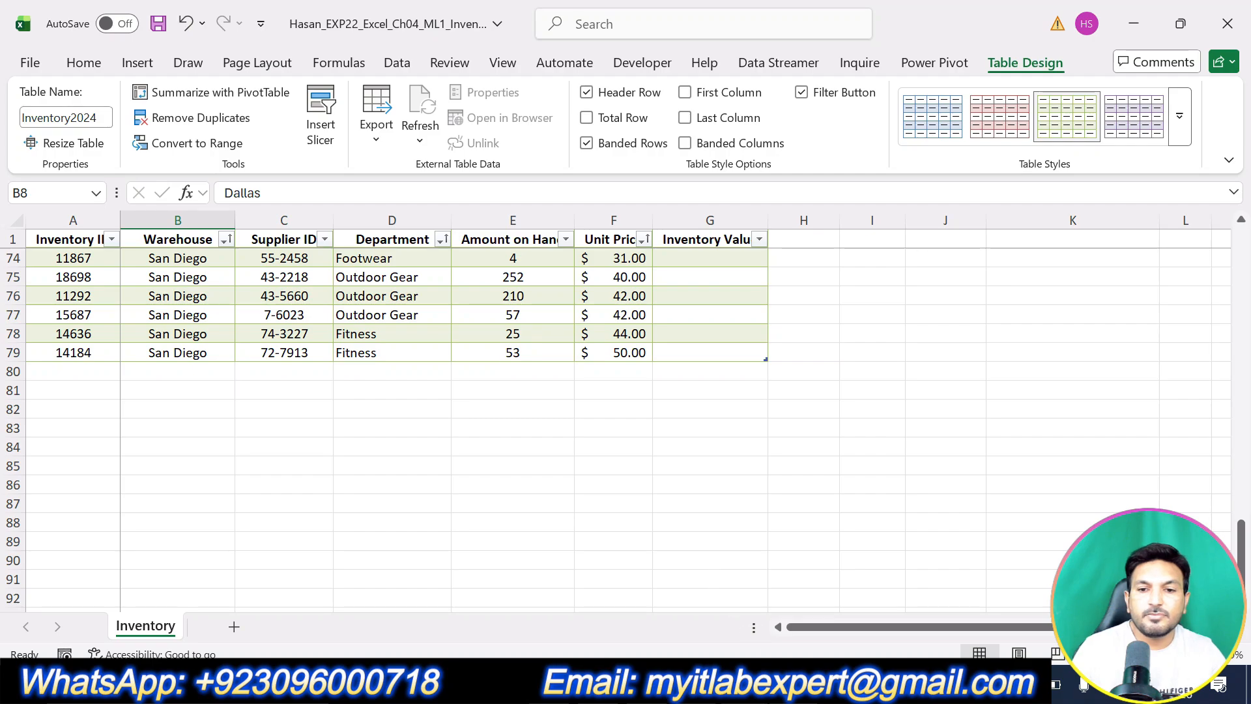
{"action": "key", "text": "alt+Tab"}
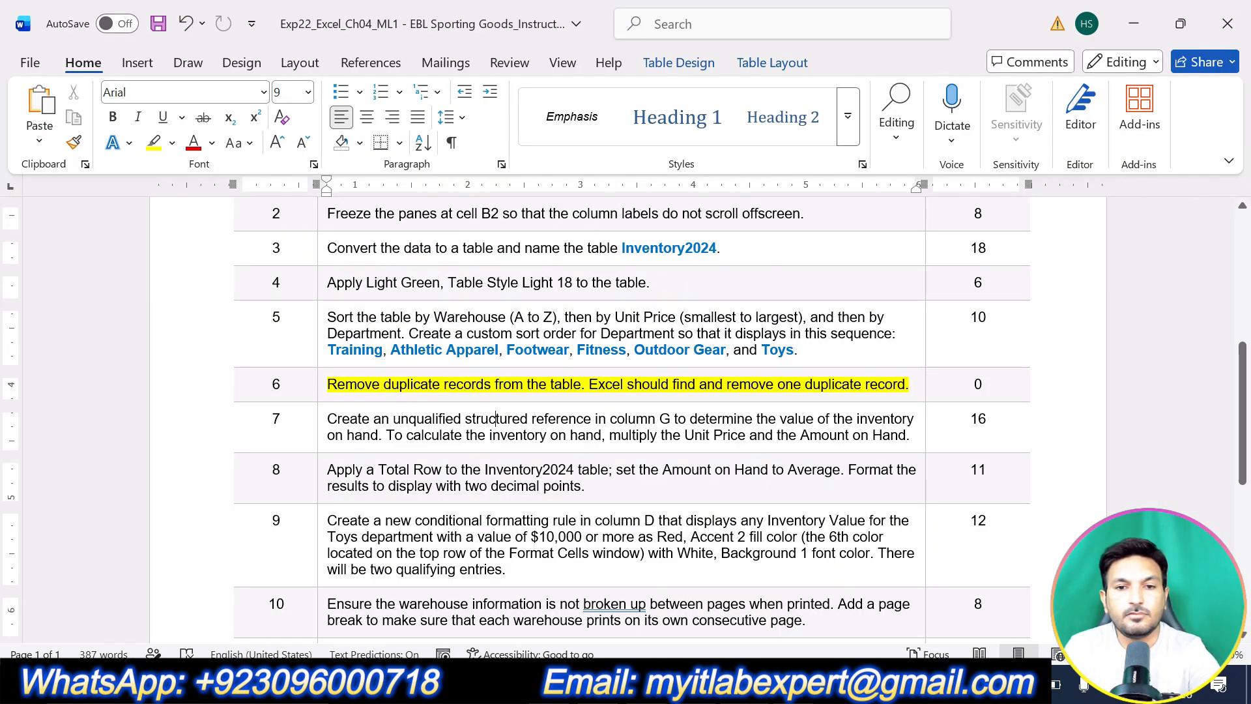
Undo the task 6 highlight and highlight task 7's Inventory Value instruction in yellow instead.
{"action": "key", "text": "ctrl+z"}
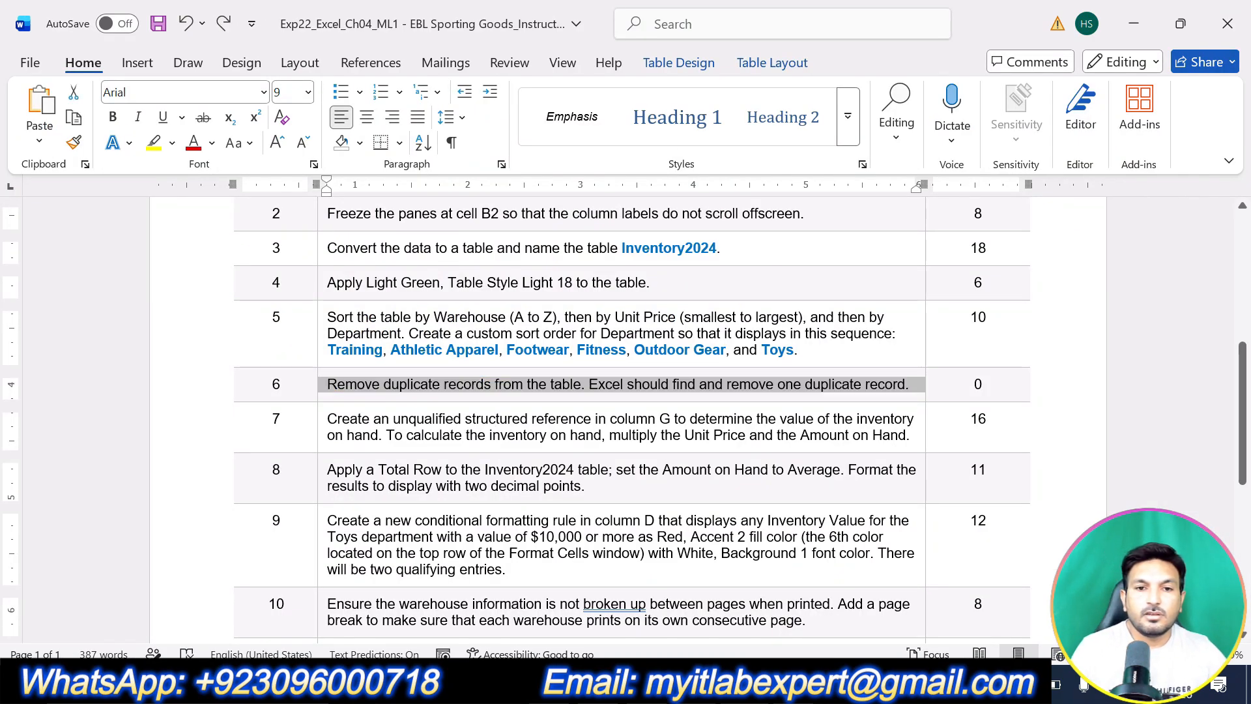
{"action": "left_click_drag", "start_coordinate": [906, 435], "coordinate": [395, 409]}
{"action": "left_click", "coordinate": [424, 383]}
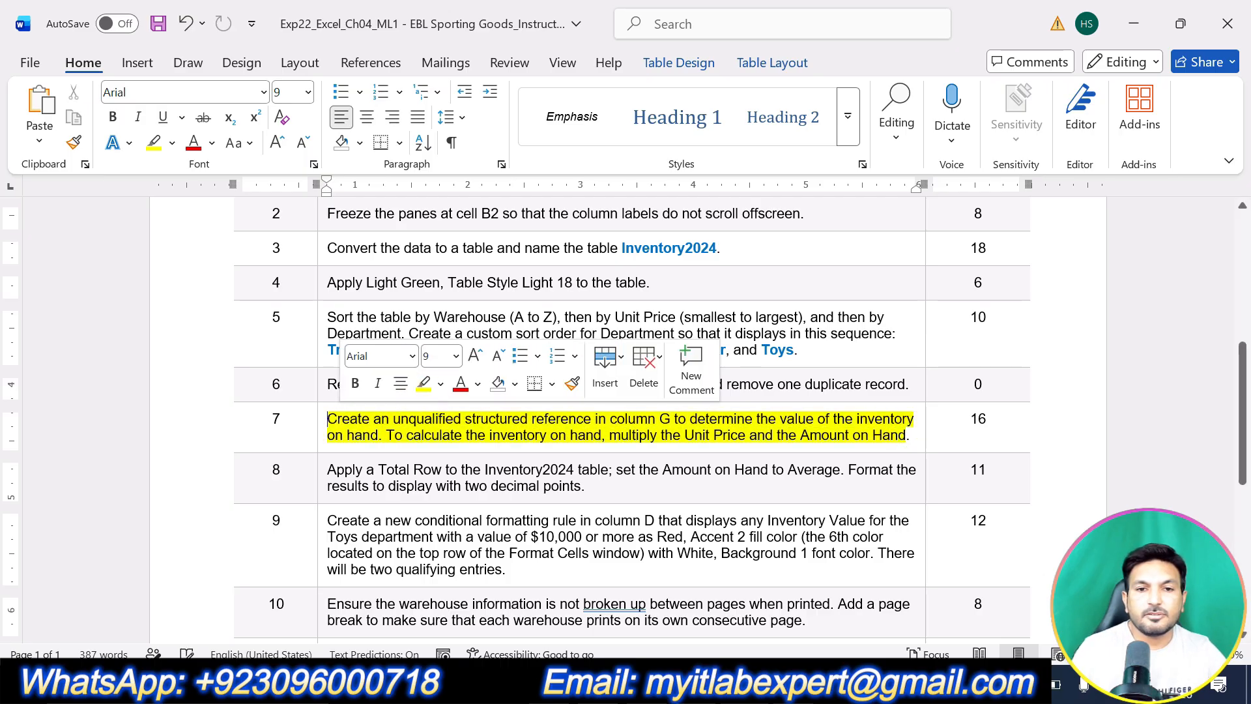
{"action": "scroll", "coordinate": [440, 432], "scroll_direction": "down", "scroll_amount": 1}
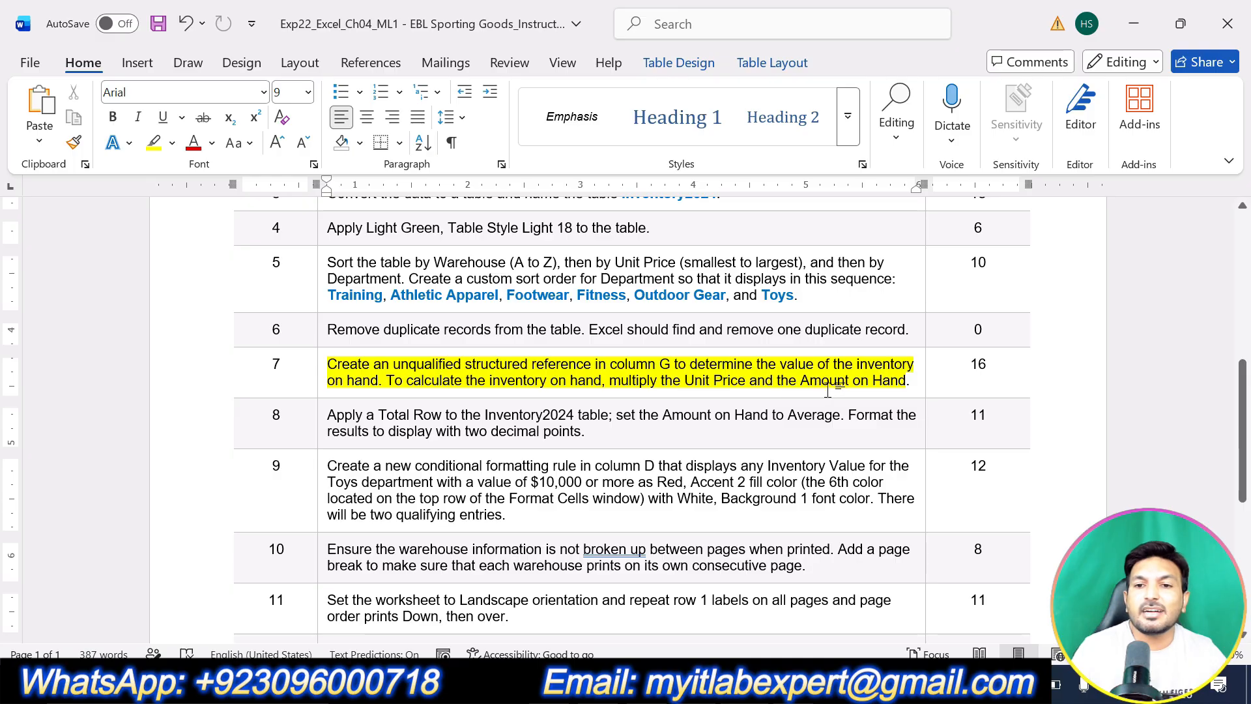
{"action": "left_click", "coordinate": [785, 682]}
Enter =[@[Unit Price]]*[@[Amount on Hand]] in G2 so the Inventory Value column auto-fills.
{"action": "scroll", "coordinate": [834, 391], "scroll_direction": "up", "scroll_amount": 20}
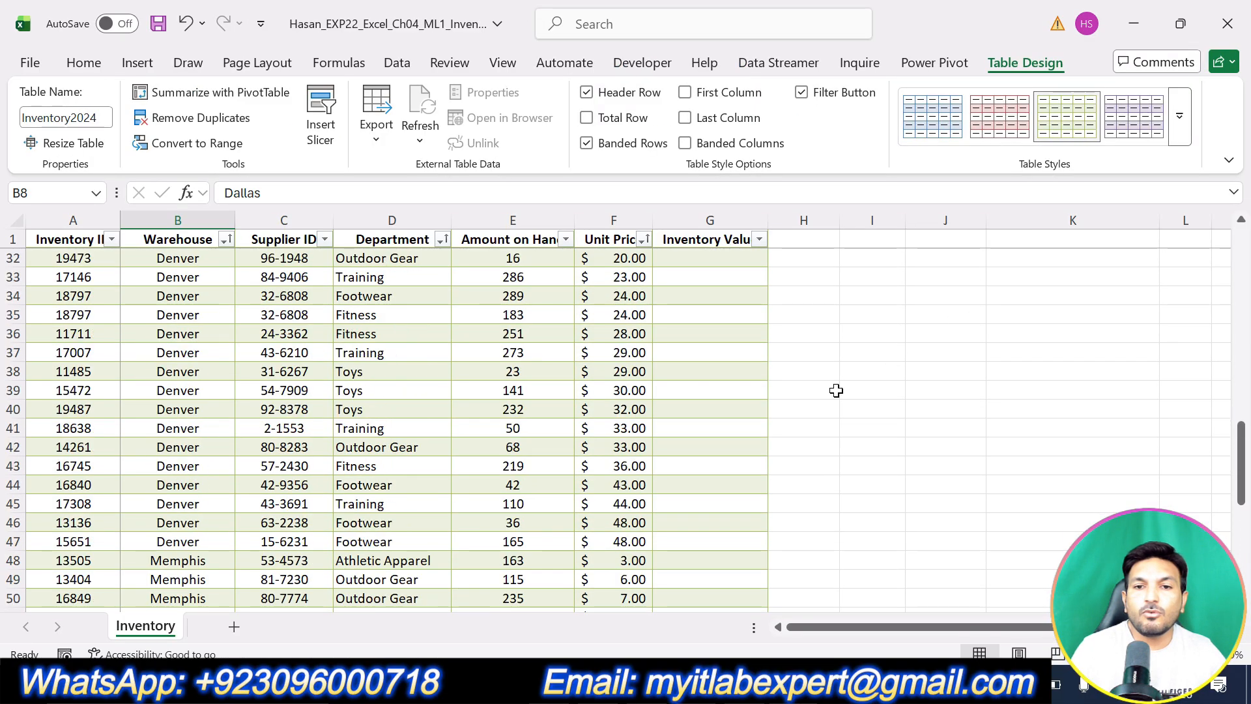
{"action": "scroll", "coordinate": [835, 391], "scroll_direction": "up", "scroll_amount": 2}
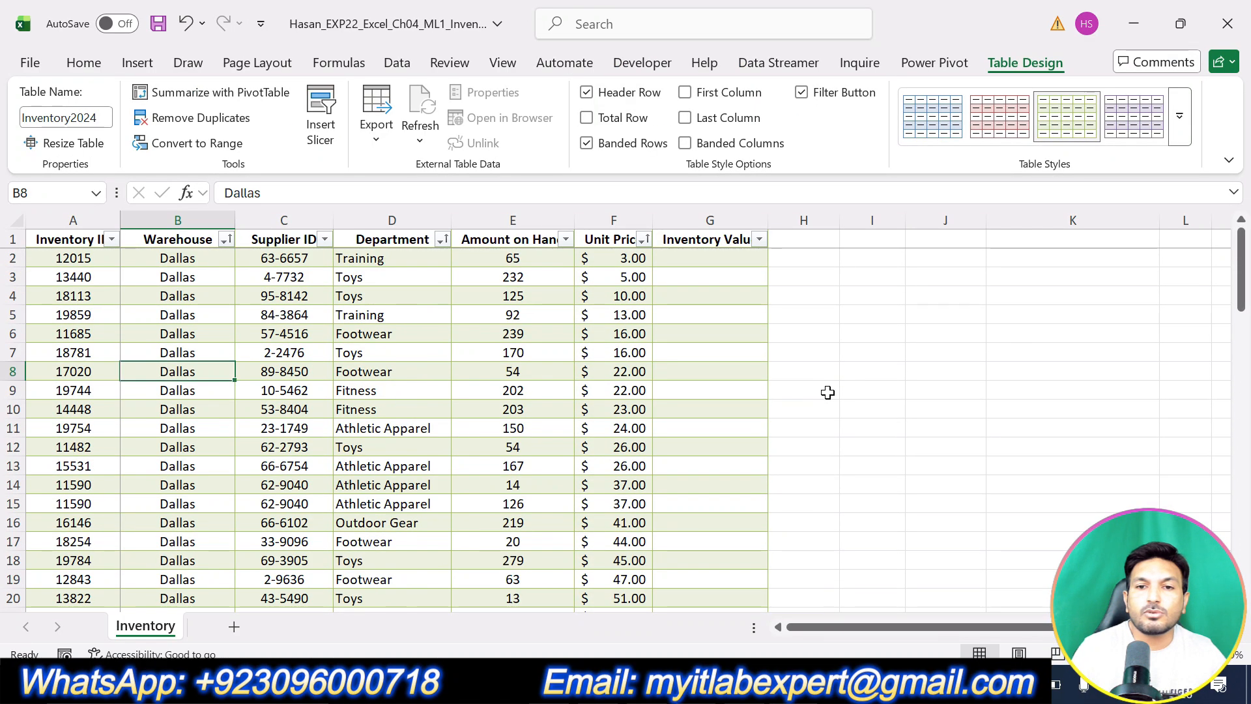
{"action": "left_click", "coordinate": [699, 258]}
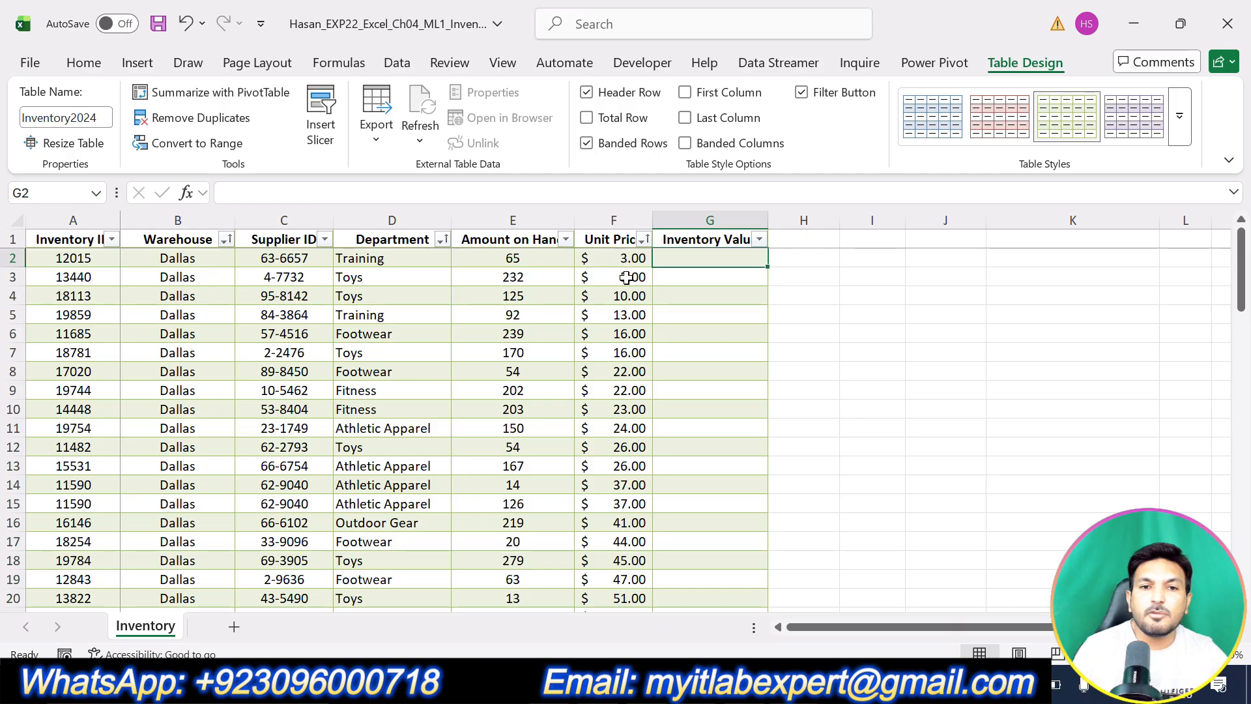
{"action": "key", "text": "alt+Tab"}
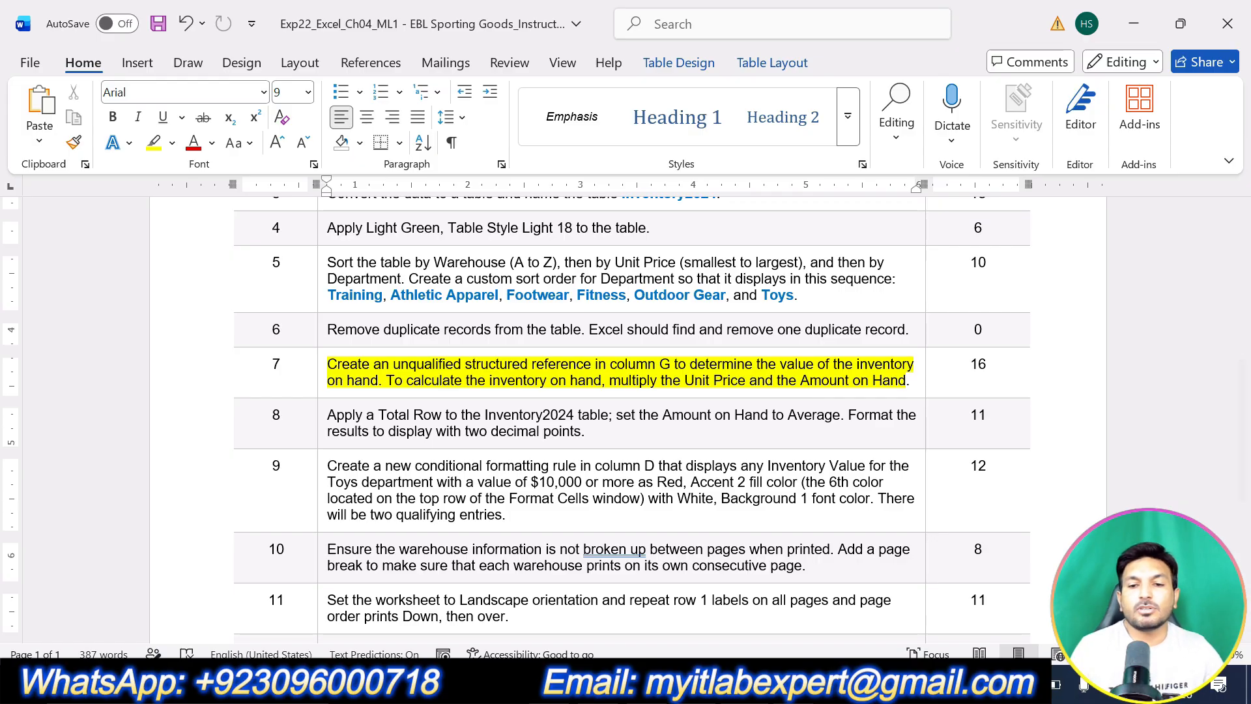
{"action": "key", "text": "alt+Tab"}
{"action": "type", "text": "="}
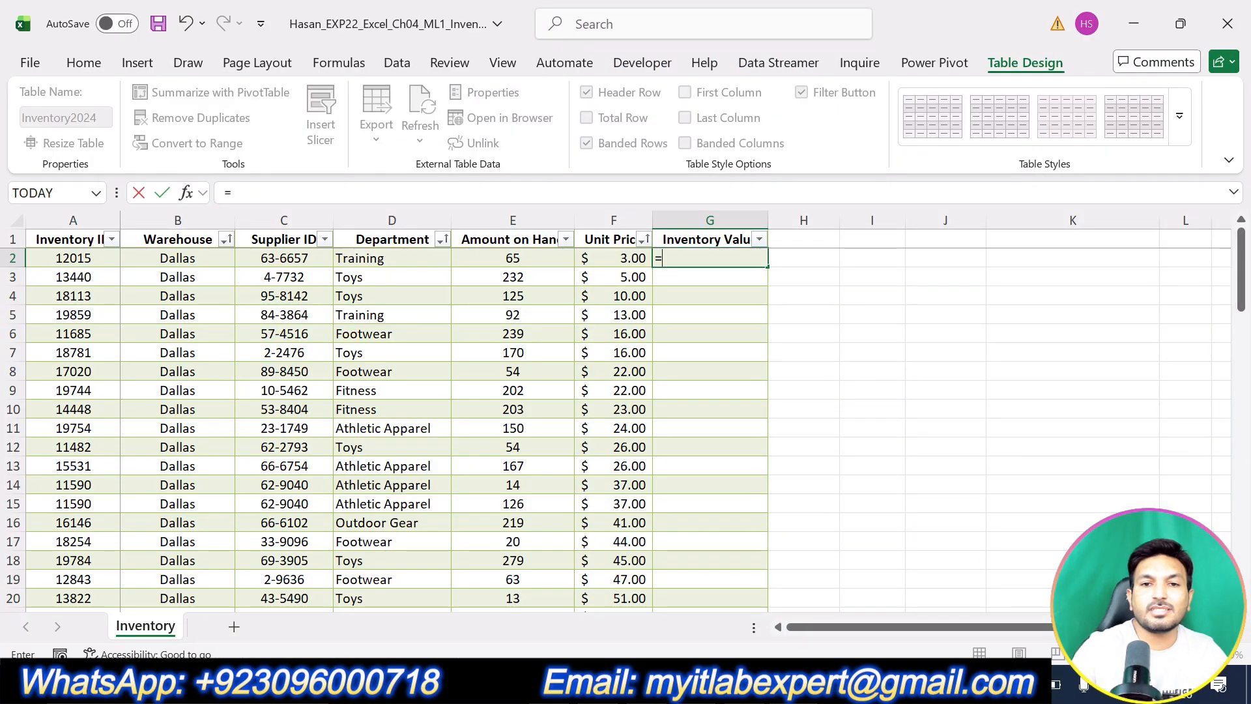
{"action": "left_click", "coordinate": [616, 263]}
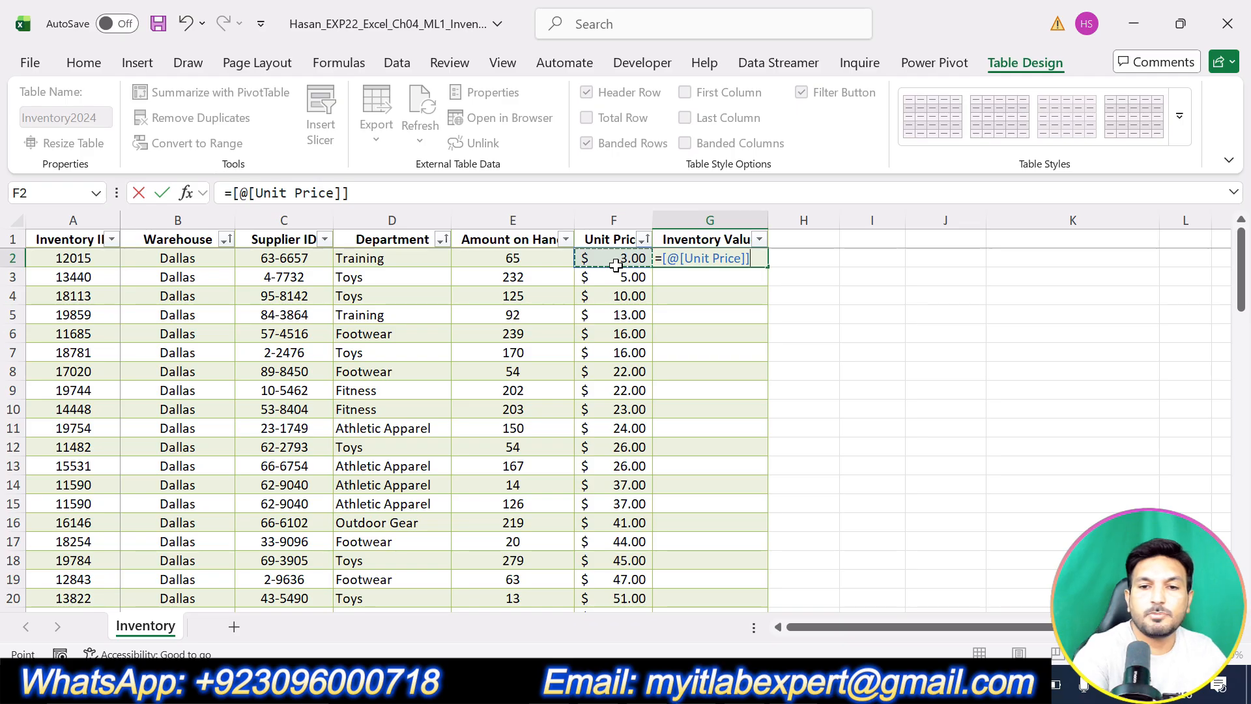
{"action": "type", "text": "*"}
{"action": "left_click", "coordinate": [459, 253]}
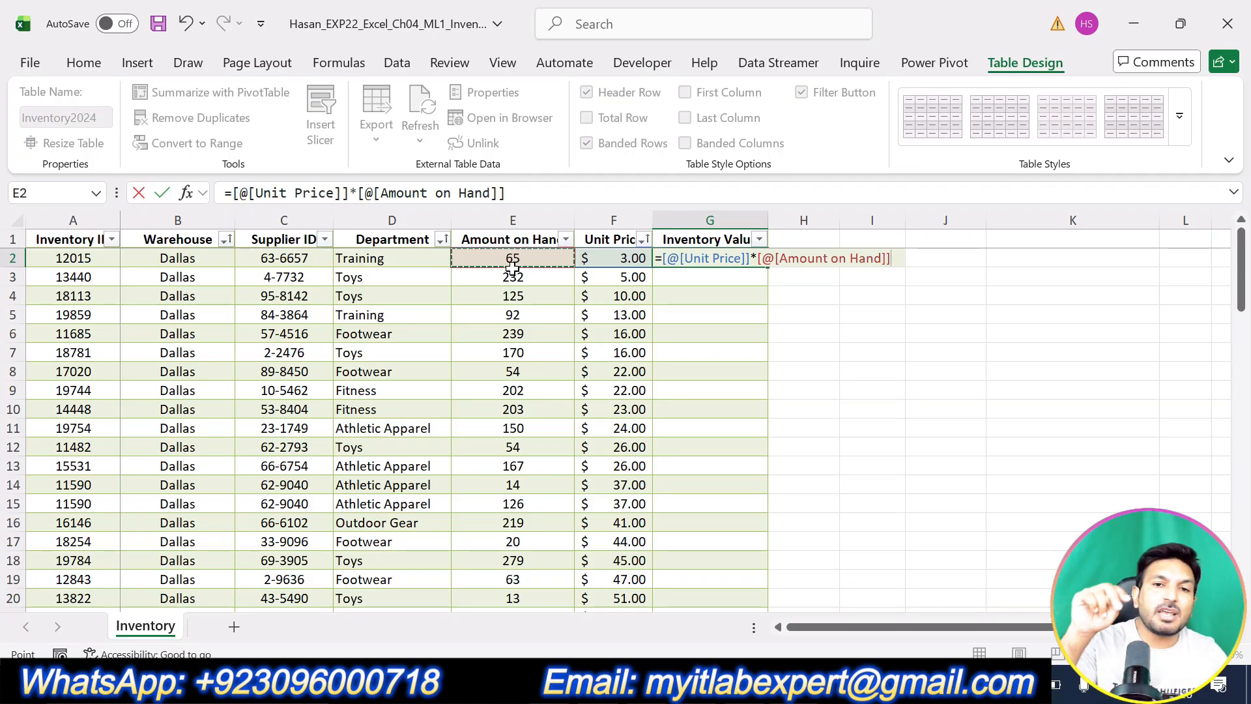
{"action": "key", "text": "Return"}
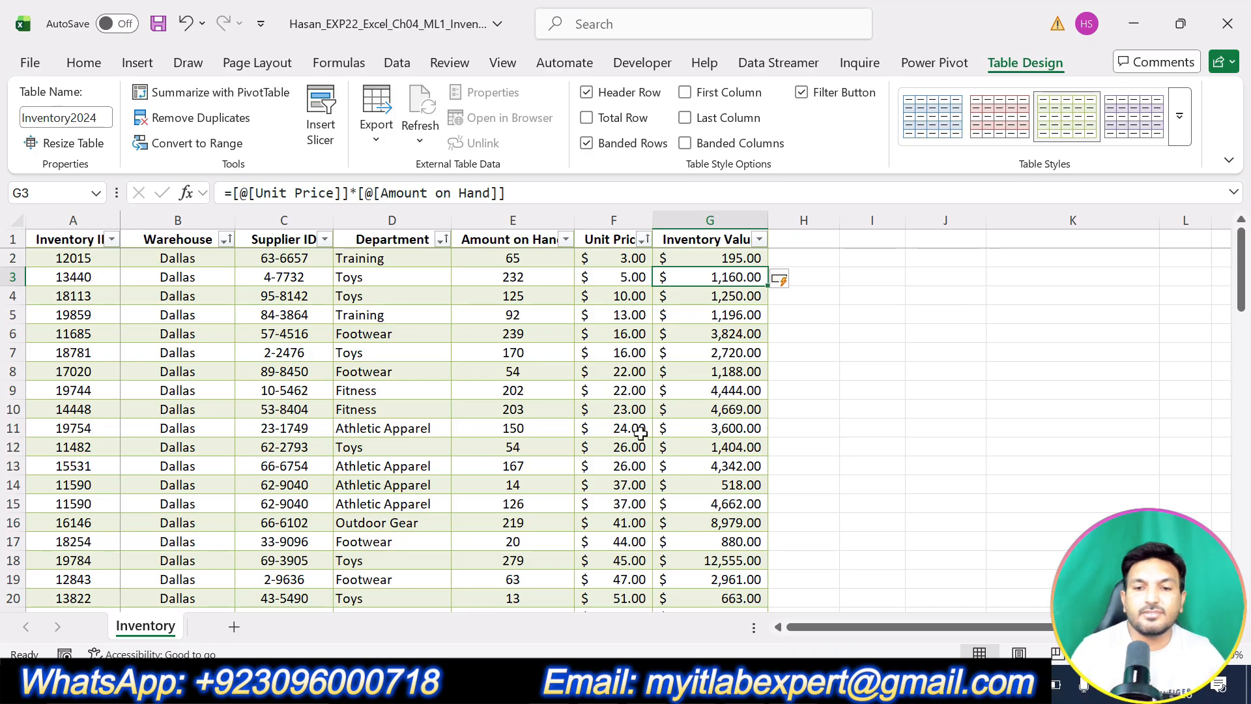
Move the yellow highlight in Word from task 7 to task 8's Total Row instruction.
{"action": "key", "text": "alt+Tab"}
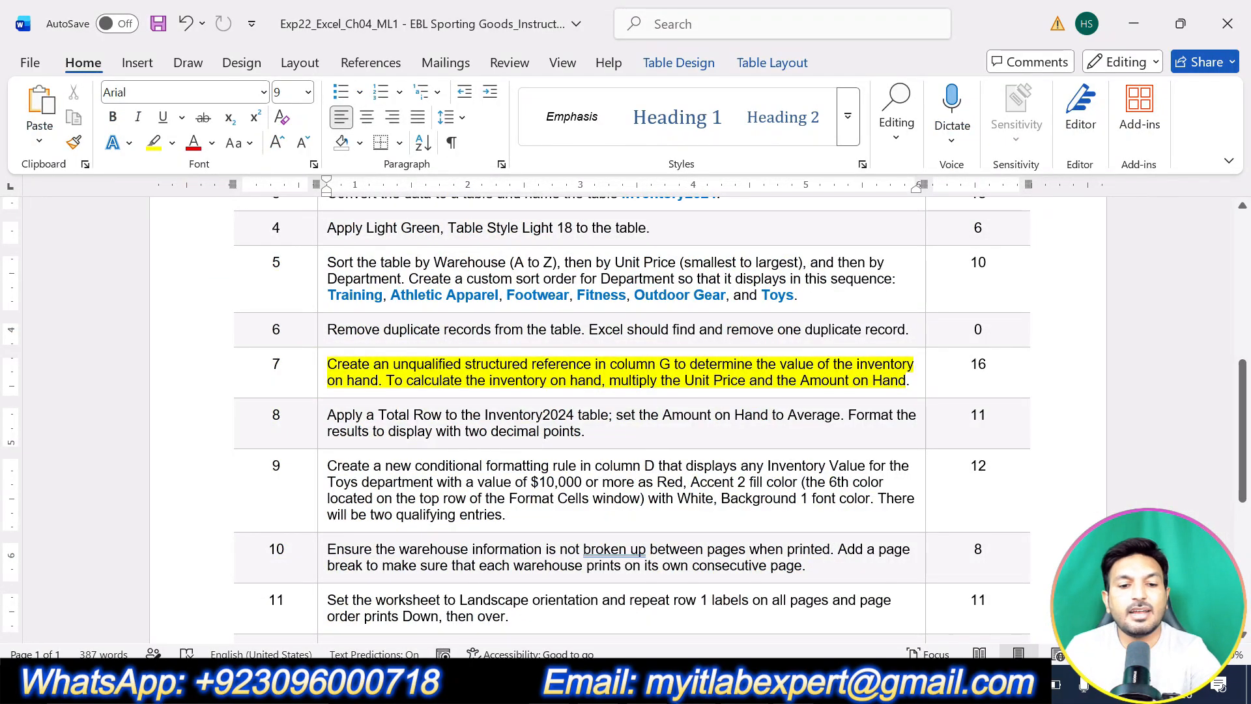
{"action": "triple_click", "coordinate": [440, 380]}
{"action": "scroll", "coordinate": [595, 449], "scroll_direction": "down", "scroll_amount": 4}
{"action": "scroll", "coordinate": [563, 401], "scroll_direction": "up", "scroll_amount": 3}
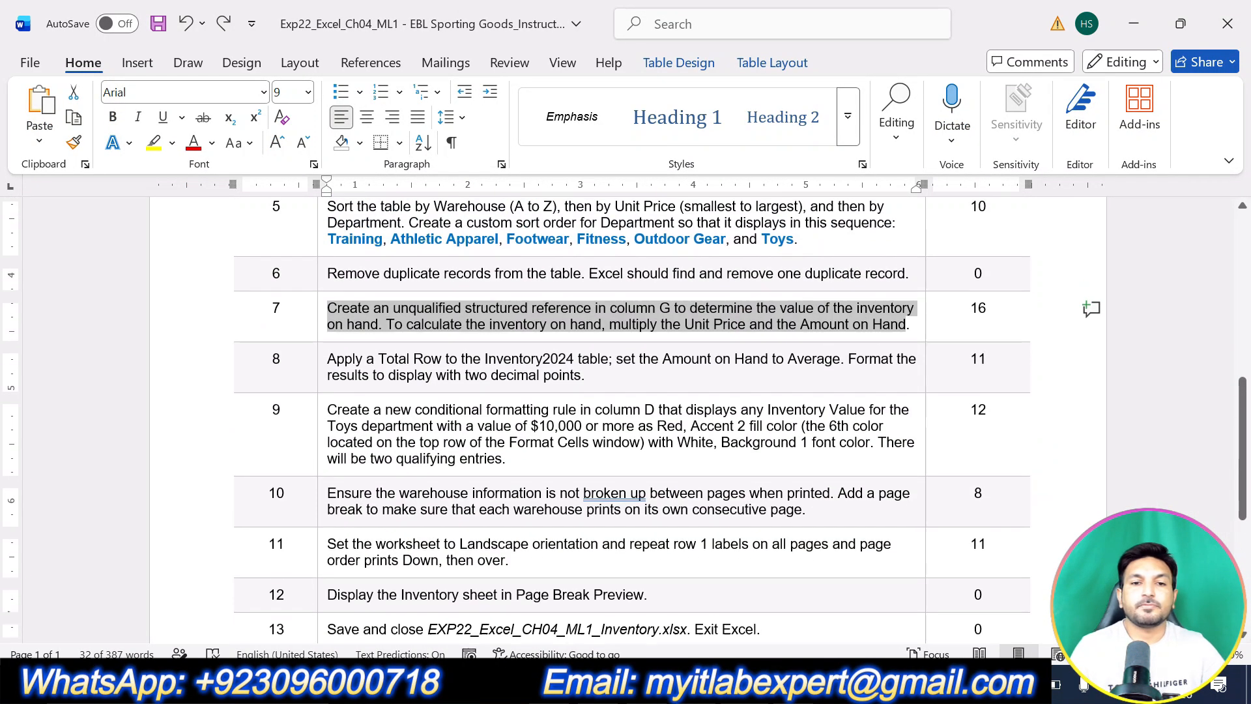
{"action": "left_click_drag", "start_coordinate": [598, 378], "coordinate": [349, 355]}
{"action": "left_click", "coordinate": [430, 326]}
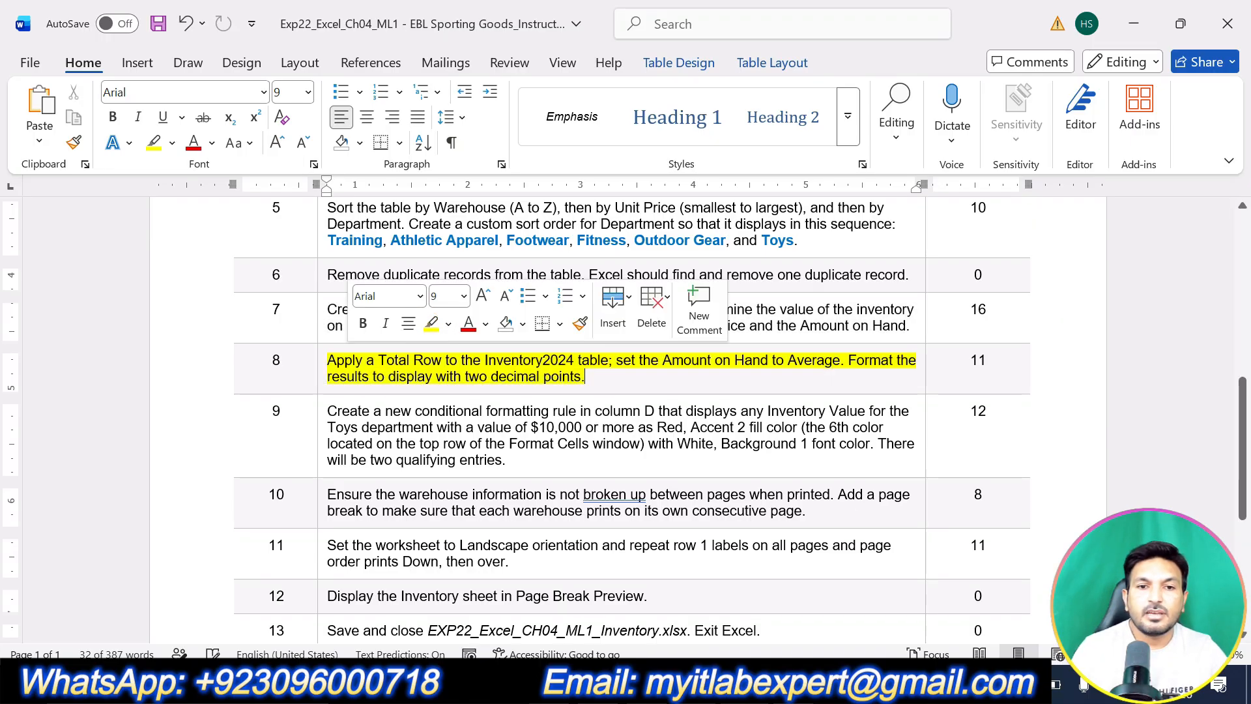
{"action": "left_click", "coordinate": [462, 376]}
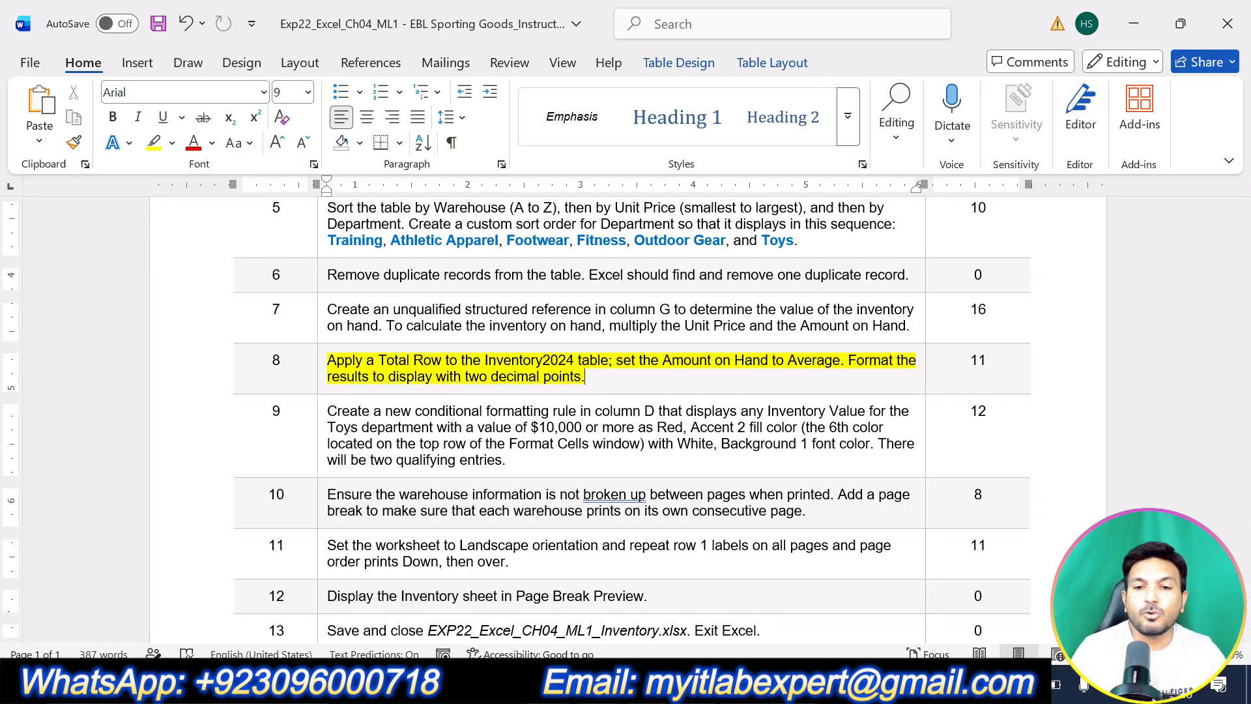
{"action": "key", "text": "alt+Tab"}
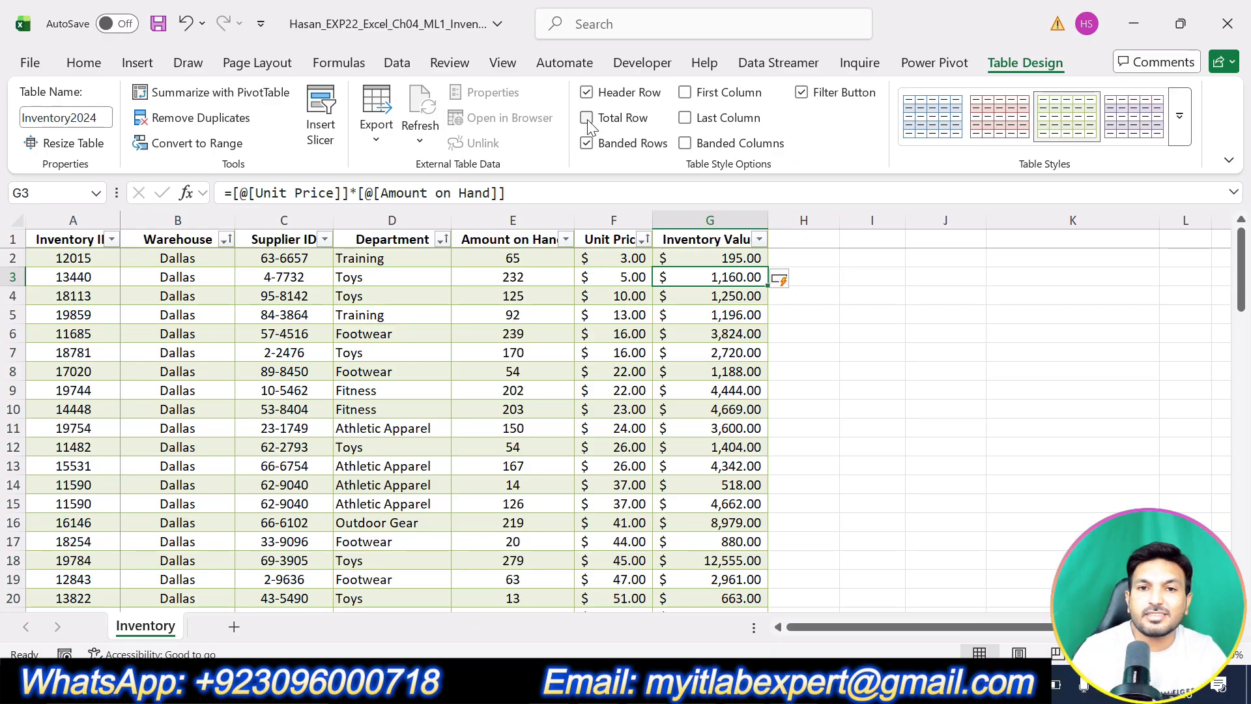
Add a Total Row to Inventory2024 and set E80 to average Amount on Hand.
{"action": "scroll", "coordinate": [836, 443], "scroll_direction": "down", "scroll_amount": 16}
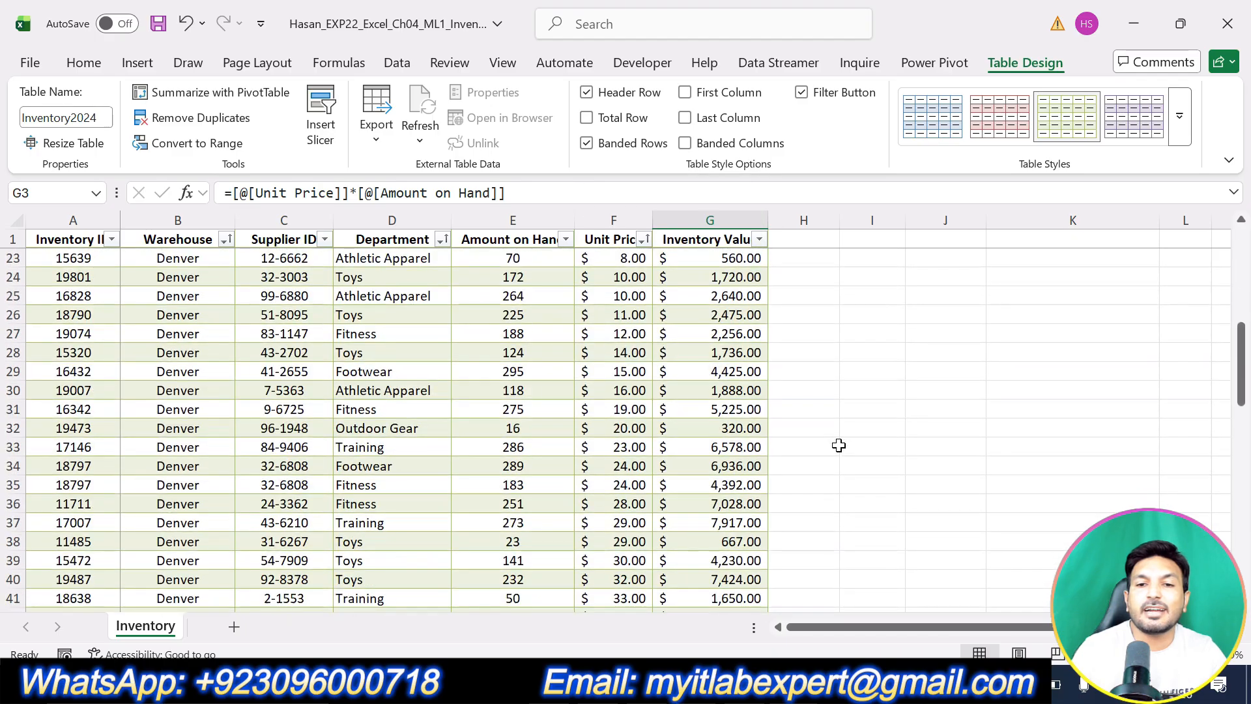
{"action": "scroll", "coordinate": [836, 444], "scroll_direction": "down", "scroll_amount": 8}
{"action": "scroll", "coordinate": [834, 443], "scroll_direction": "down", "scroll_amount": 1}
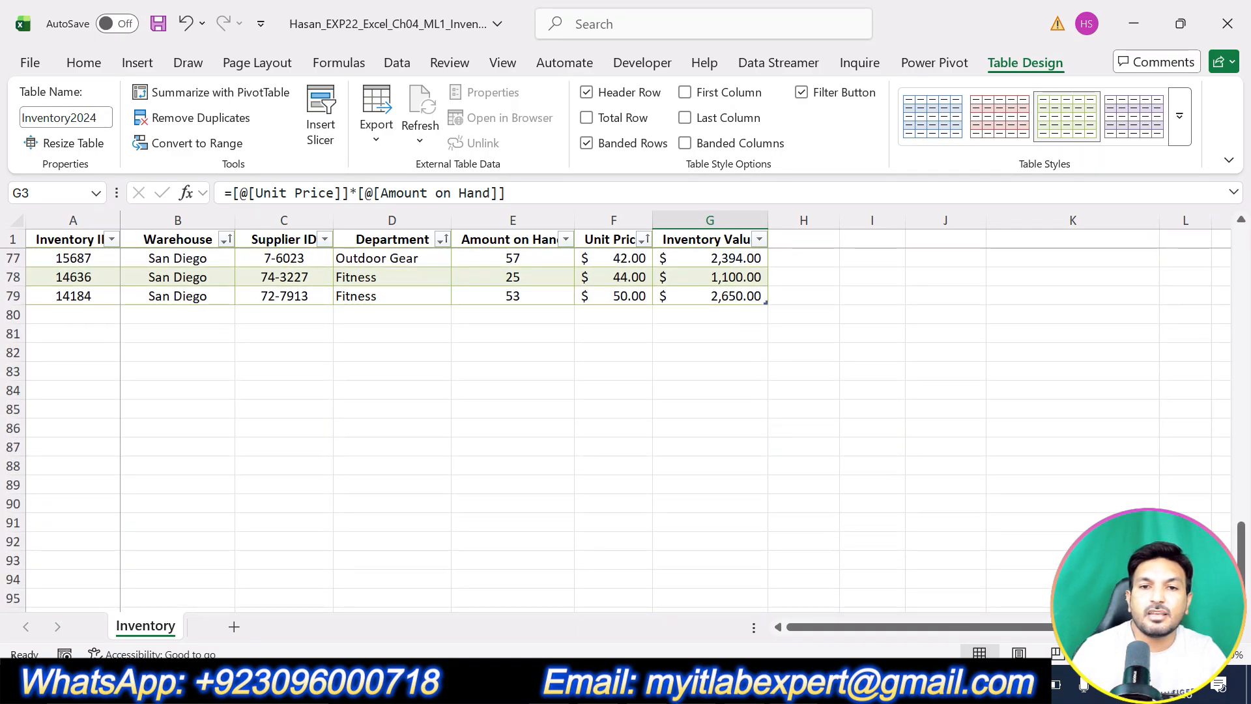
{"action": "left_click", "coordinate": [586, 118]}
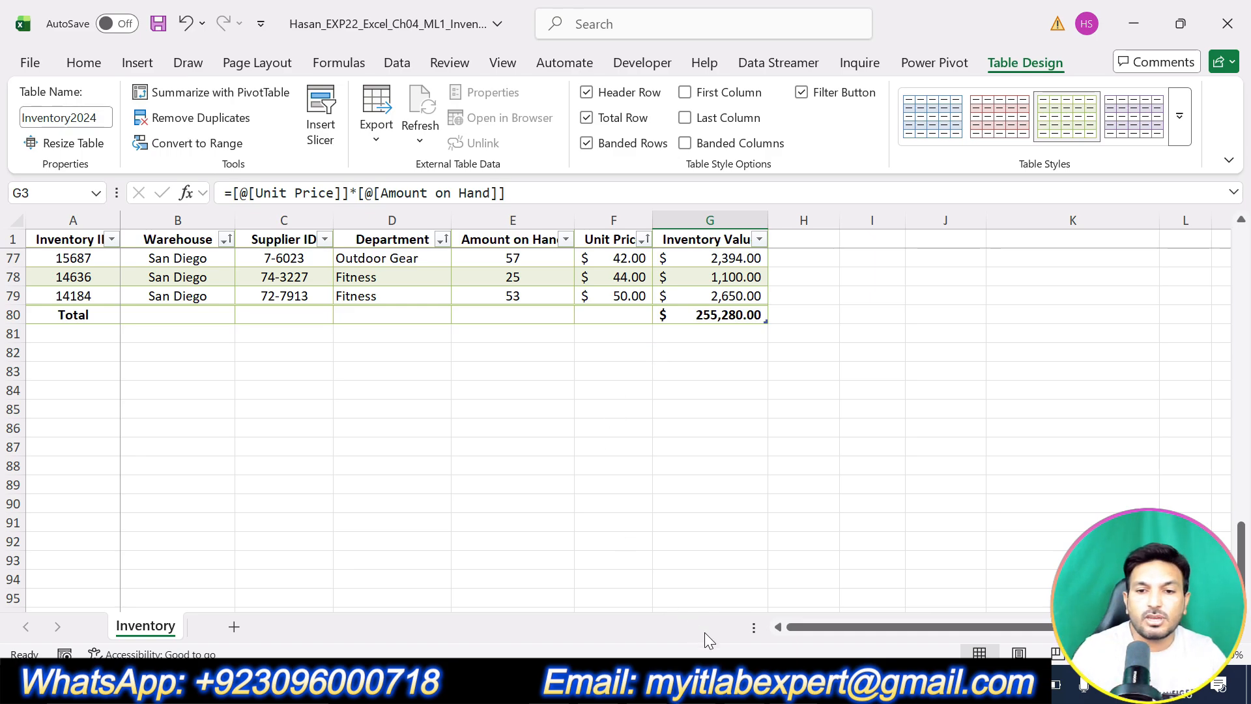
{"action": "left_click", "coordinate": [722, 684]}
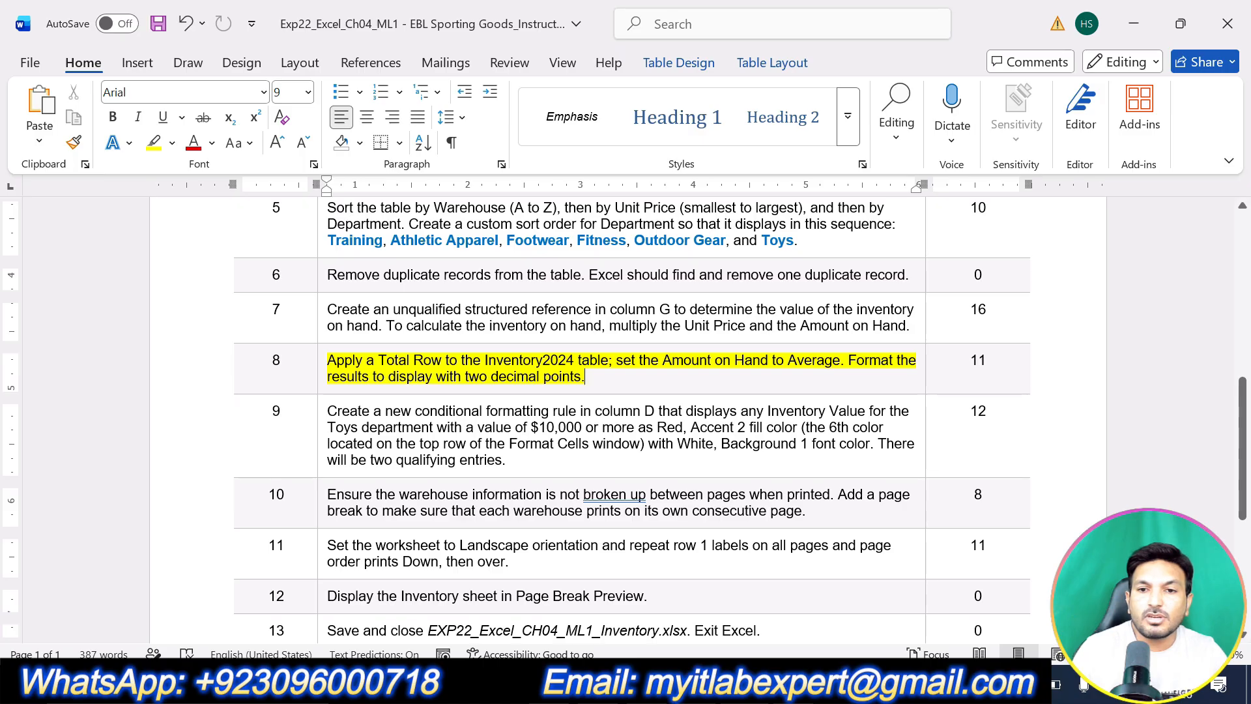
{"action": "left_click", "coordinate": [717, 684]}
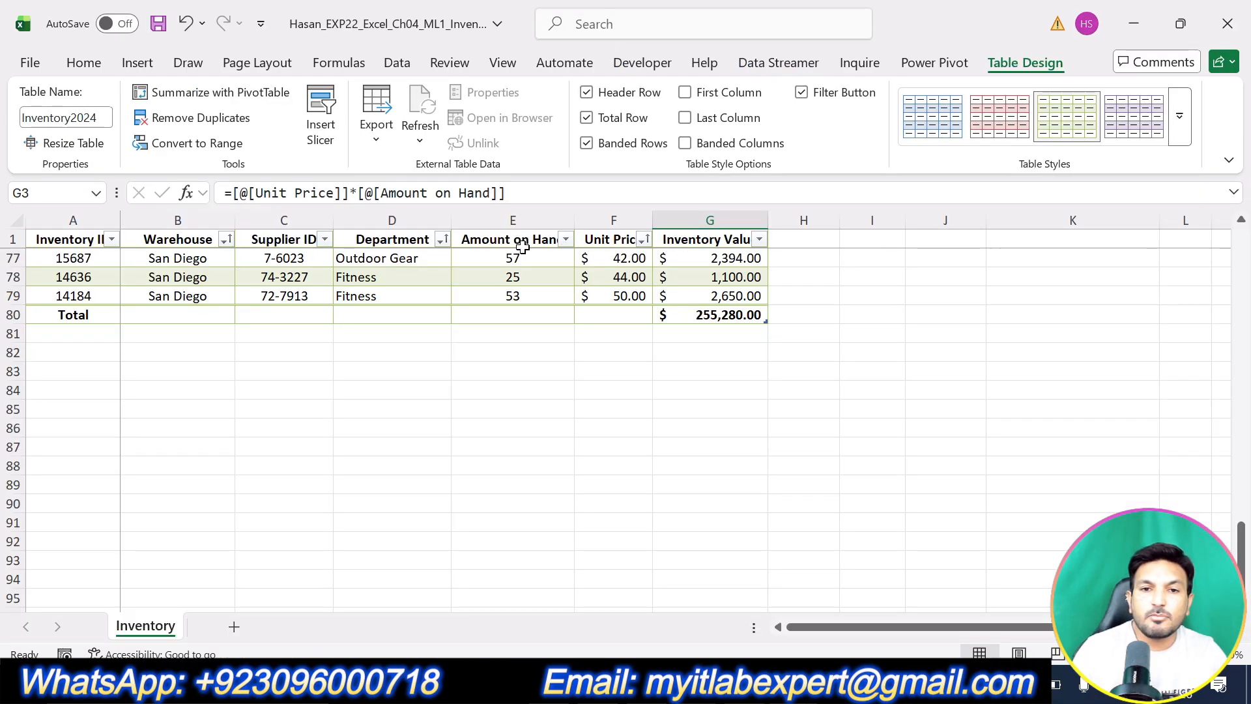
{"action": "left_click", "coordinate": [534, 312]}
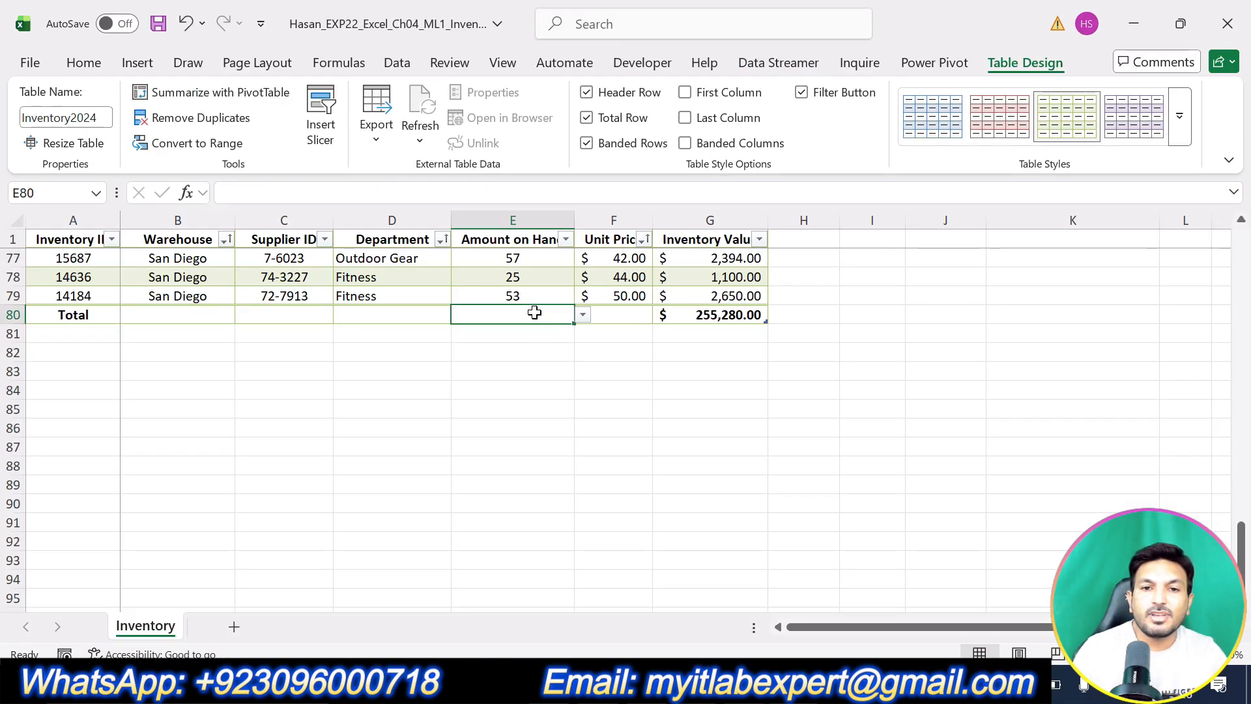
{"action": "left_click", "coordinate": [584, 316]}
{"action": "left_click", "coordinate": [508, 345]}
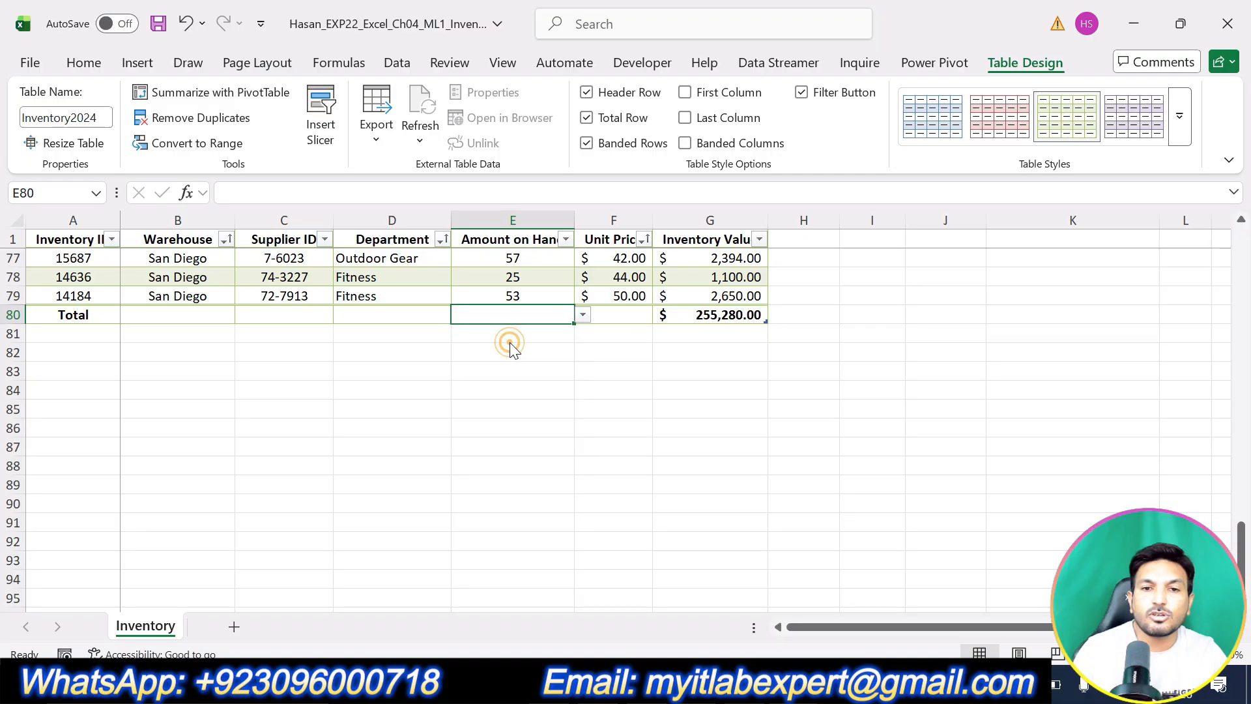
{"action": "left_click", "coordinate": [764, 683]}
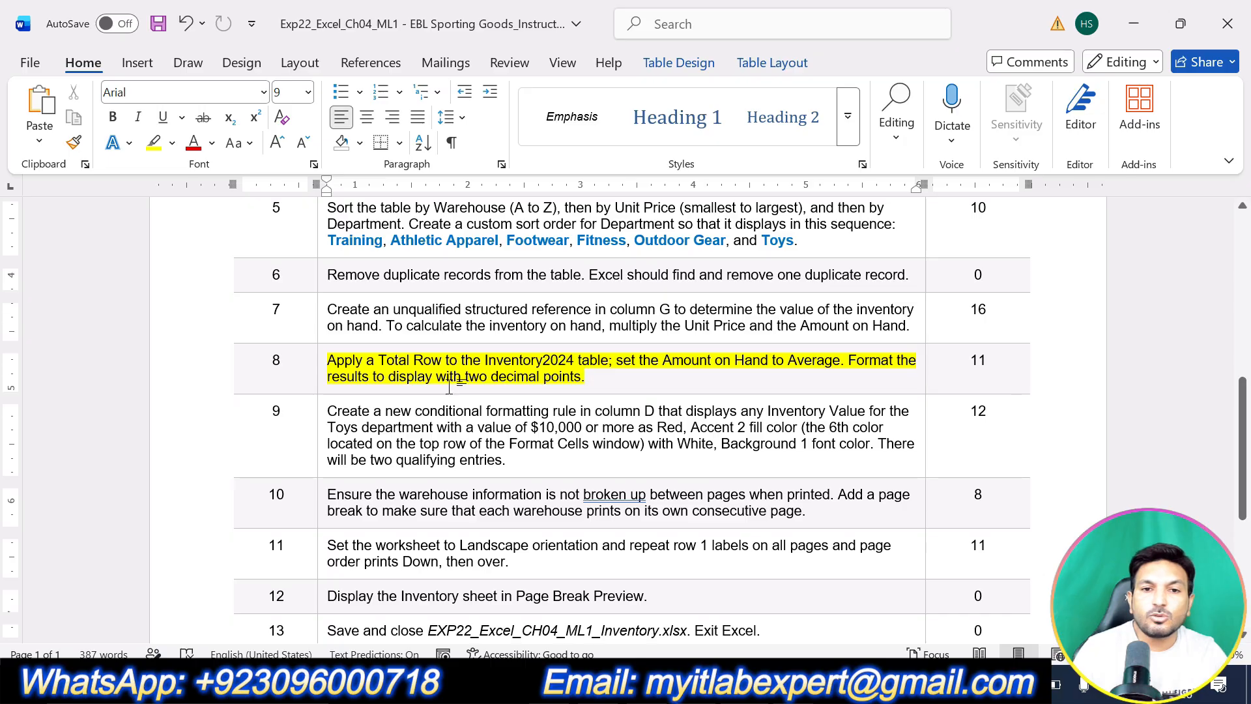
{"action": "key", "text": "alt+Tab"}
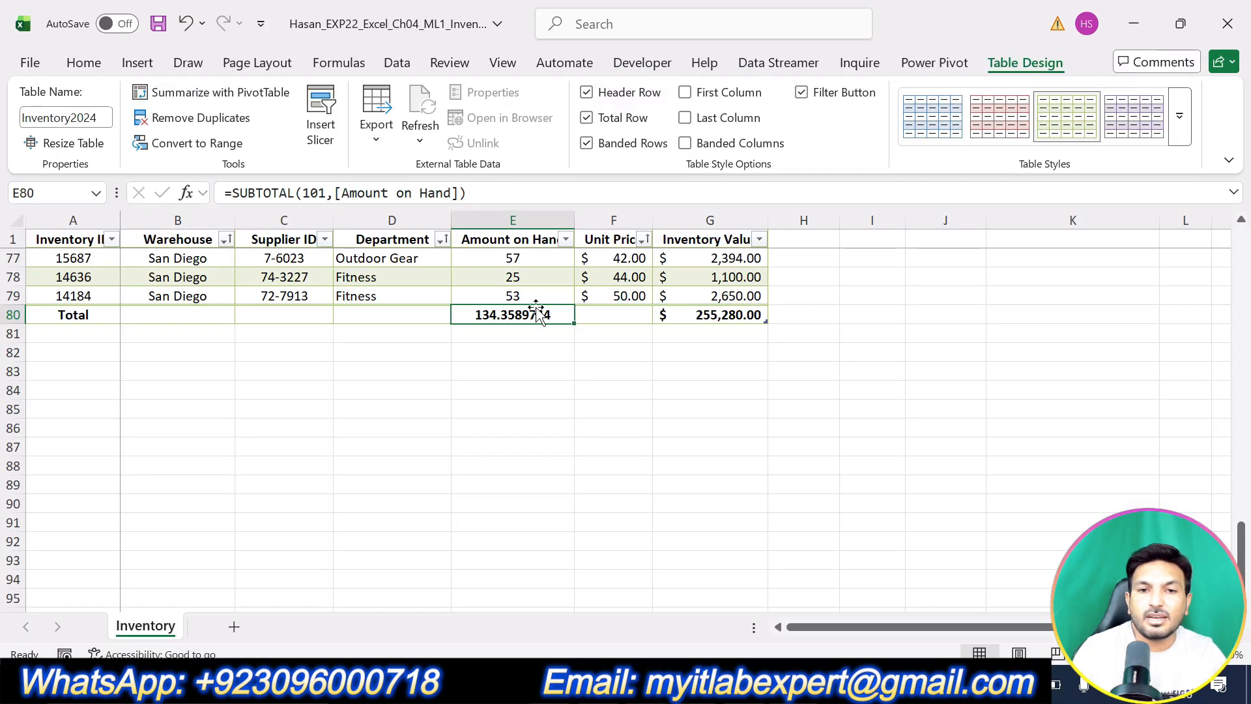
Reduce the Amount on Hand average to two decimal places, showing 134.36.
{"action": "left_click", "coordinate": [84, 62]}
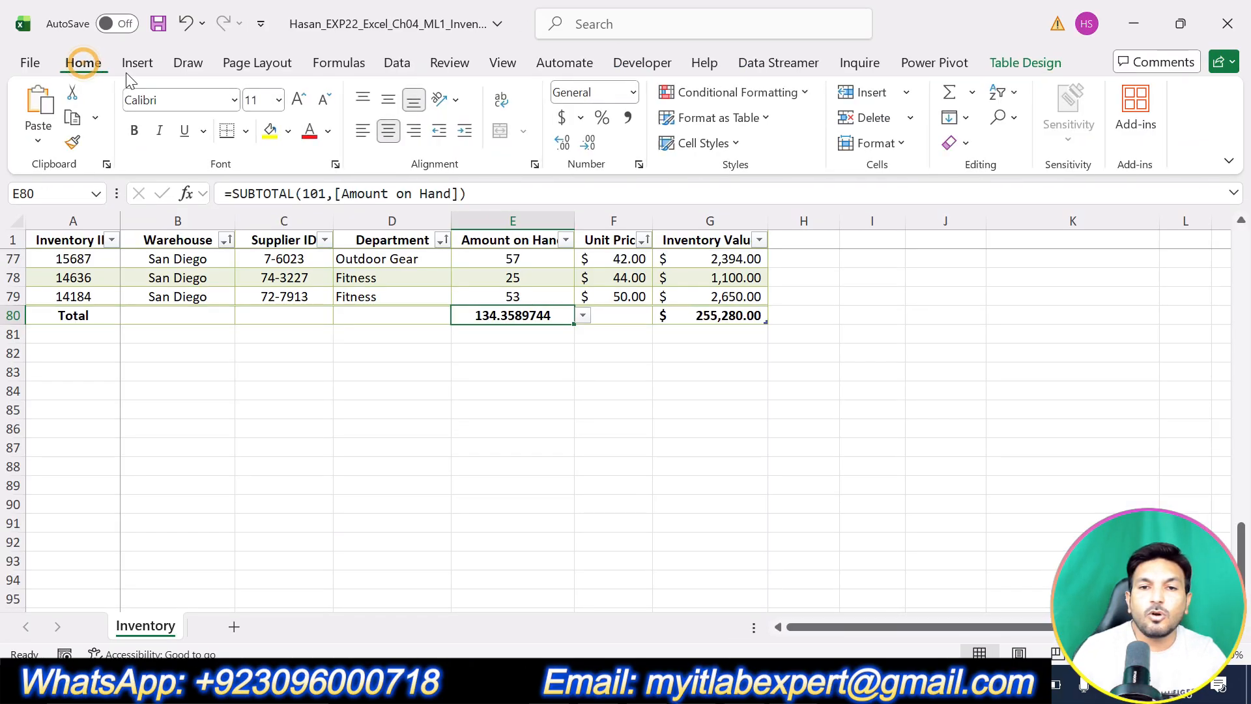
{"action": "left_click", "coordinate": [591, 142]}
{"action": "left_click", "coordinate": [590, 142]}
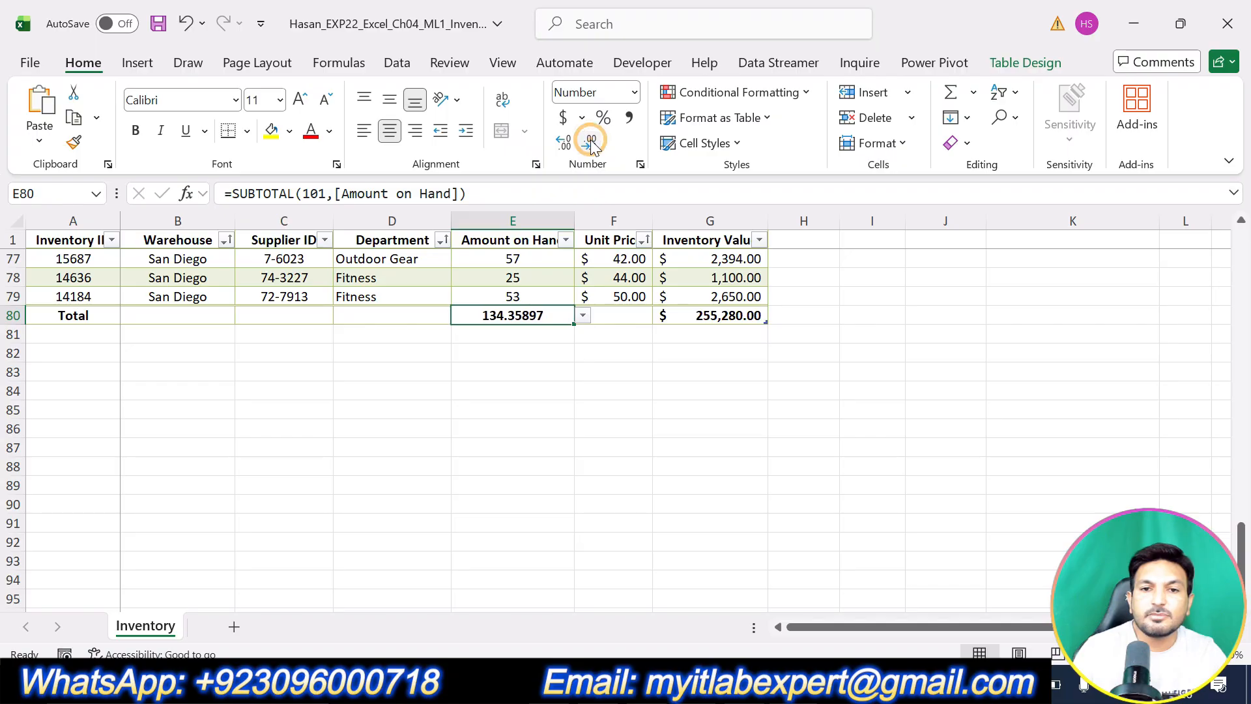
{"action": "left_click", "coordinate": [591, 142]}
{"action": "left_click", "coordinate": [591, 142]}
{"action": "left_click", "coordinate": [591, 142]}
{"action": "left_click", "coordinate": [631, 446]}
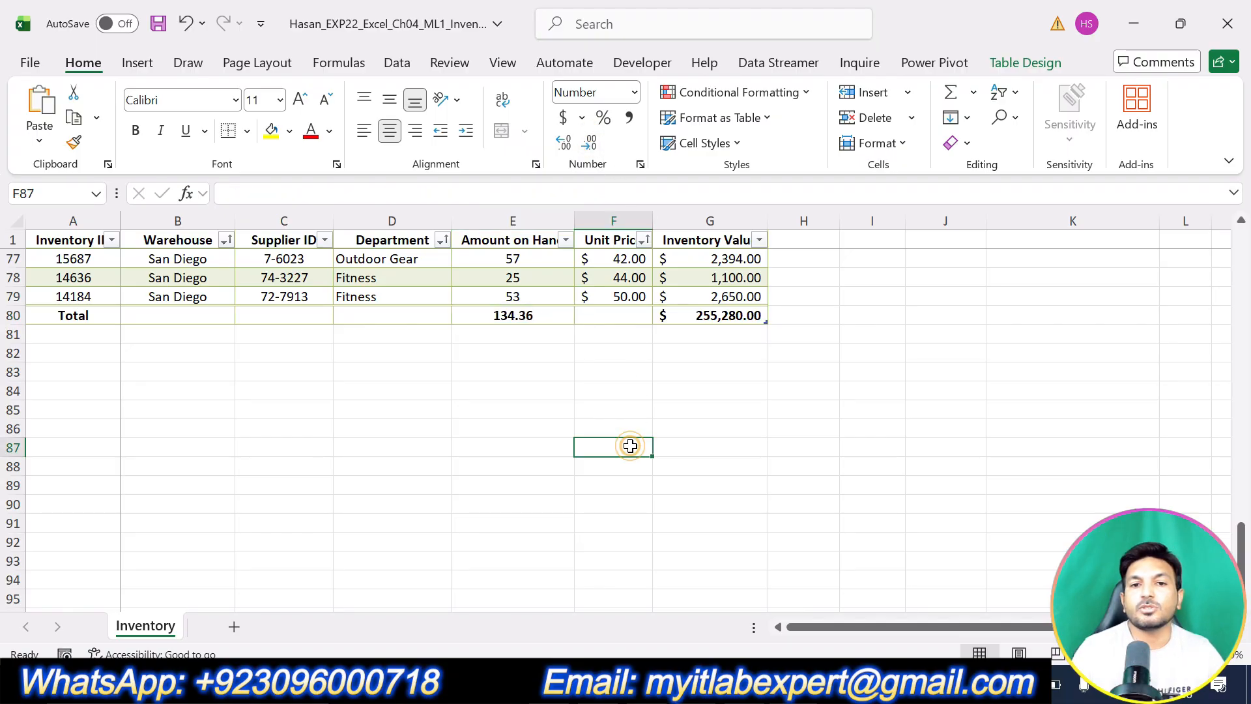
{"action": "scroll", "coordinate": [545, 410], "scroll_direction": "up", "scroll_amount": 10}
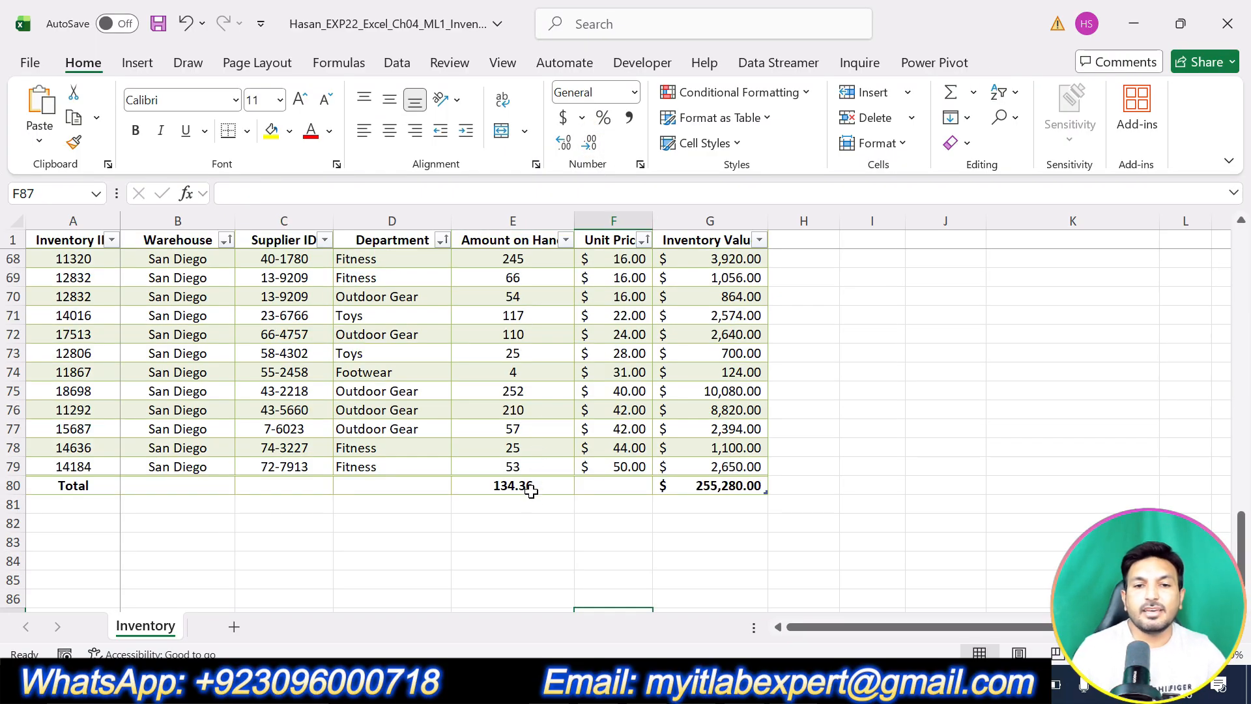
{"action": "scroll", "coordinate": [537, 500], "scroll_direction": "up", "scroll_amount": 3}
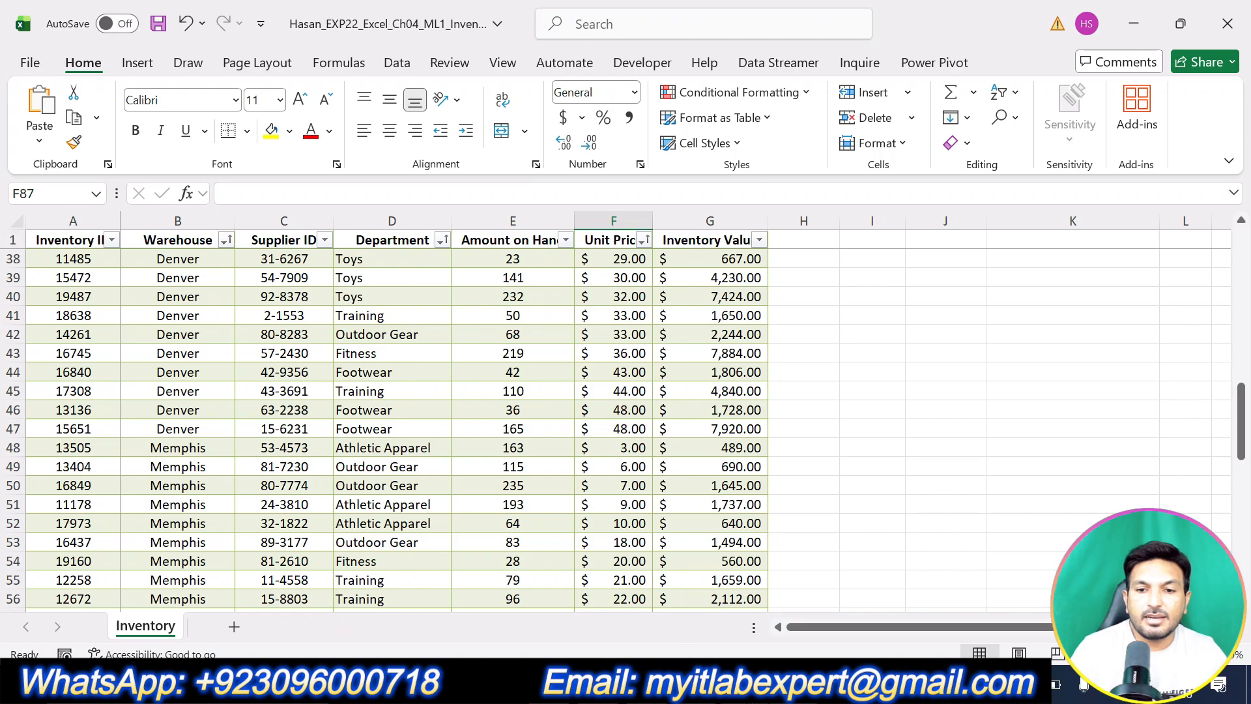
Undo the step 8 highlight in the Word instructions and switch to the finished workbook.
{"action": "key", "text": "alt+Tab"}
{"action": "scroll", "coordinate": [626, 417], "scroll_direction": "down", "scroll_amount": 2}
{"action": "scroll", "coordinate": [625, 417], "scroll_direction": "up", "scroll_amount": 2}
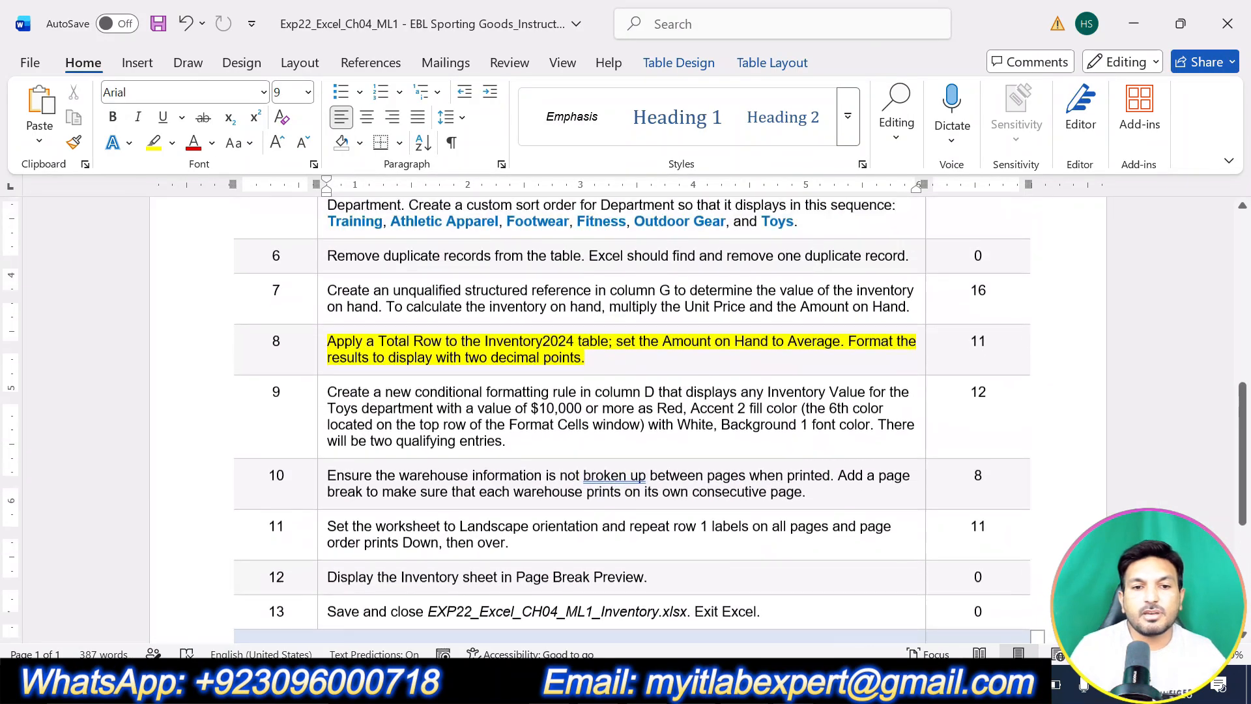
{"action": "key", "text": "ctrl+z"}
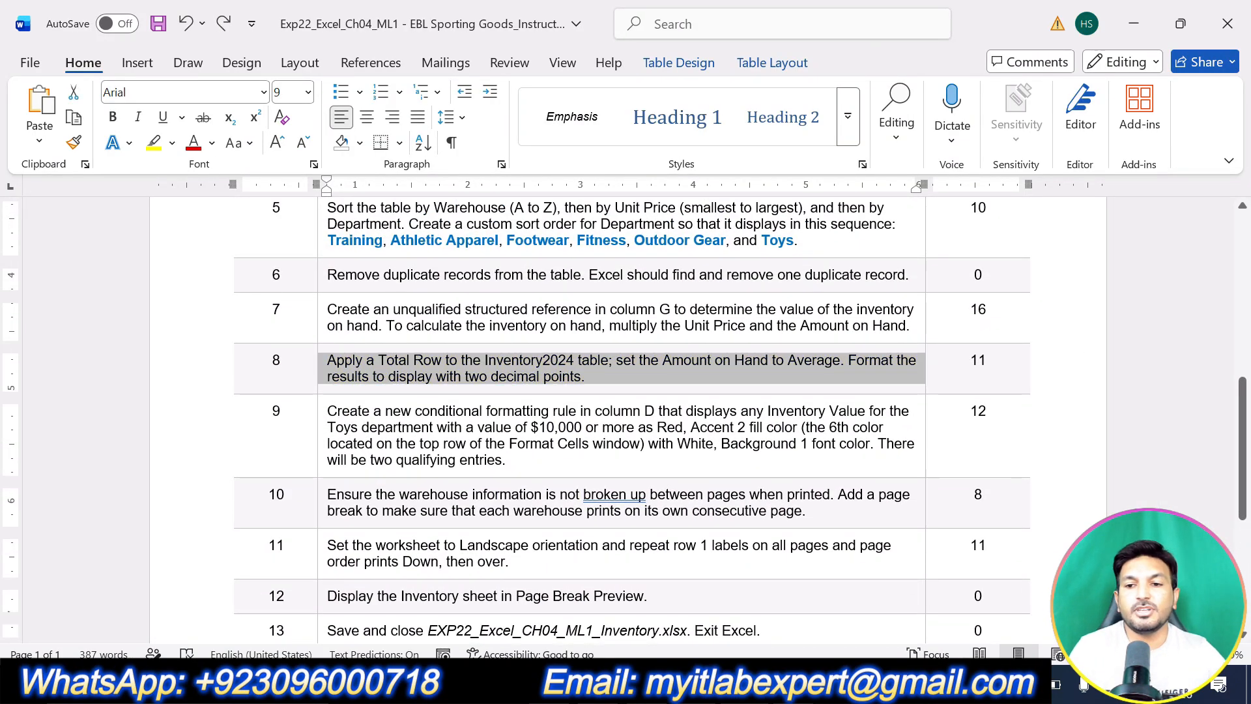
{"action": "scroll", "coordinate": [671, 493], "scroll_direction": "up", "scroll_amount": 2}
{"action": "scroll", "coordinate": [672, 492], "scroll_direction": "up", "scroll_amount": 1}
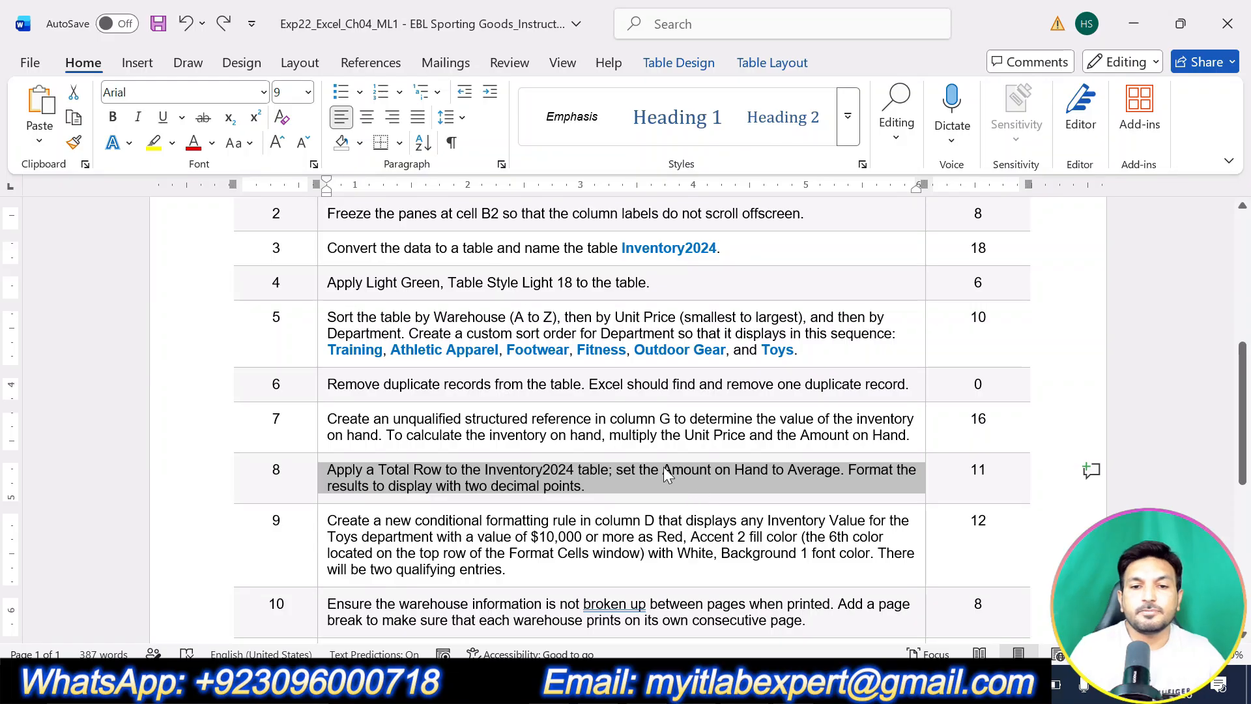
{"action": "left_click", "coordinate": [647, 490]}
{"action": "key", "text": "alt+Tab"}
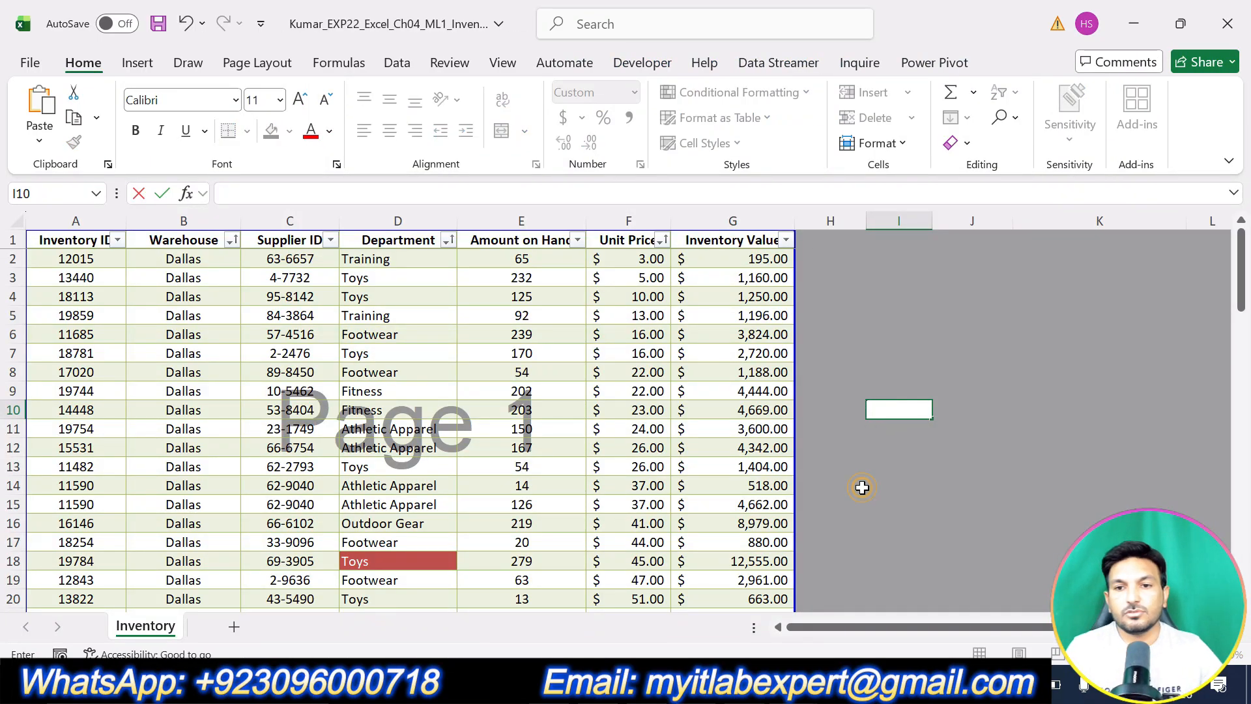
{"action": "left_click", "coordinate": [641, 467]}
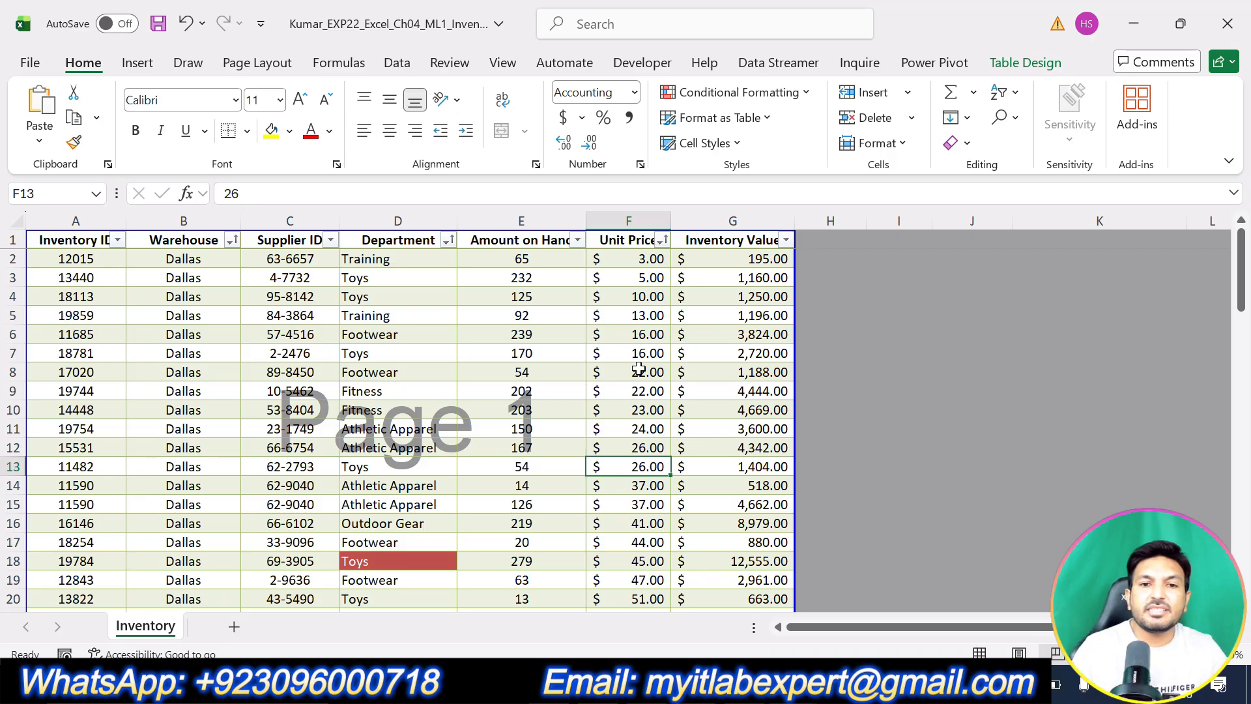
{"action": "scroll", "coordinate": [704, 493], "scroll_direction": "up", "scroll_amount": 2}
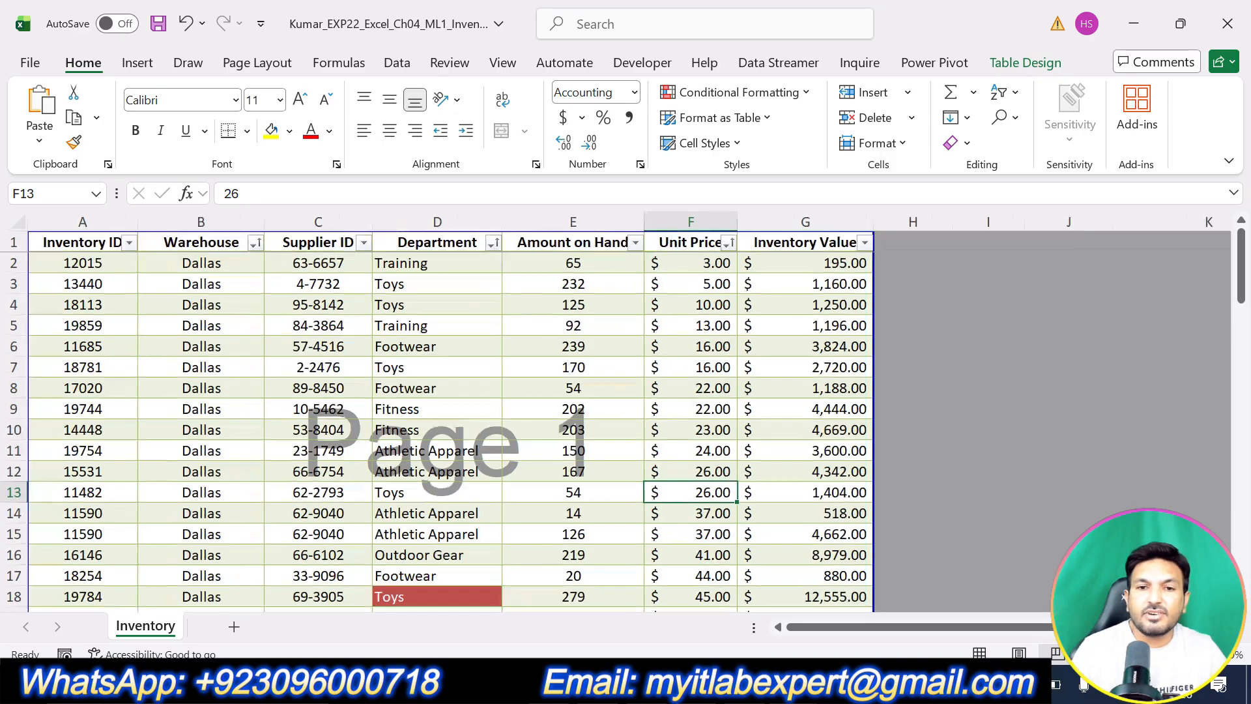
{"action": "scroll", "coordinate": [704, 493], "scroll_direction": "down", "scroll_amount": 7}
{"action": "scroll", "coordinate": [703, 493], "scroll_direction": "down", "scroll_amount": 18}
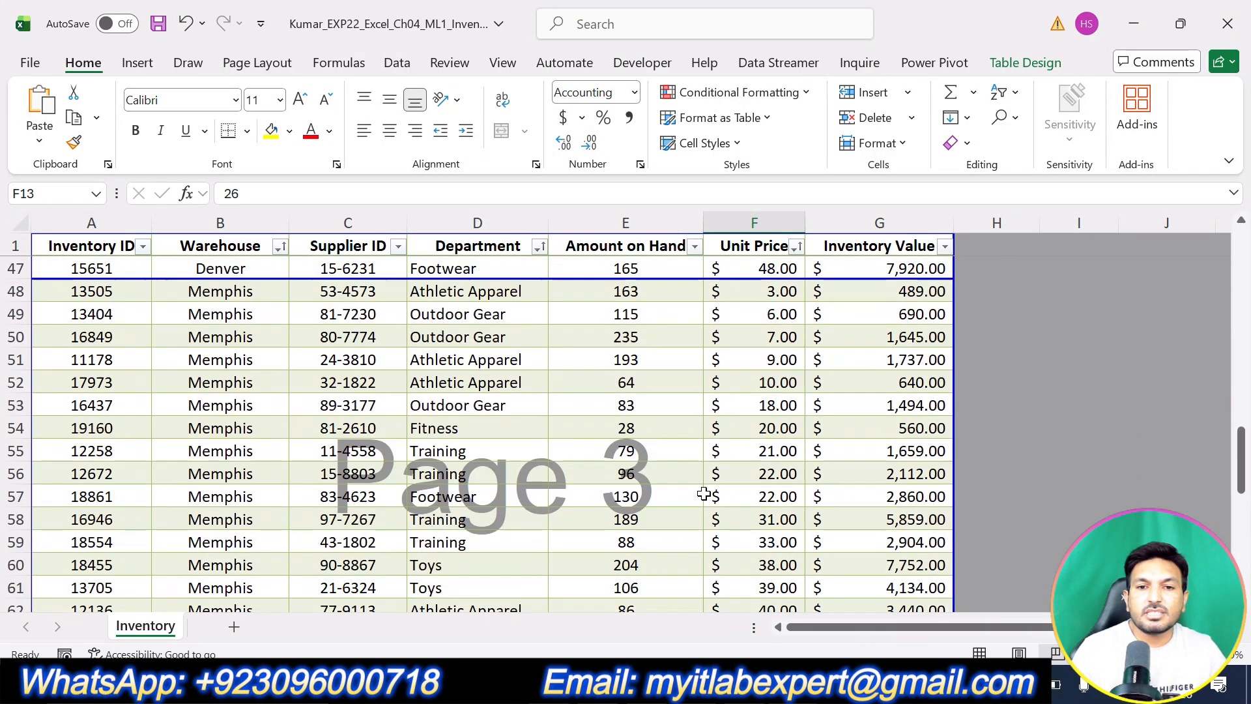
{"action": "scroll", "coordinate": [703, 495], "scroll_direction": "up", "scroll_amount": 8}
{"action": "scroll", "coordinate": [703, 497], "scroll_direction": "up", "scroll_amount": 17}
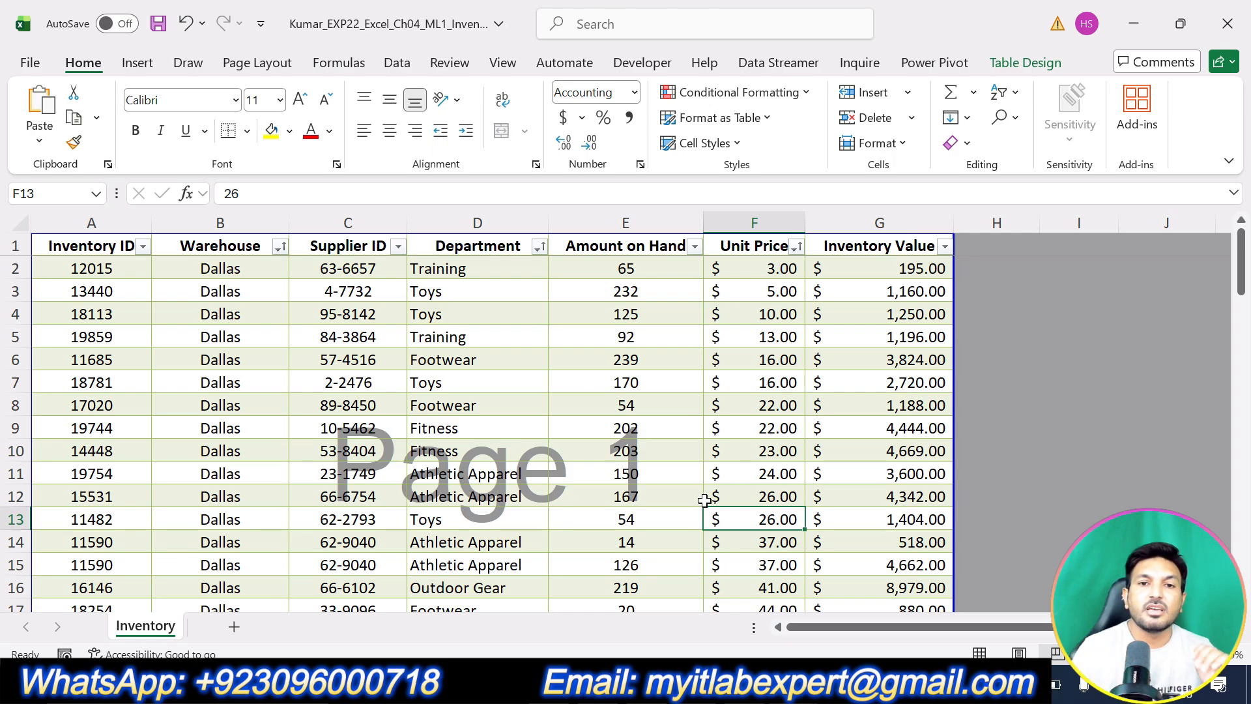
{"action": "scroll", "coordinate": [719, 497], "scroll_direction": "down", "scroll_amount": 17}
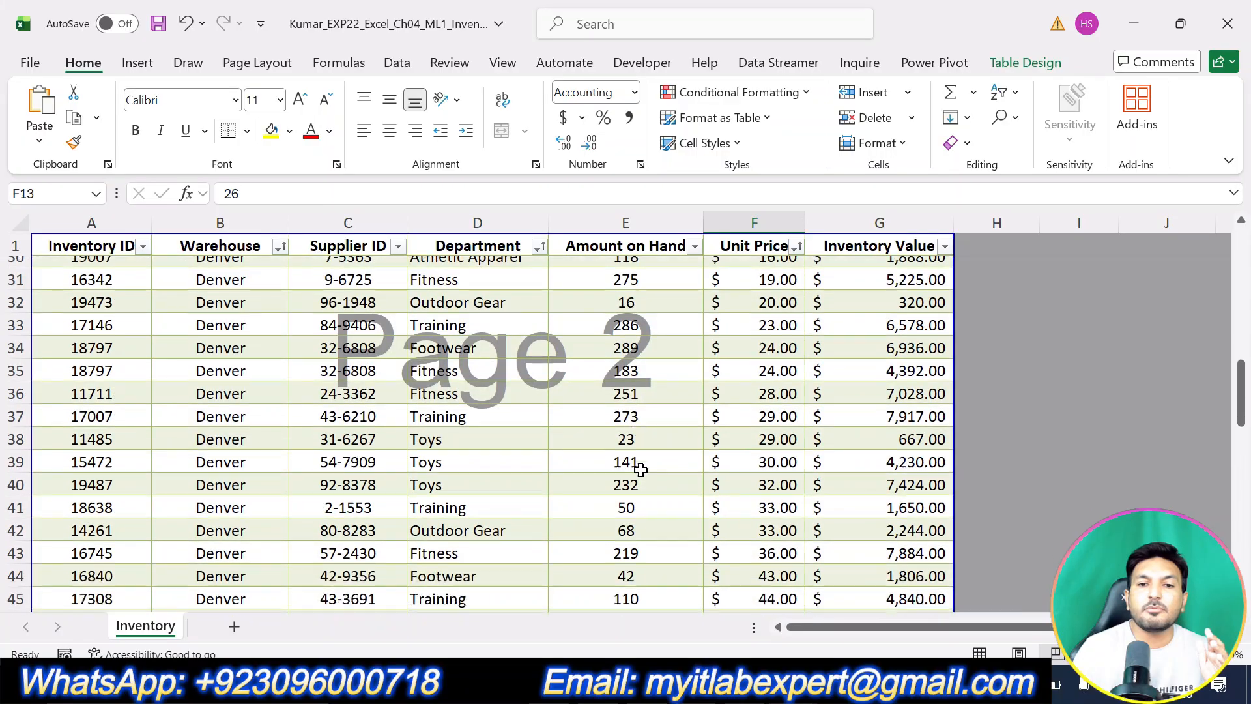
{"action": "scroll", "coordinate": [643, 473], "scroll_direction": "down", "scroll_amount": 3}
{"action": "scroll", "coordinate": [648, 481], "scroll_direction": "up", "scroll_amount": 16}
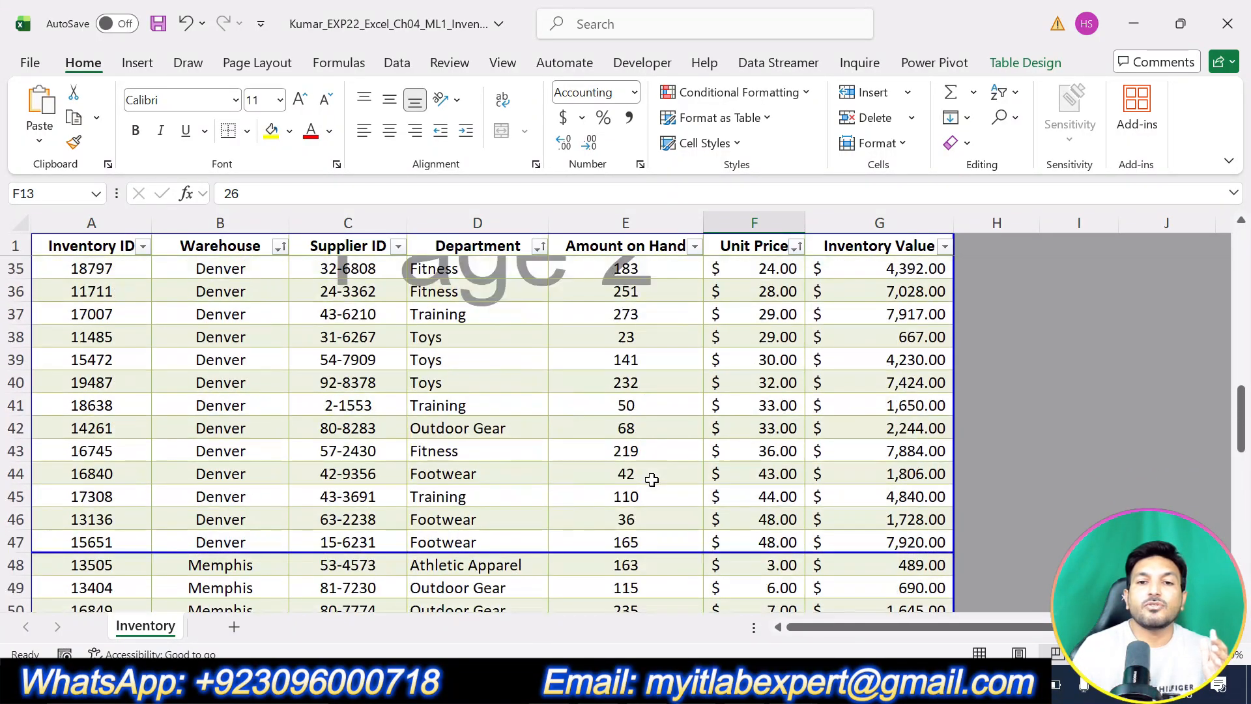
{"action": "scroll", "coordinate": [651, 481], "scroll_direction": "up", "scroll_amount": 2}
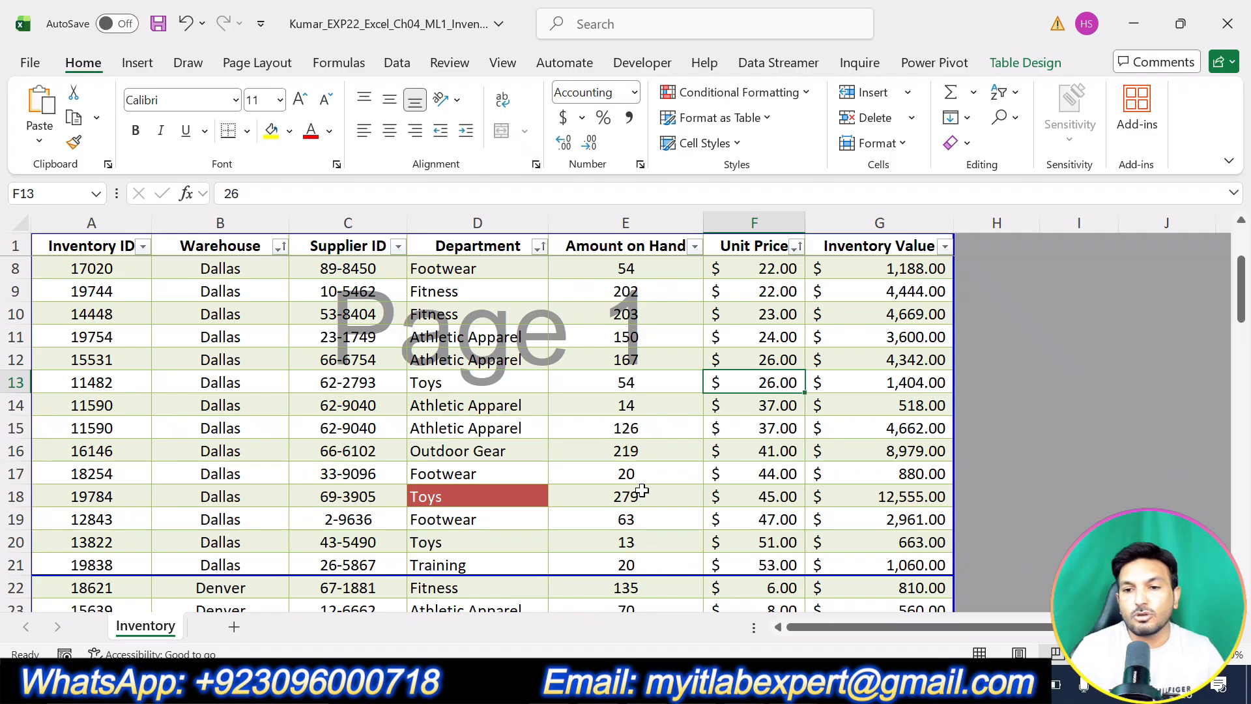
{"action": "left_click", "coordinate": [614, 497]}
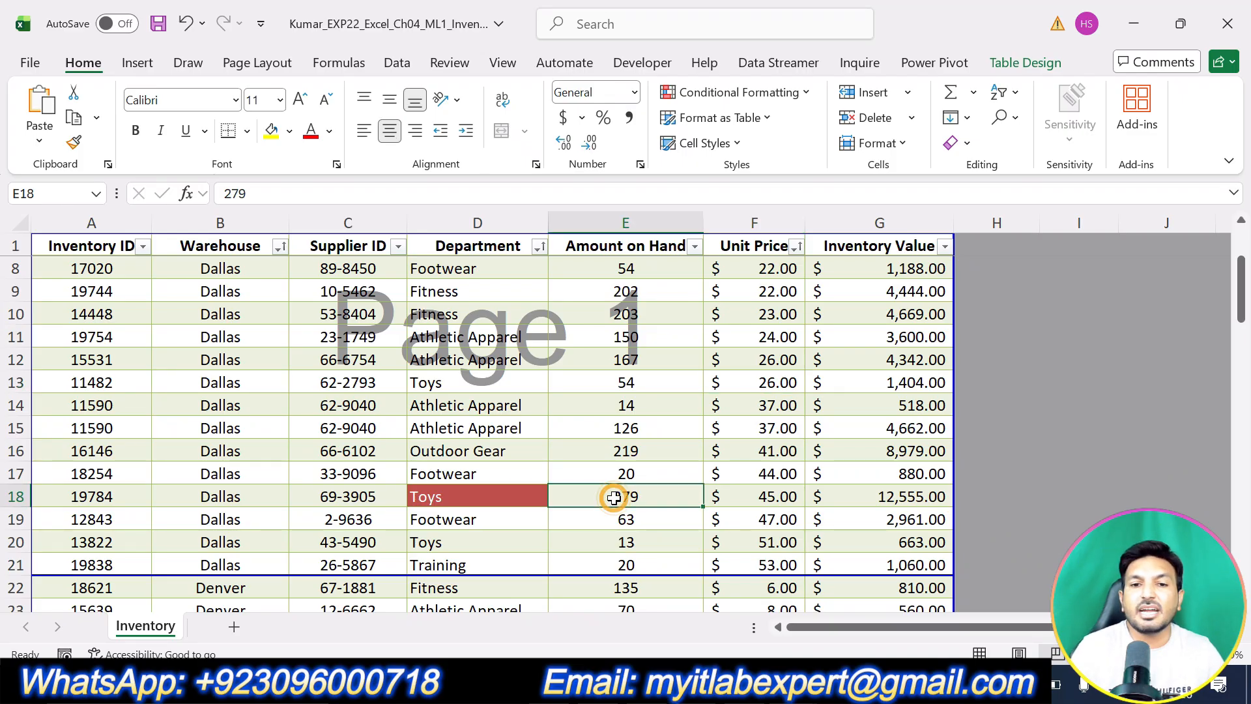